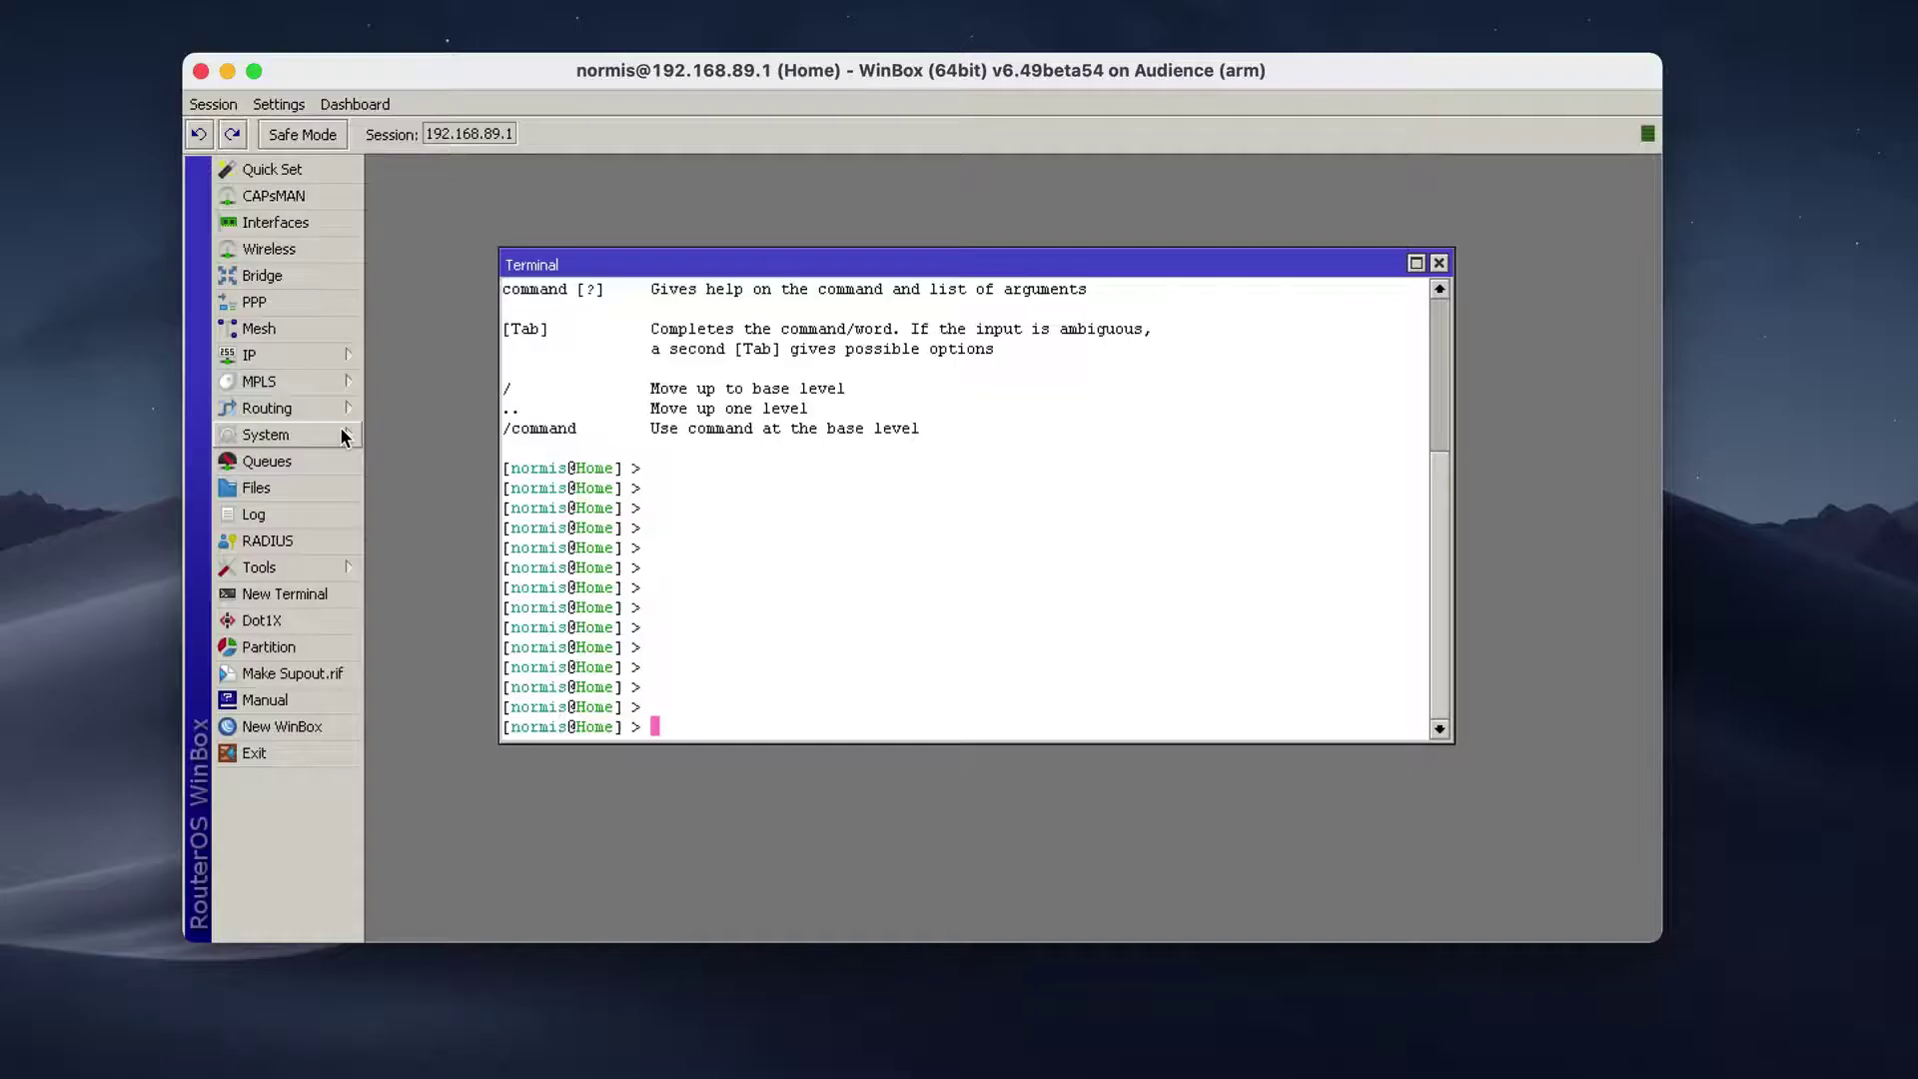
Step: Check RouterOS updates on the stable, then development channel; development reports 7.1beta7 as latest
left_click(339, 431)
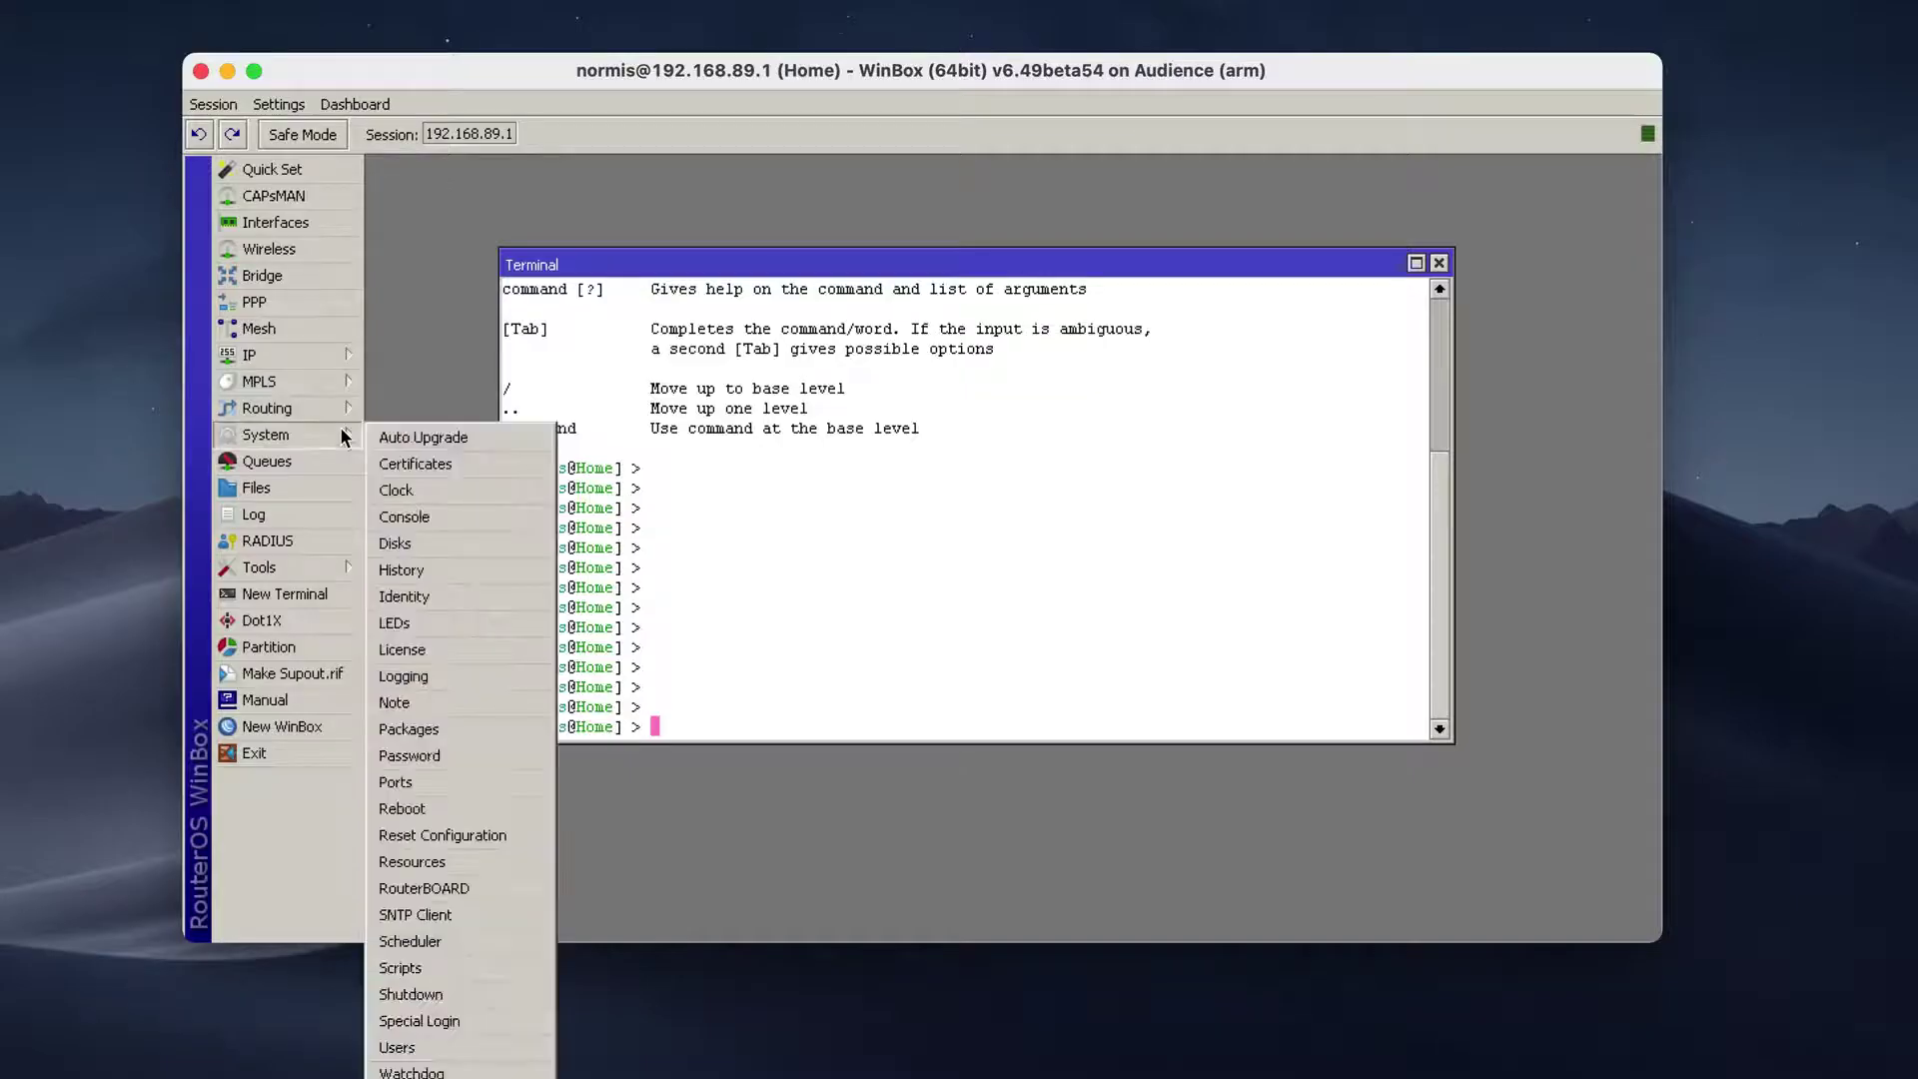
left_click(452, 732)
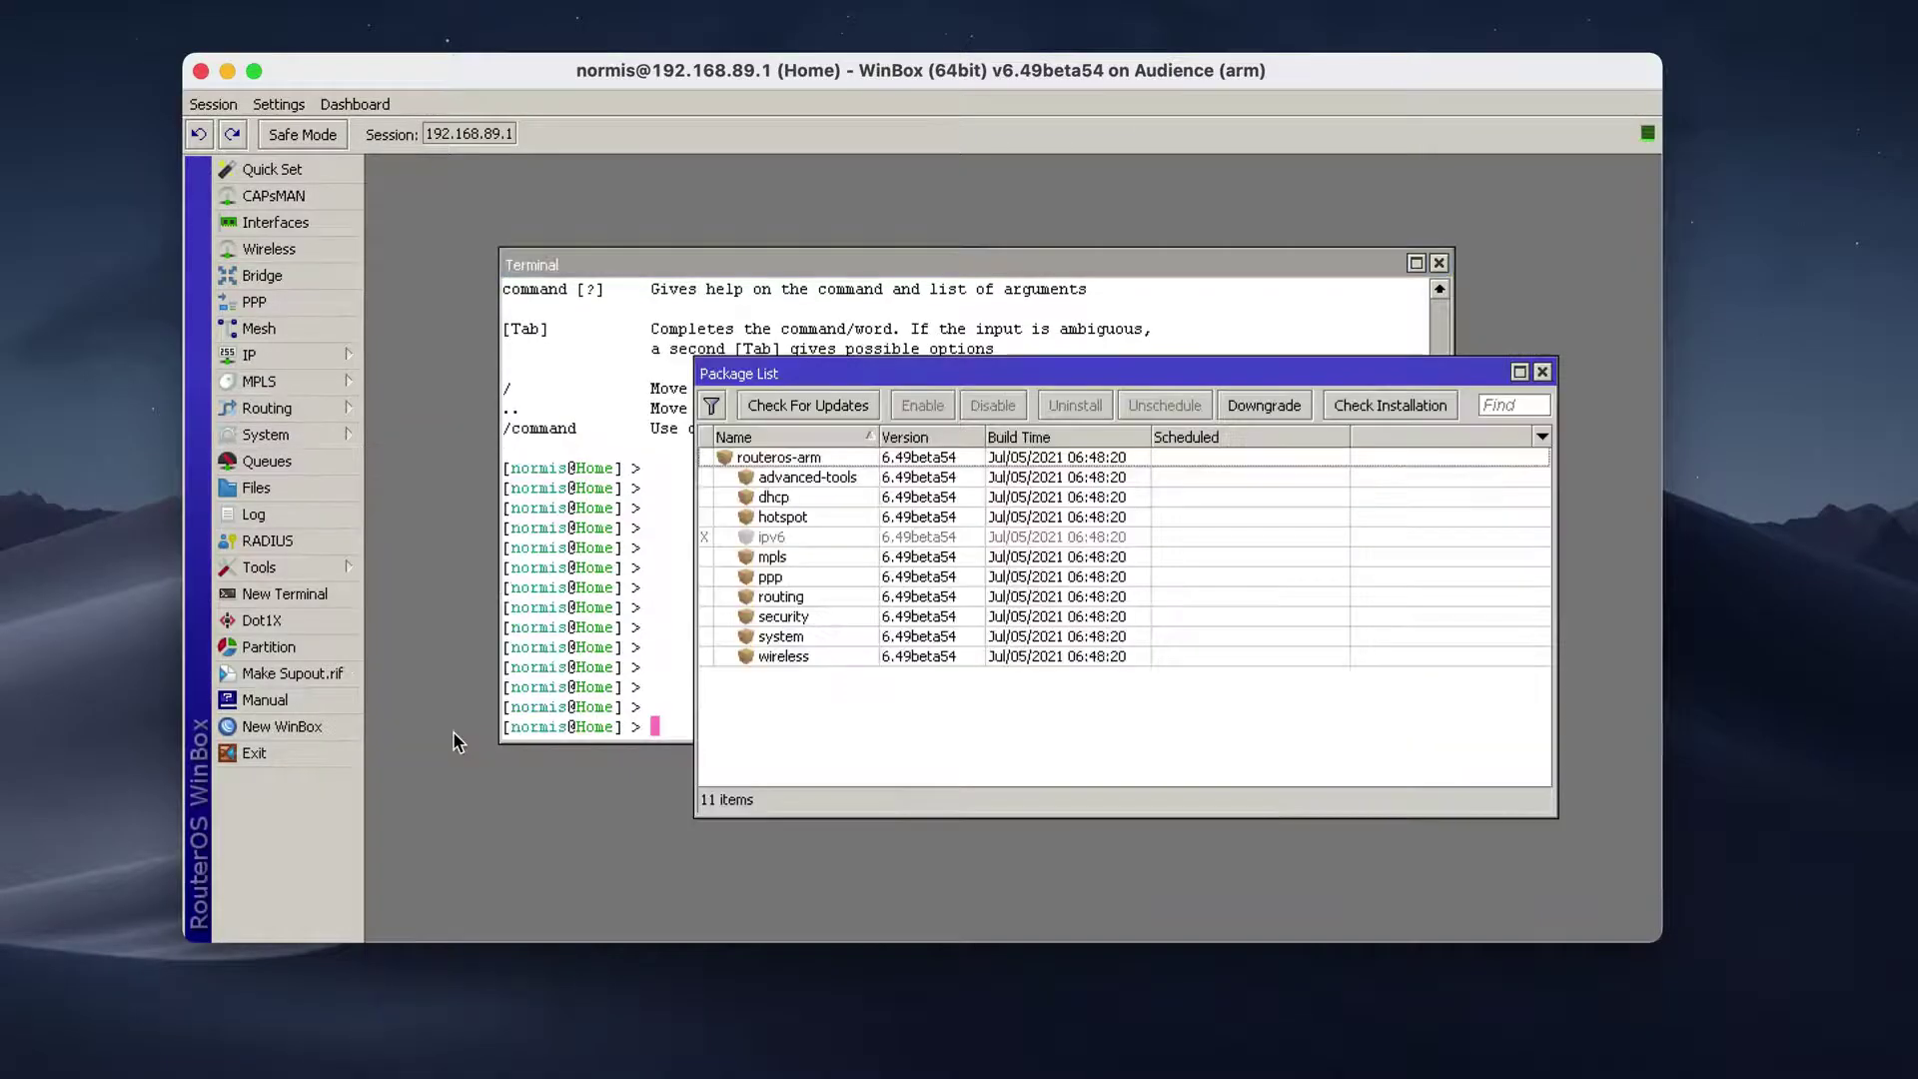
left_click(859, 407)
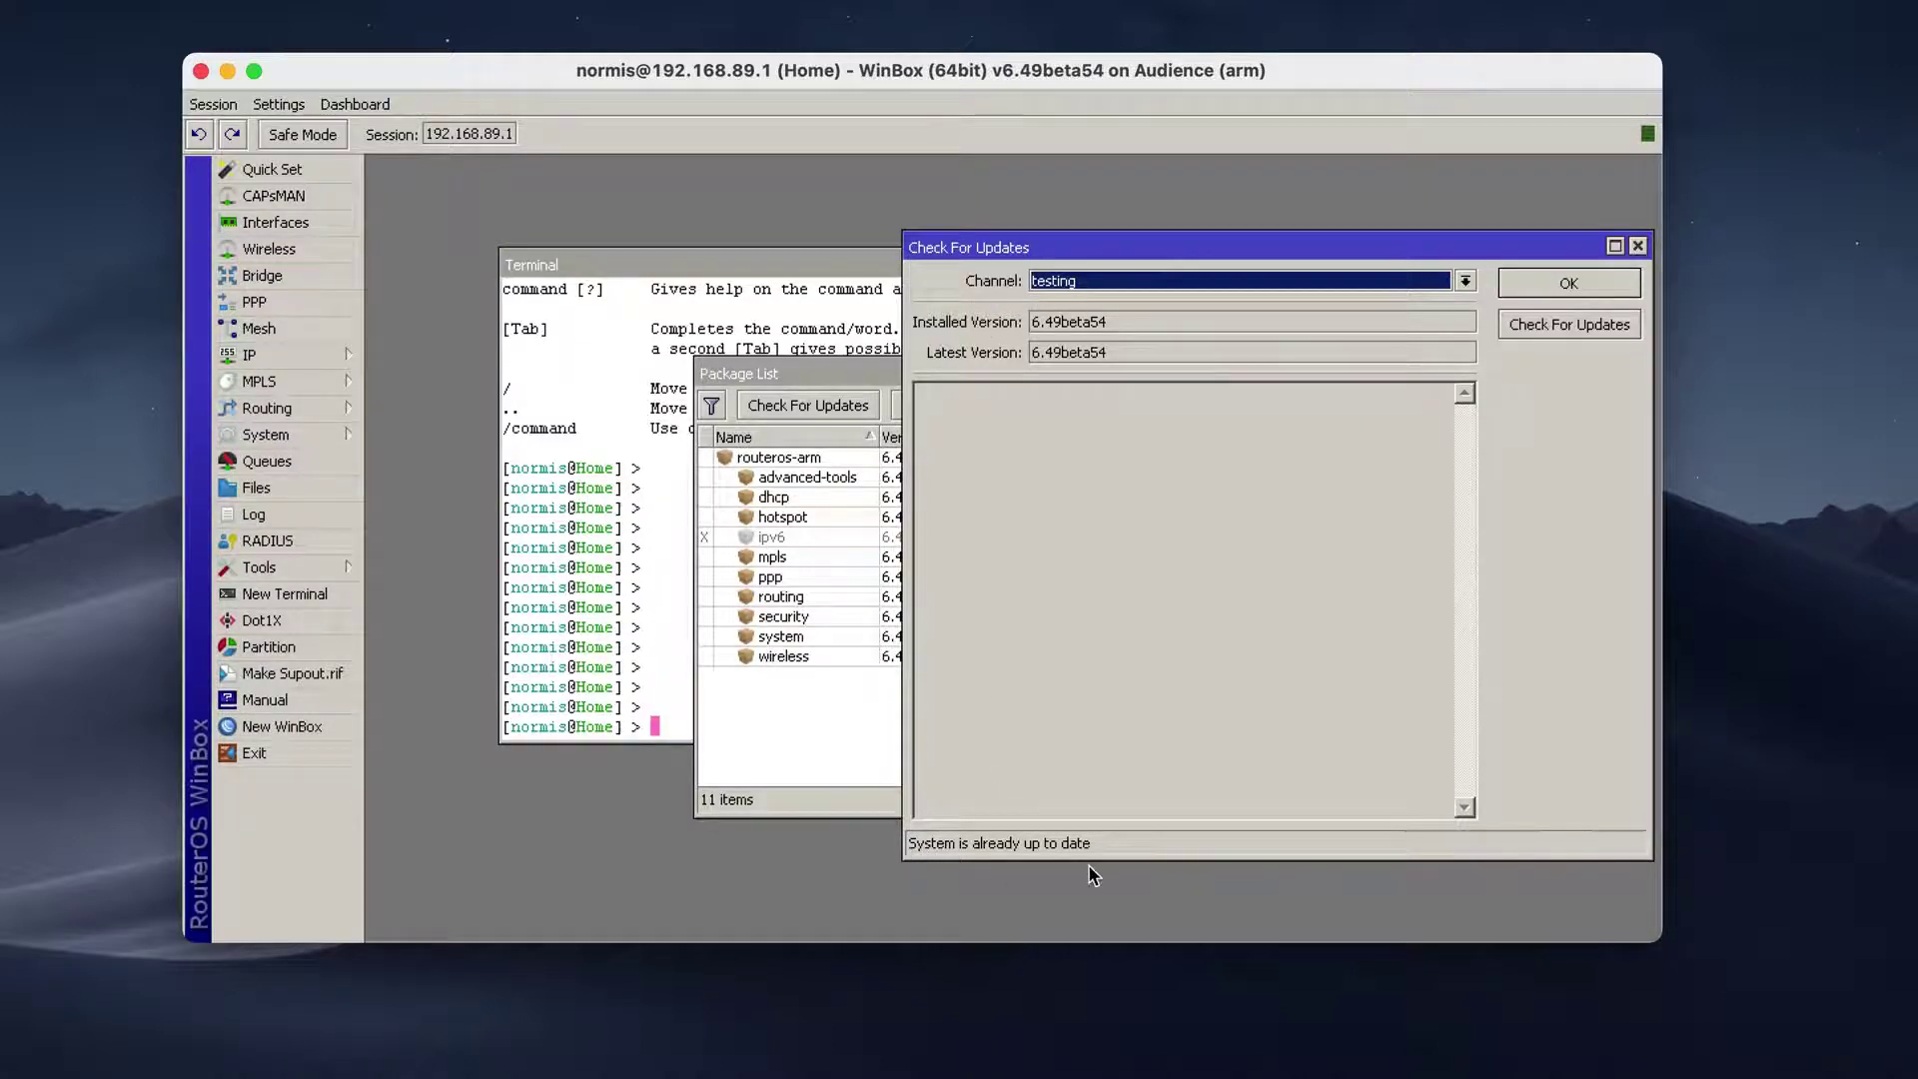
left_click(1219, 281)
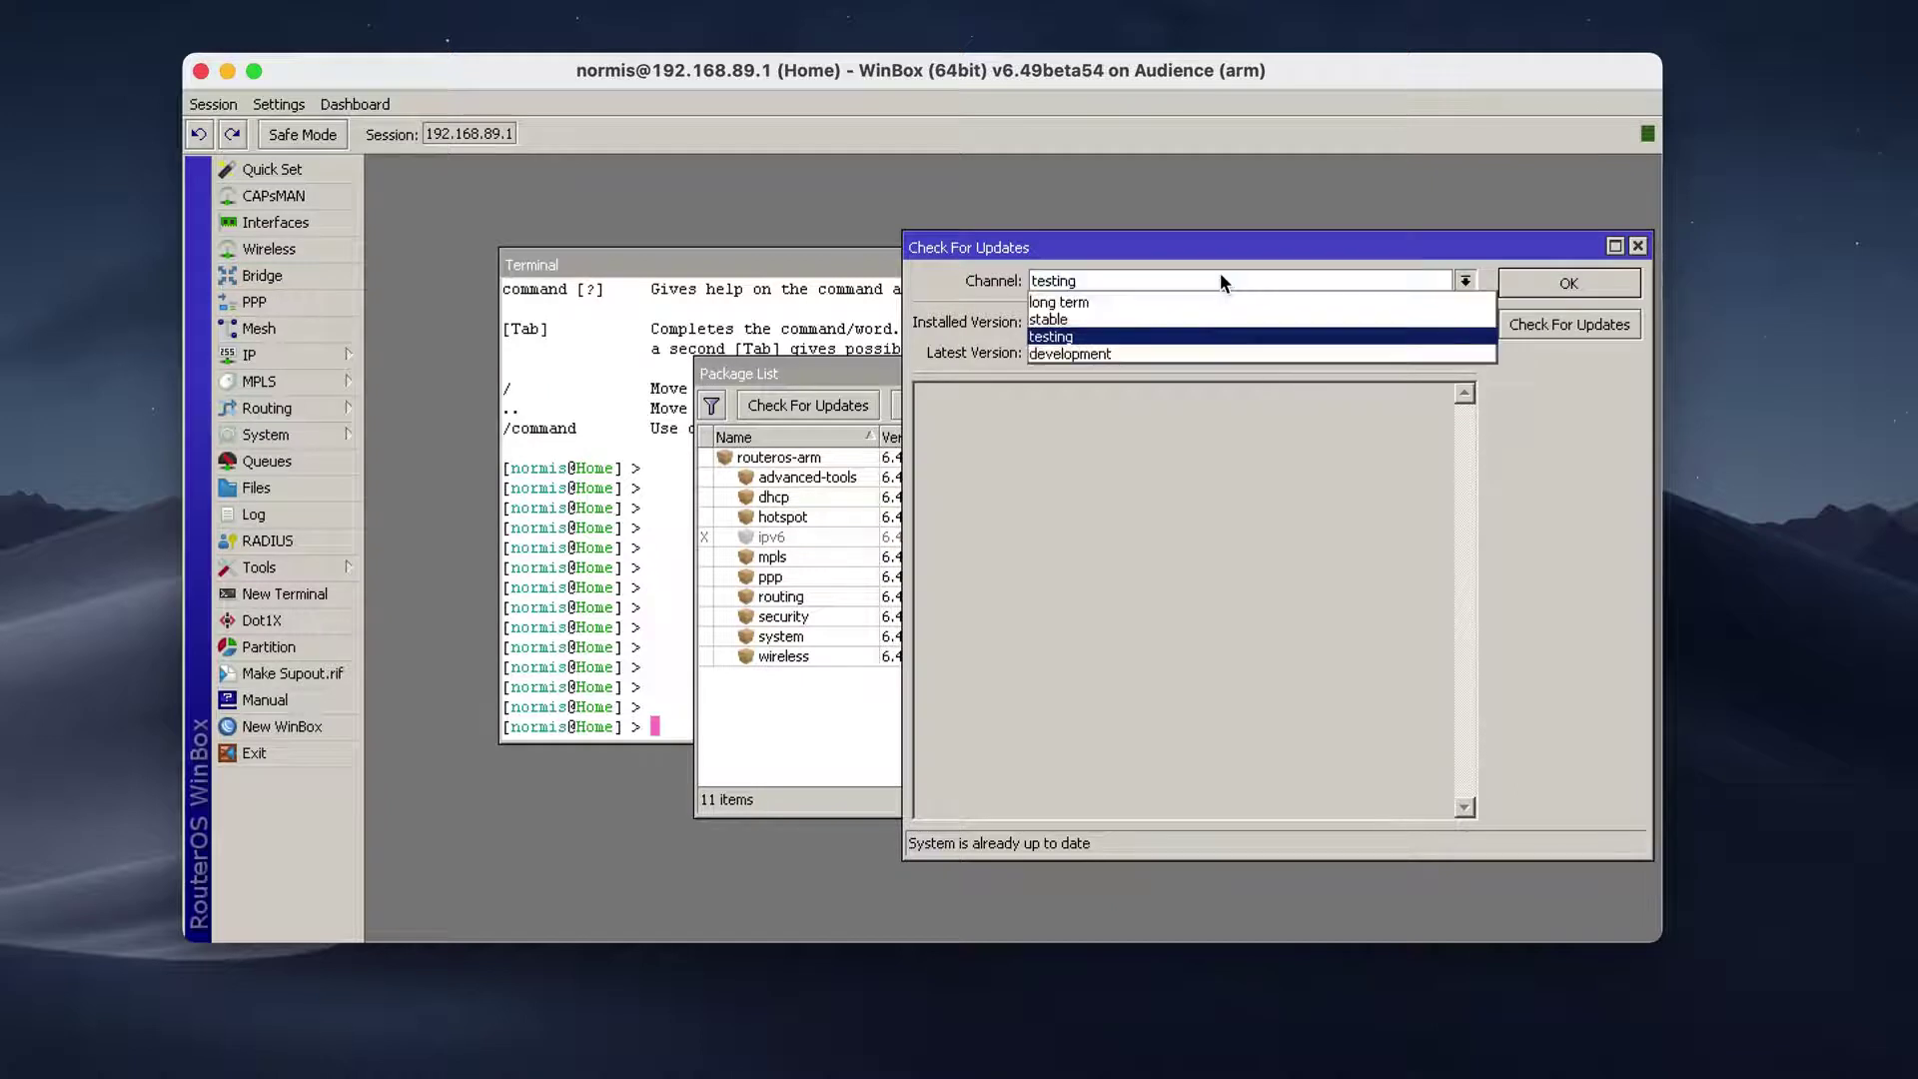
left_click(1123, 319)
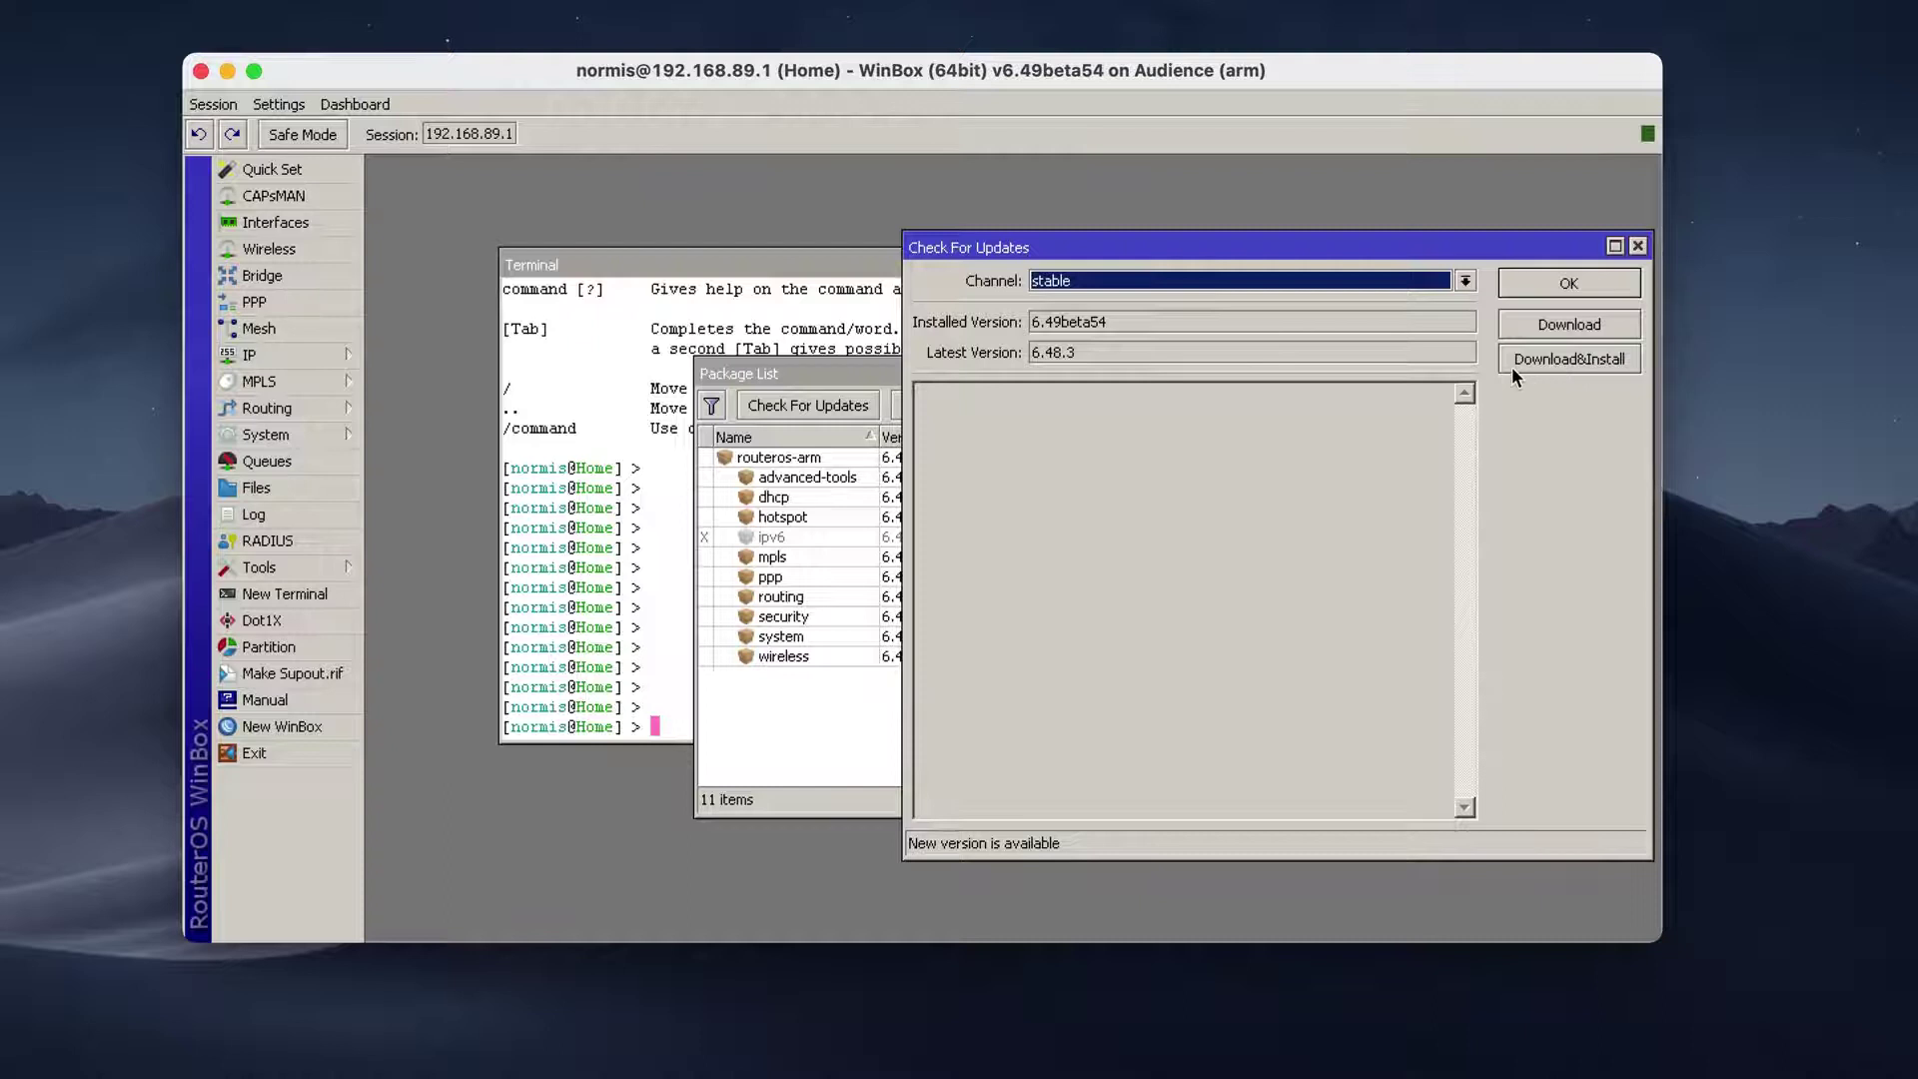
left_click(1256, 292)
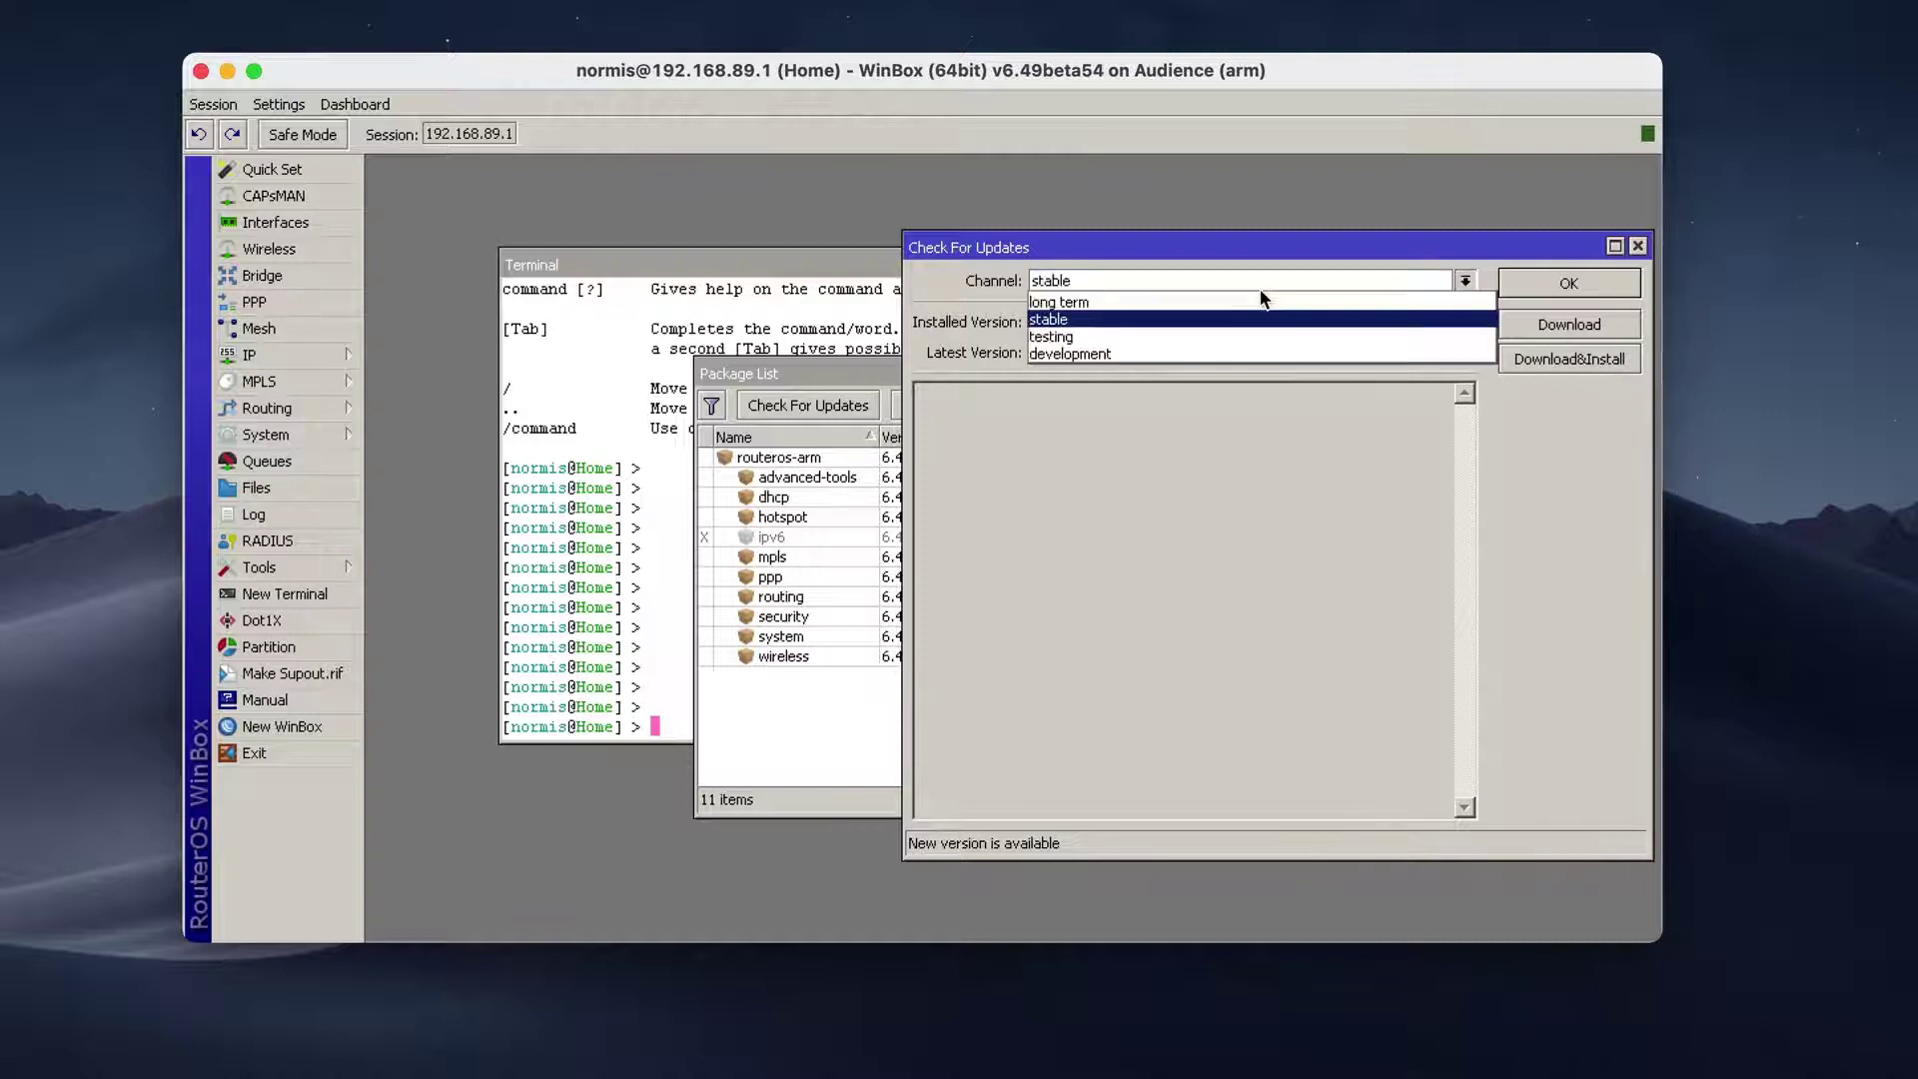
left_click(1177, 351)
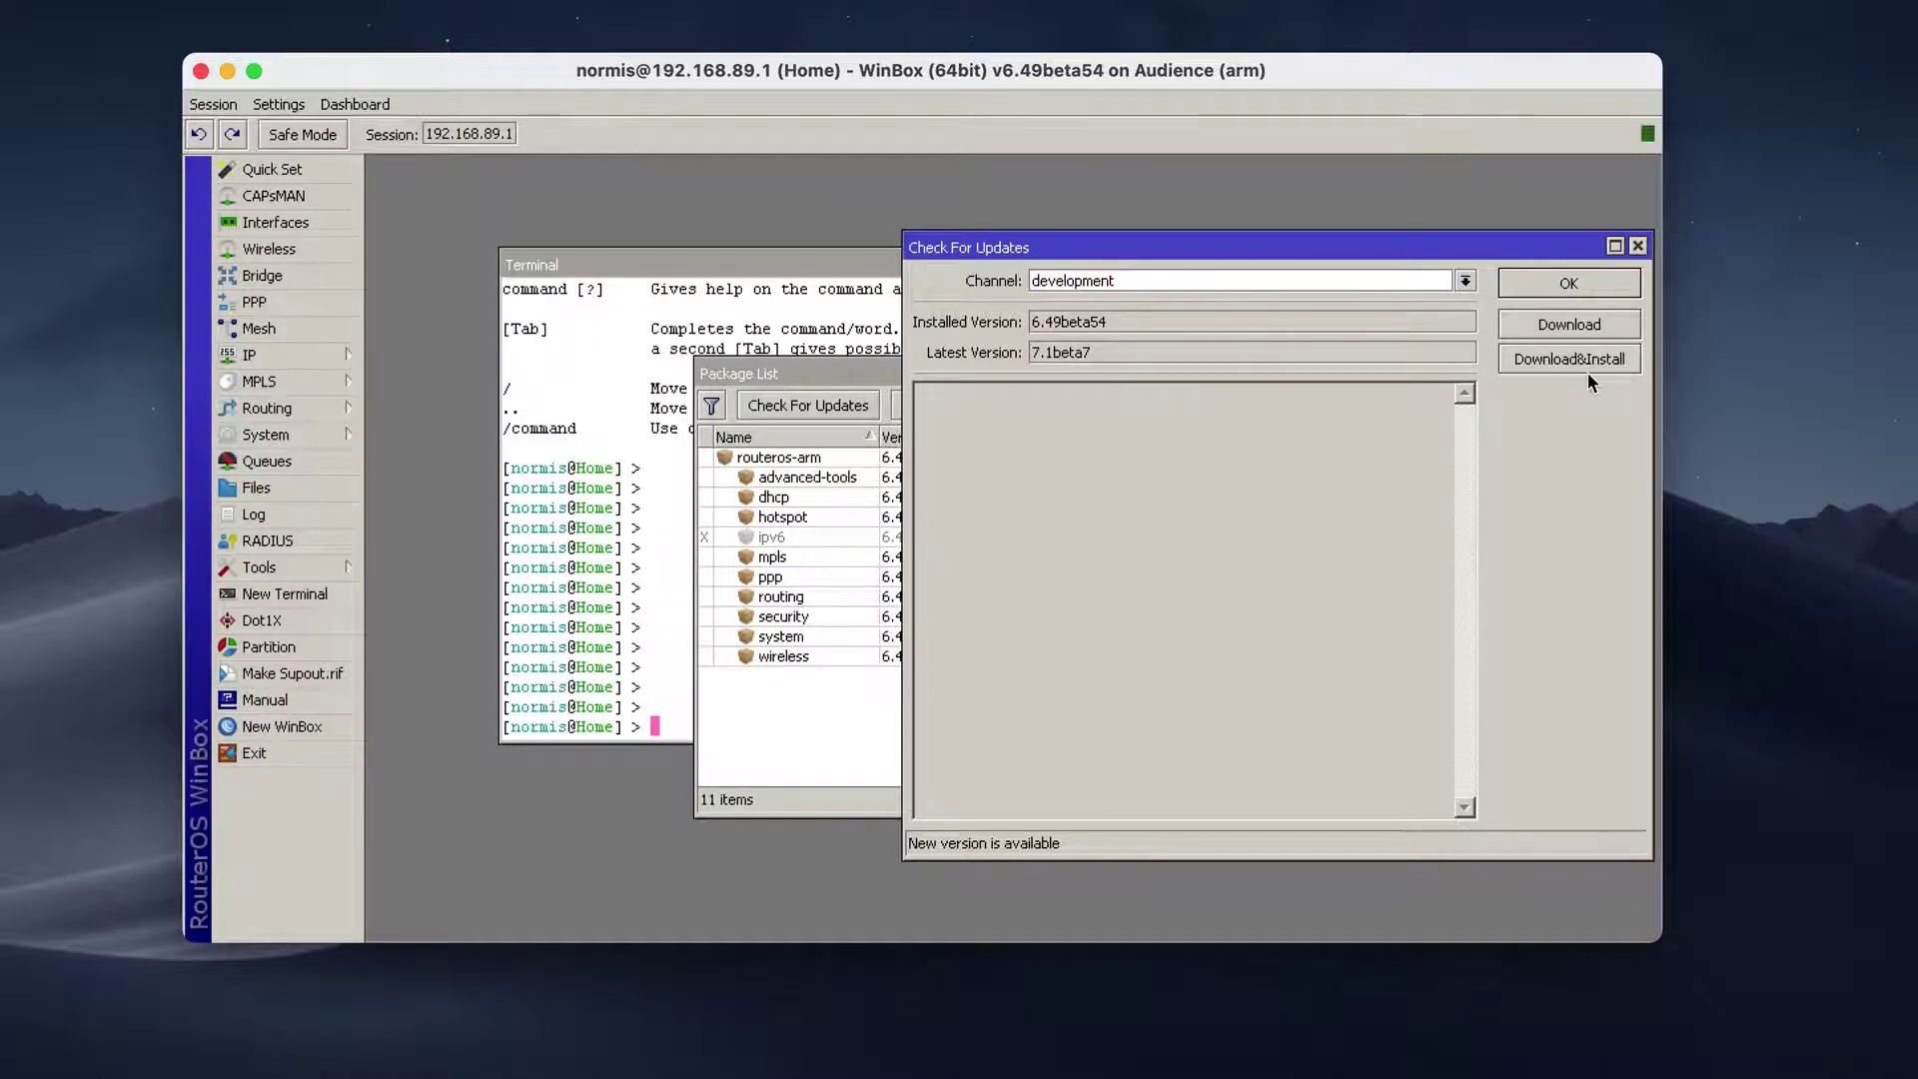
left_click(1638, 246)
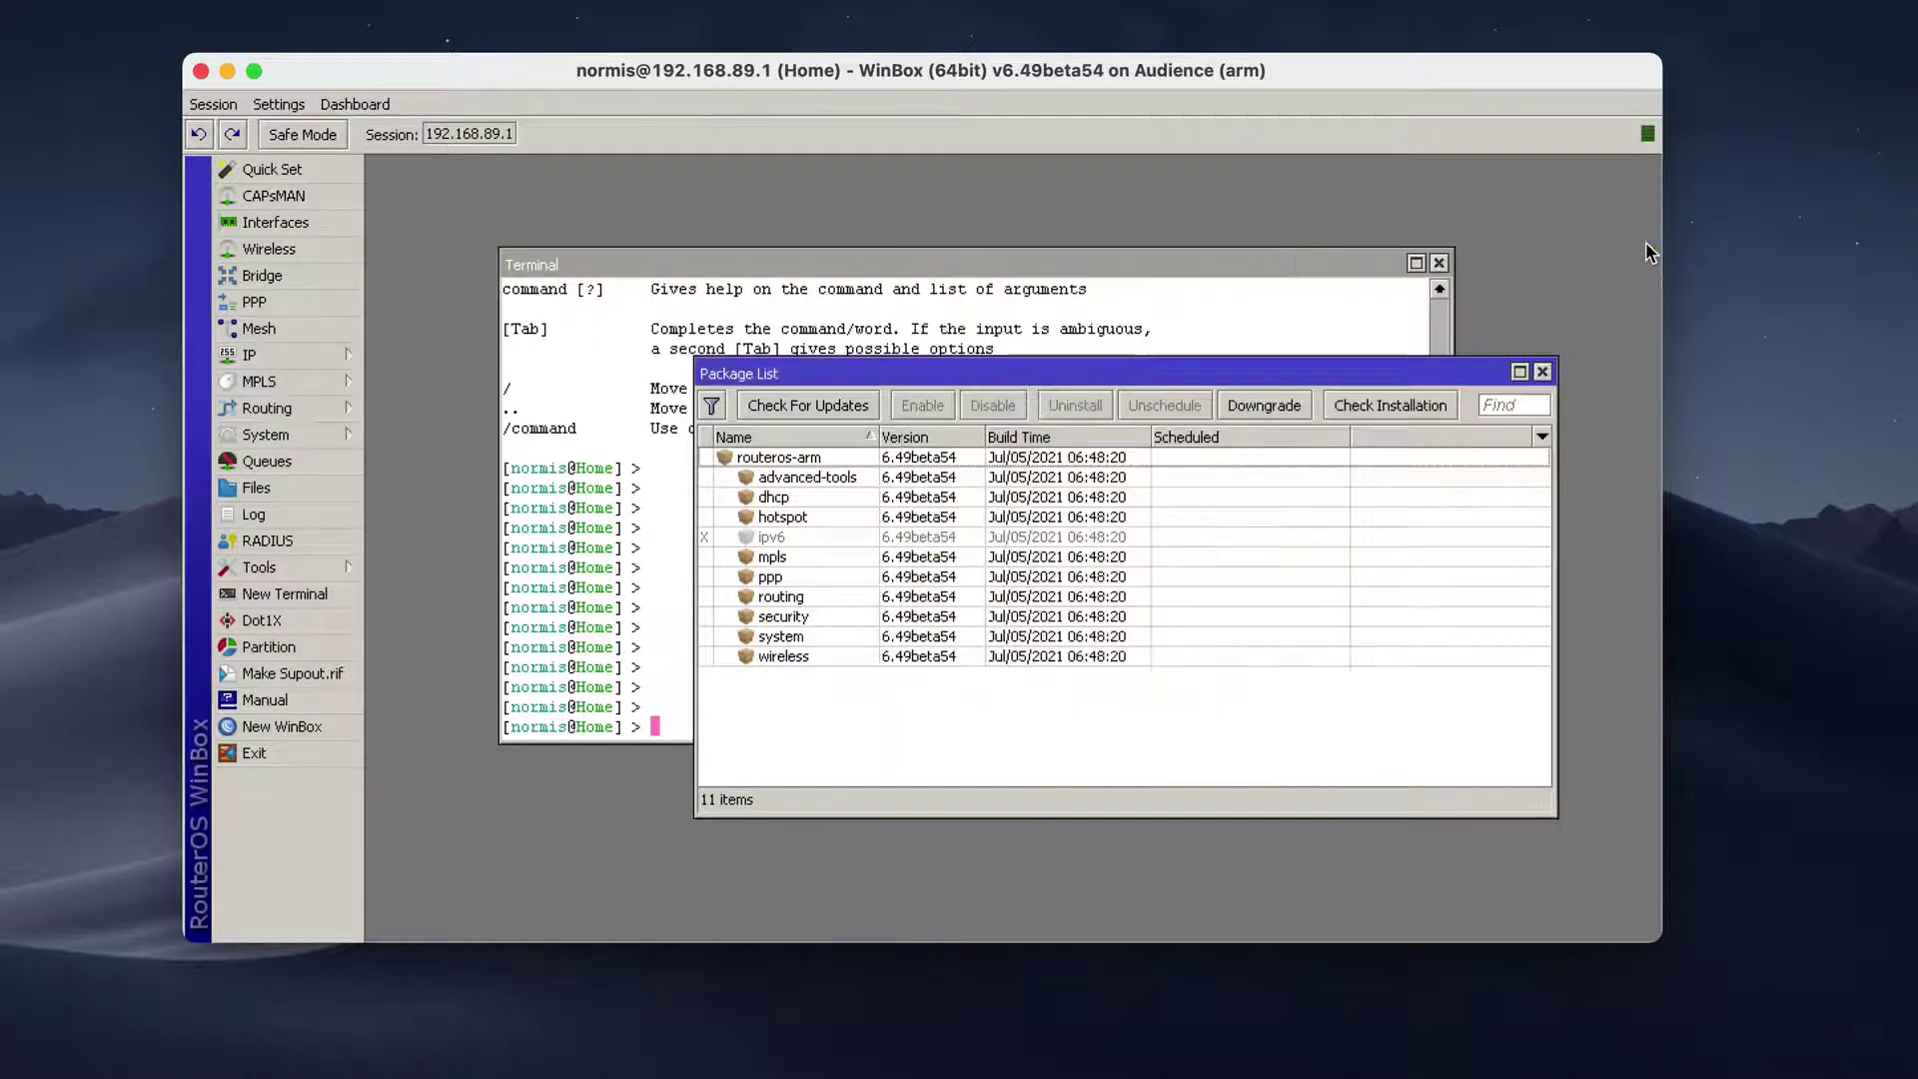
Step: Close the package list and run 'export hide-sensitive file=help' in the terminal
left_click(1560, 373)
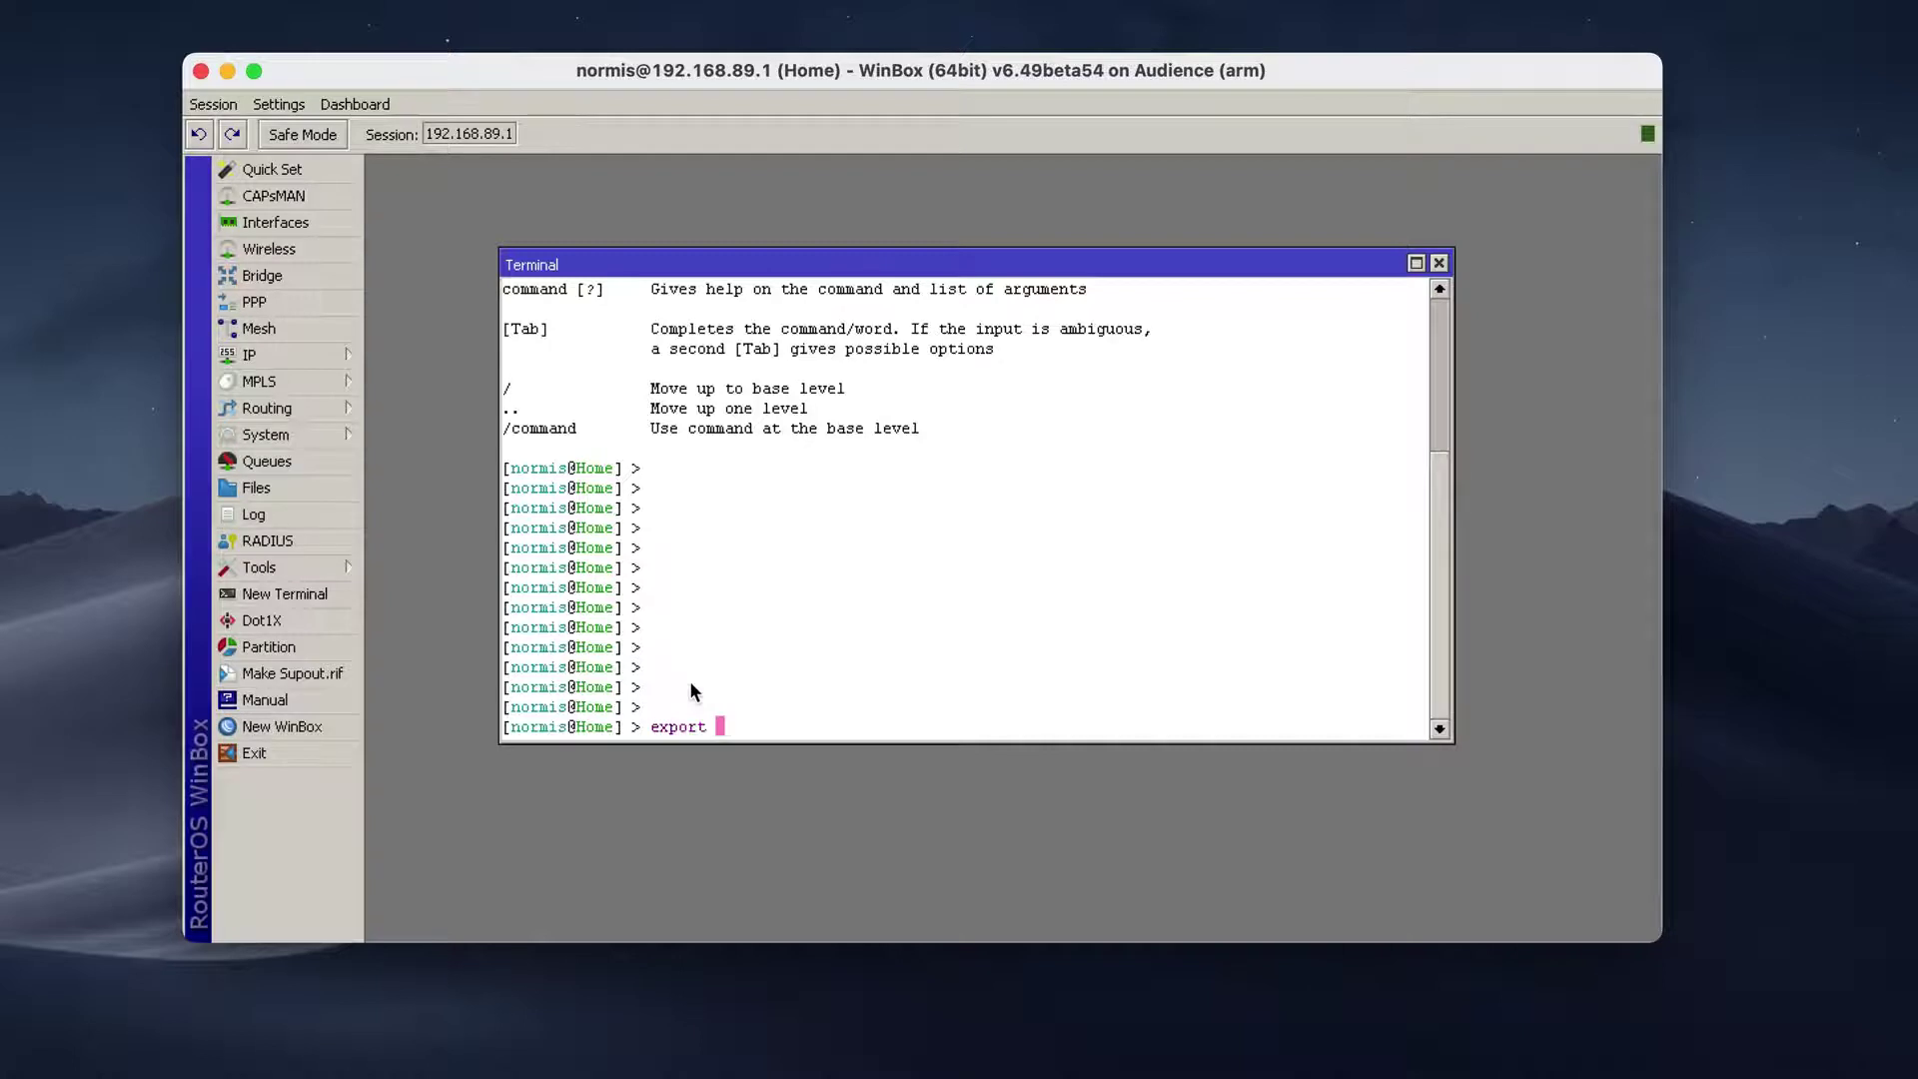
type("hid")
key("Tab")
key("Tab")
type("help")
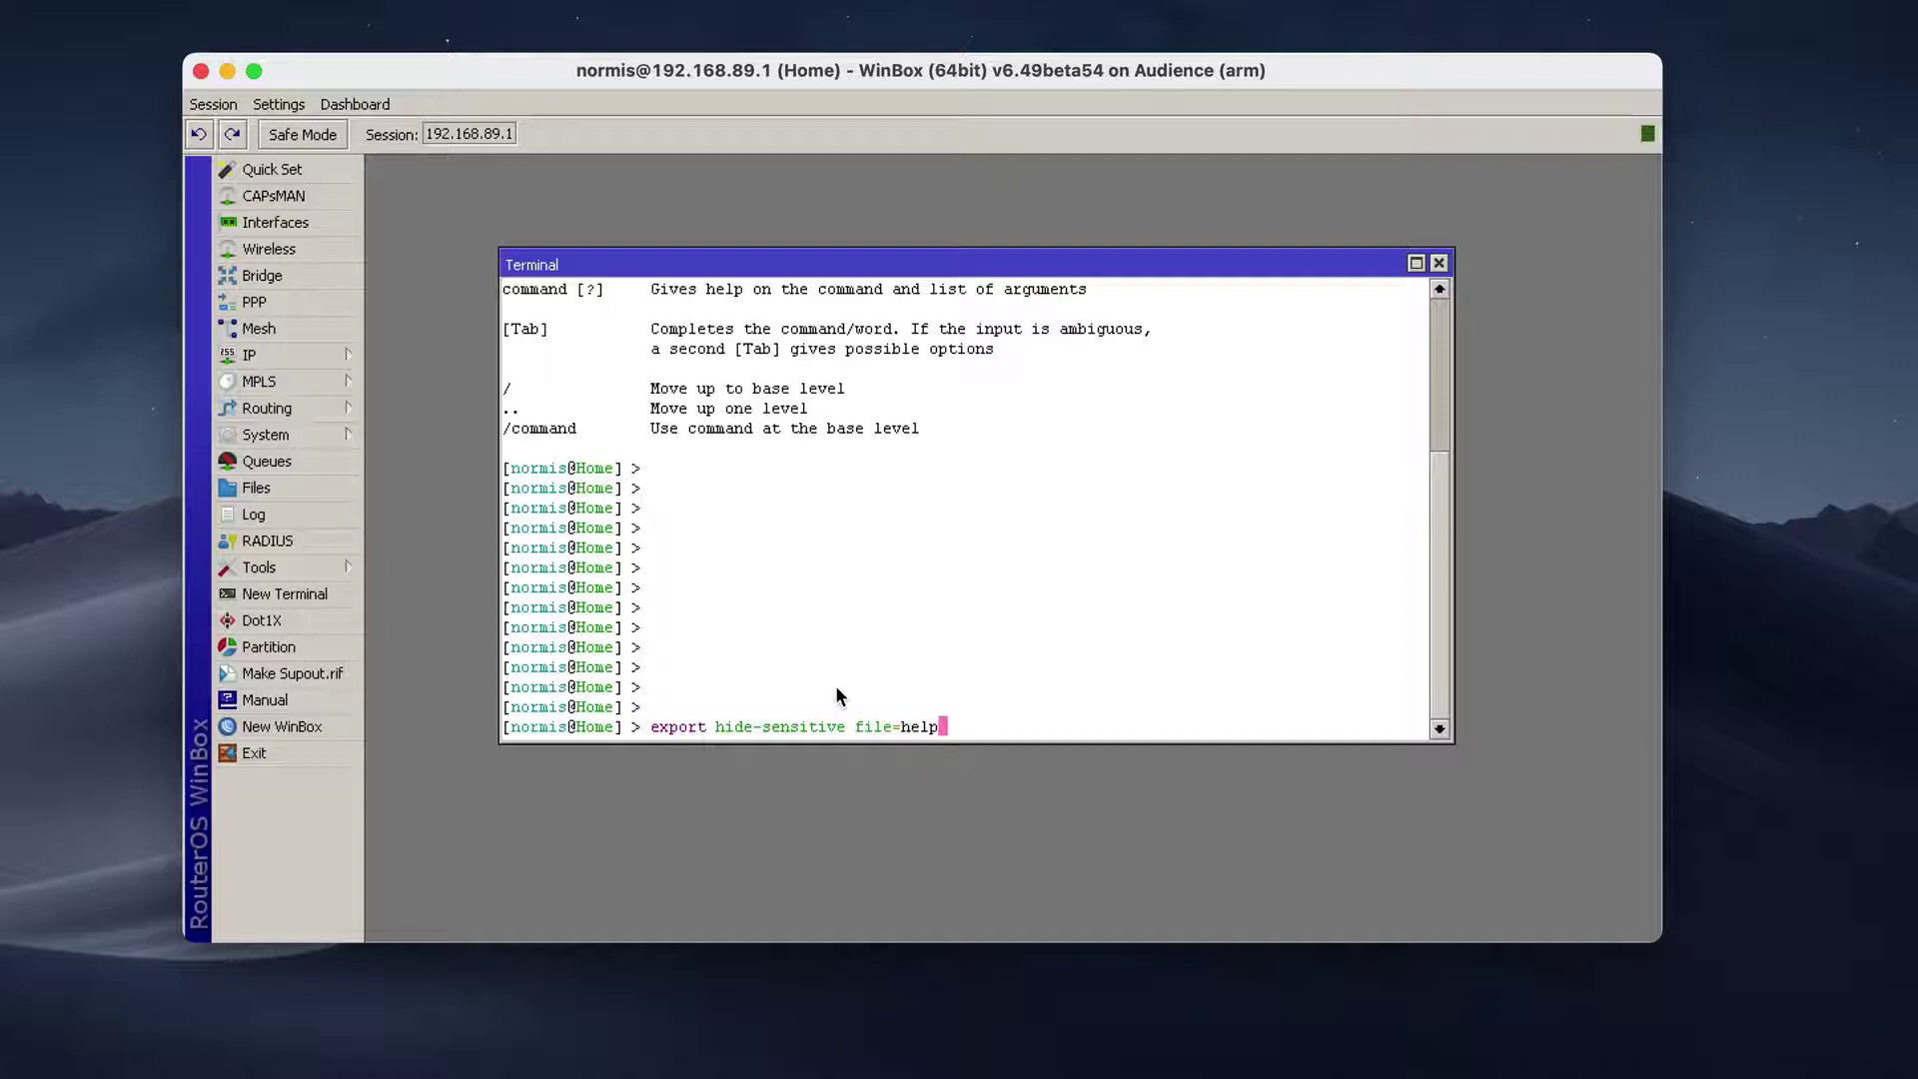
key("Return")
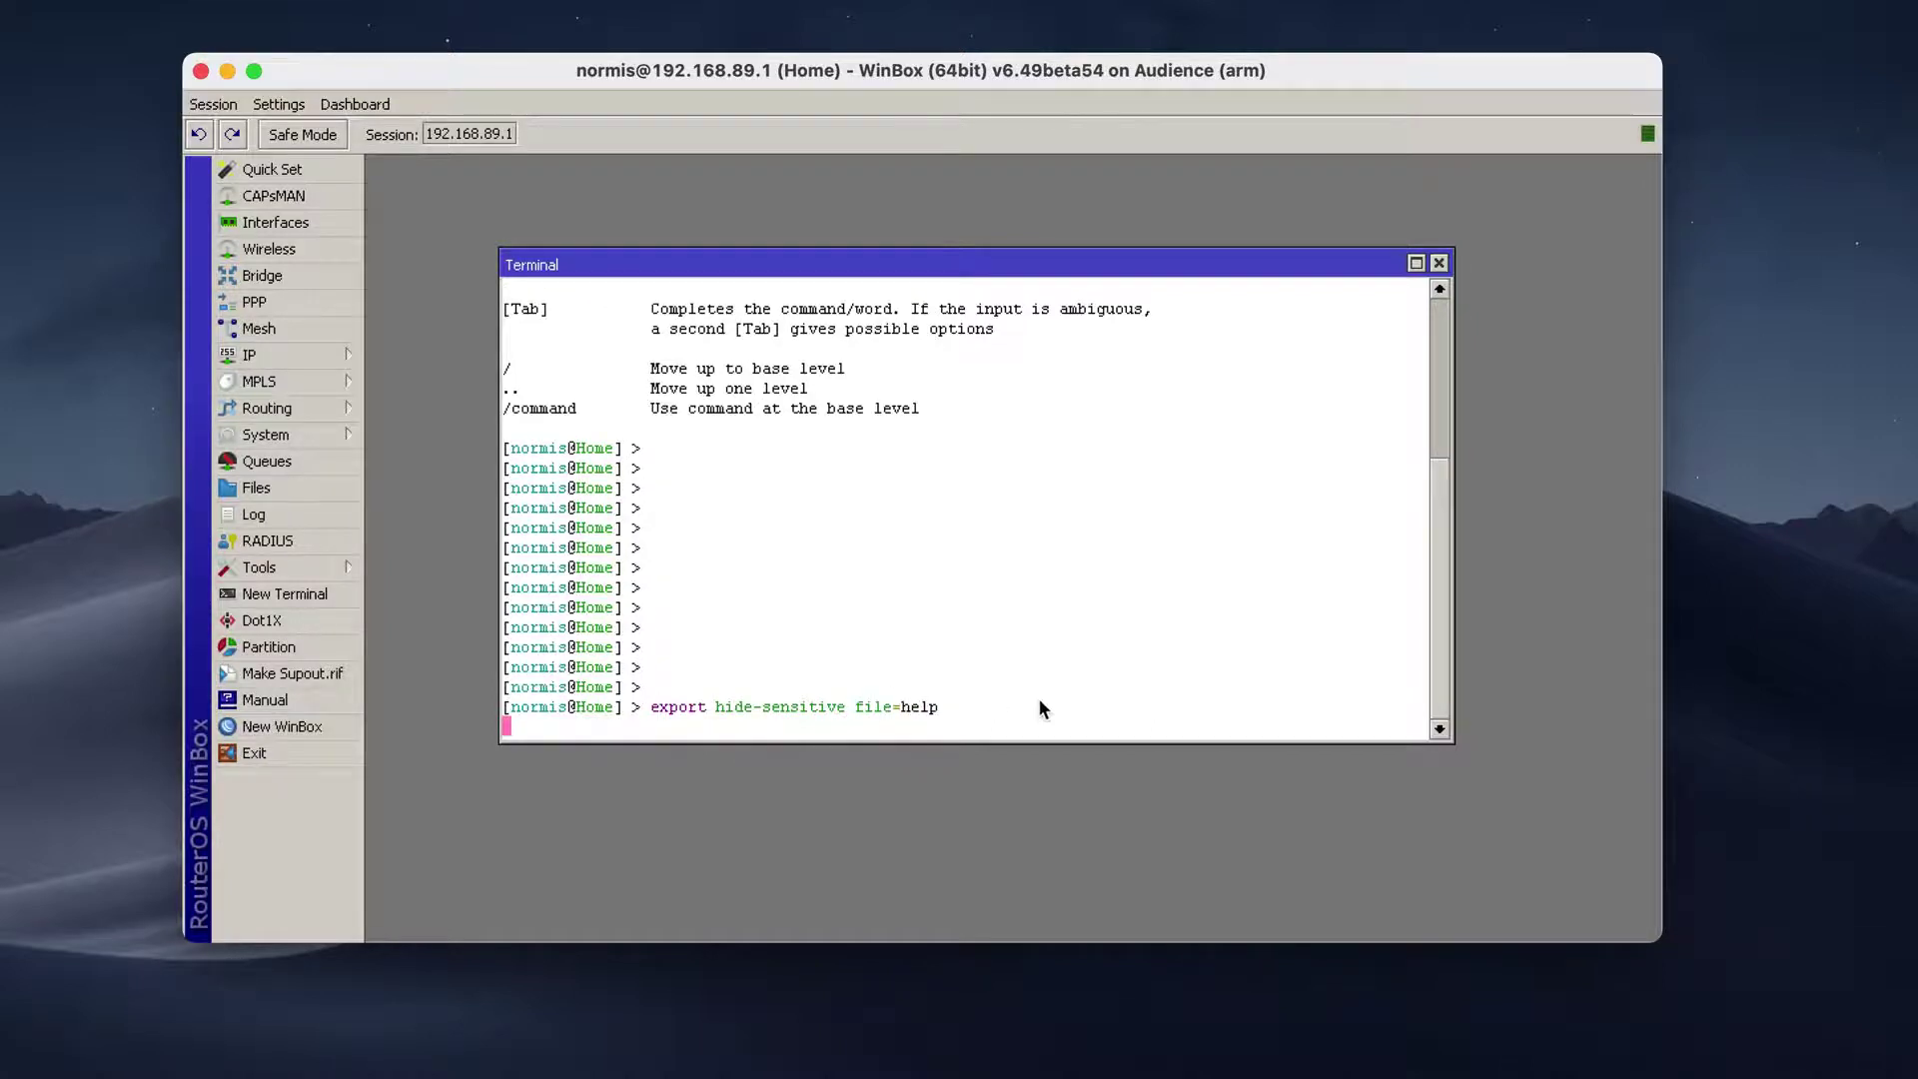
Step: Download the 16.0 KiB help.rsc script from the File List, then close the list
left_click(311, 492)
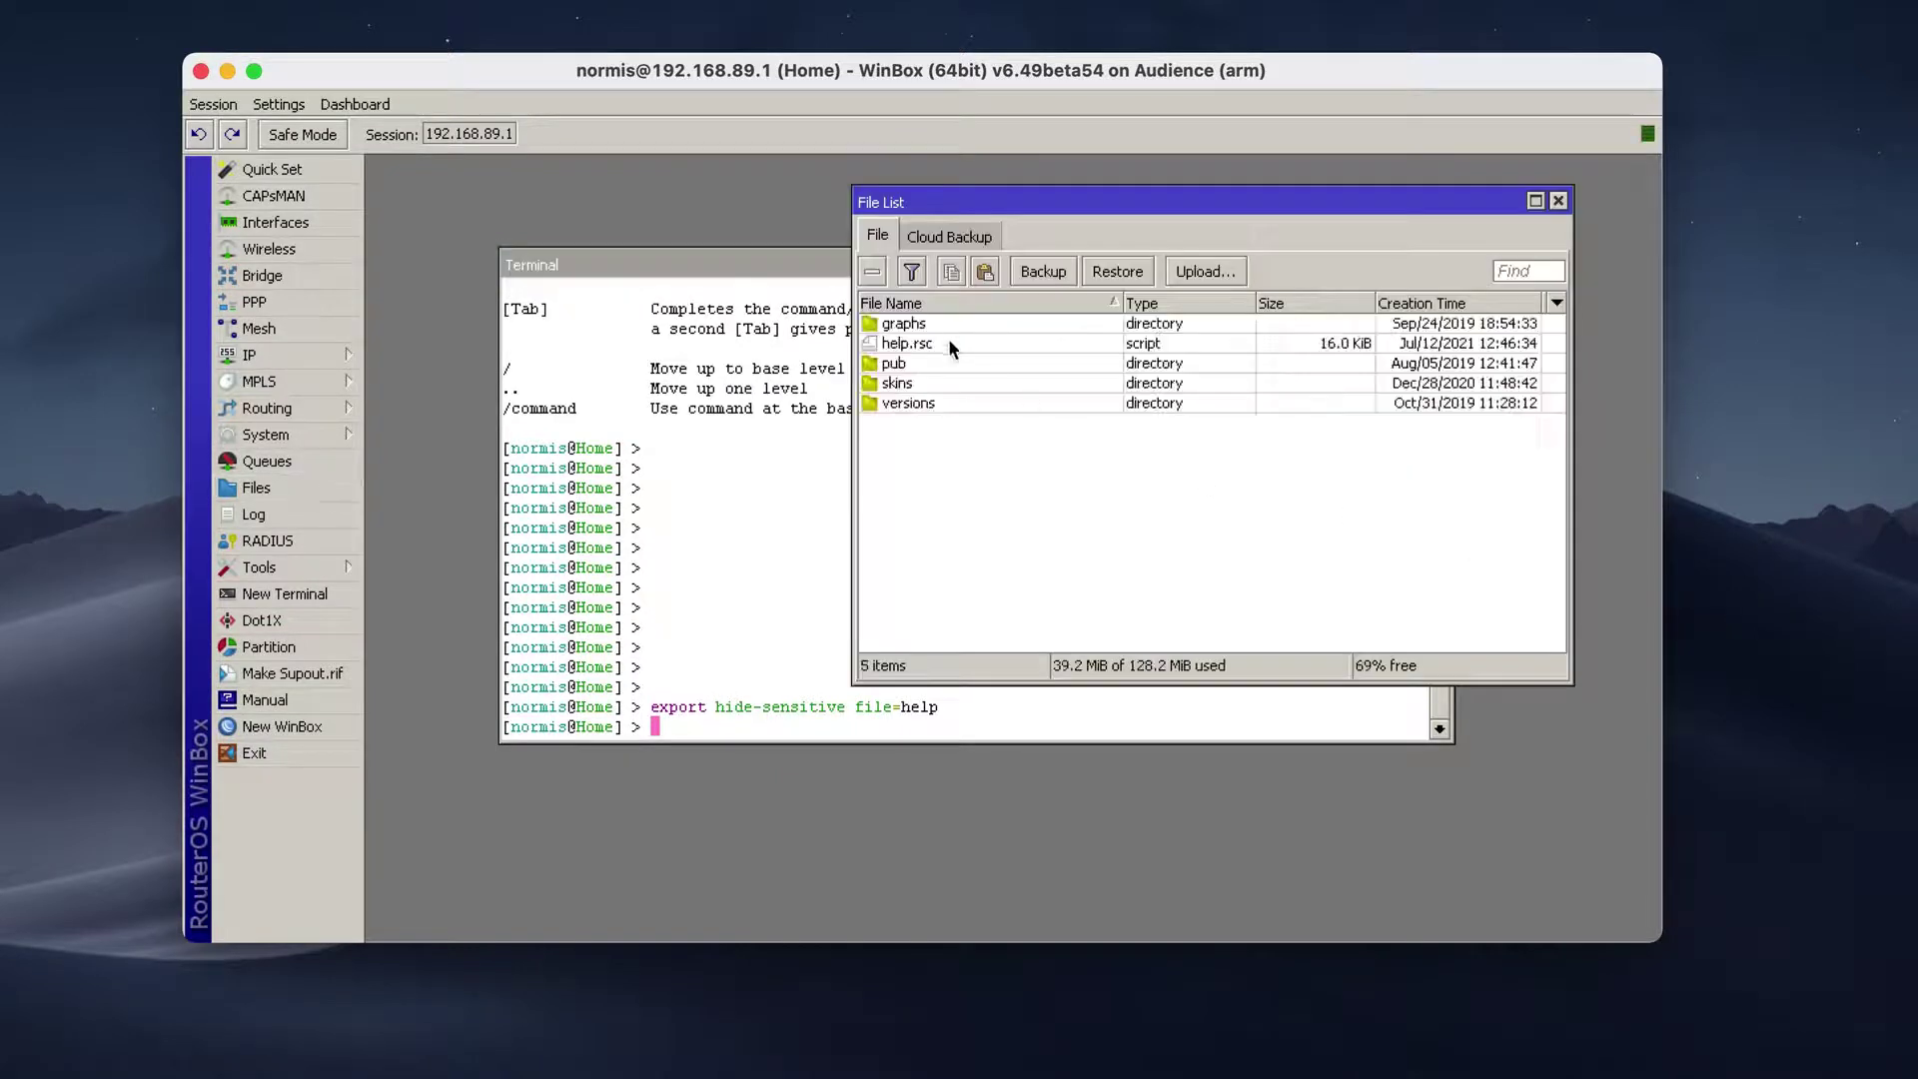
left_click(949, 341)
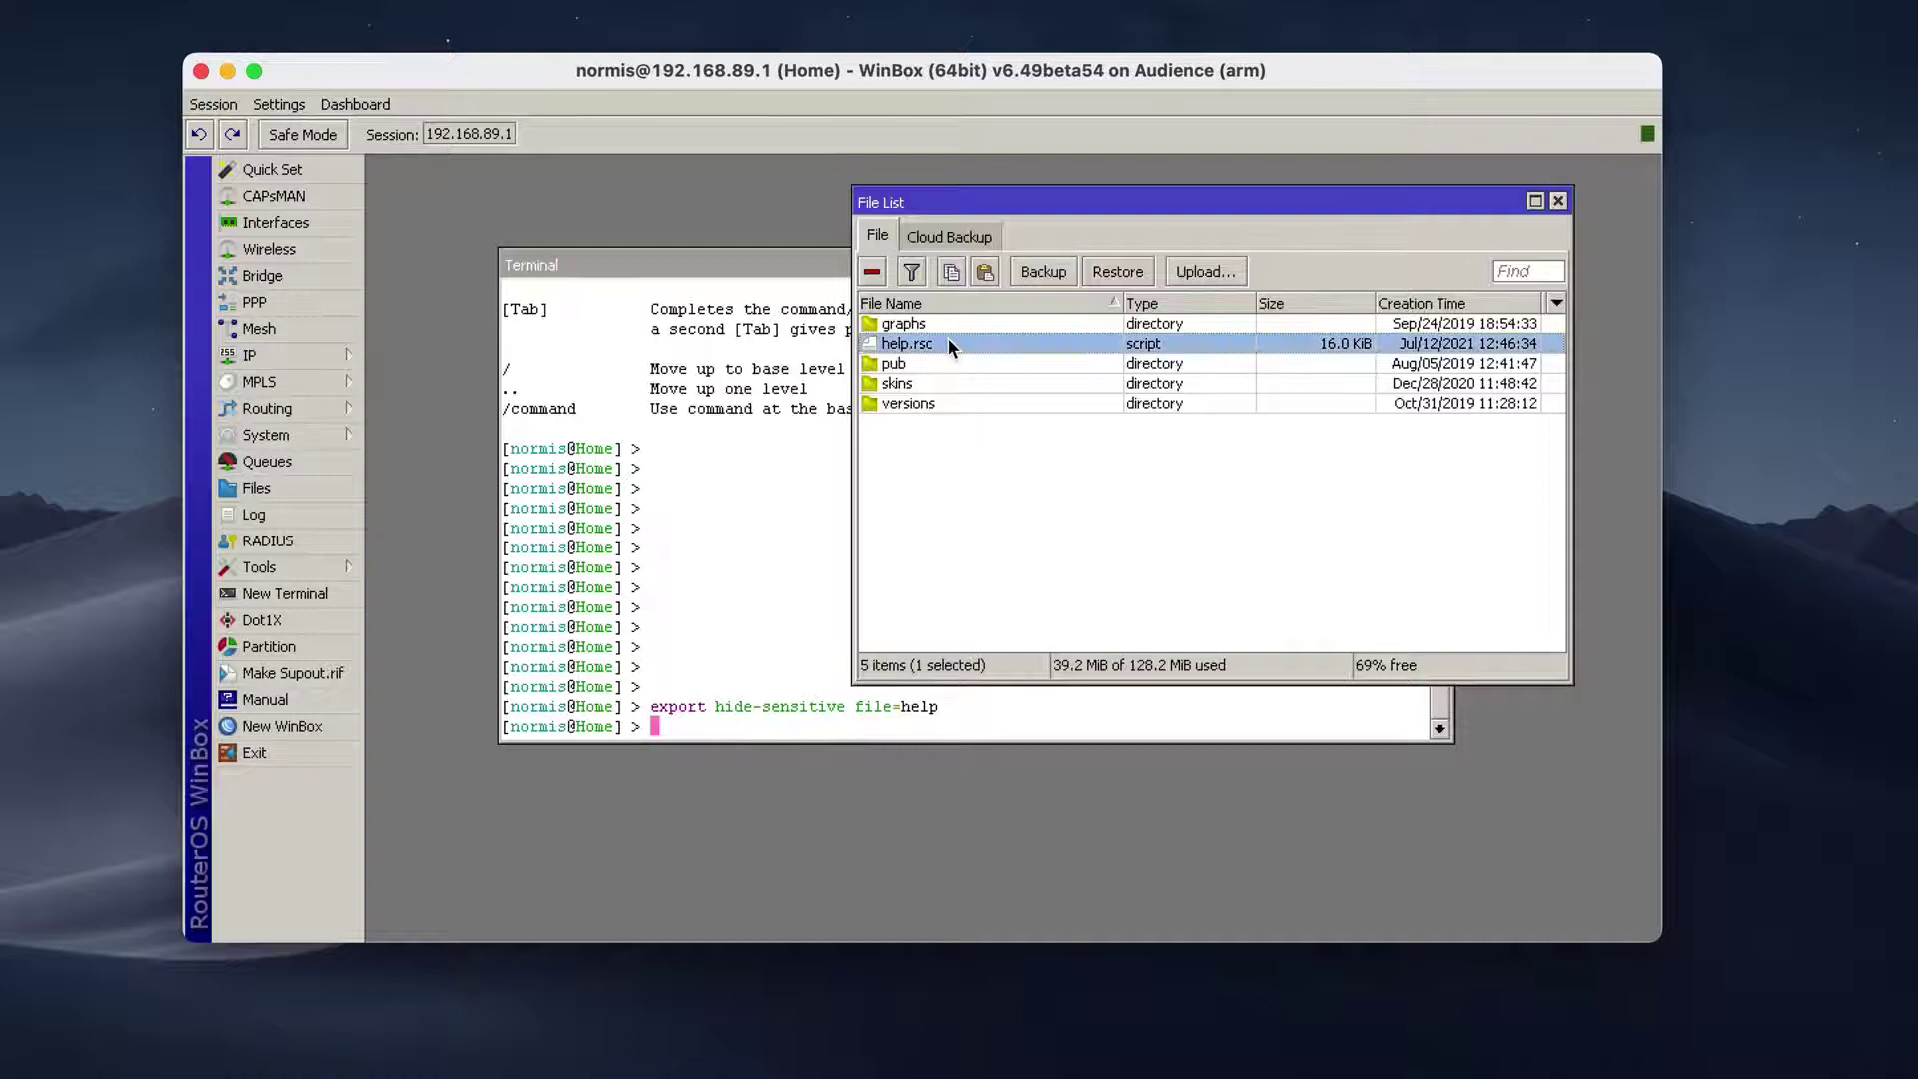
right_click(948, 341)
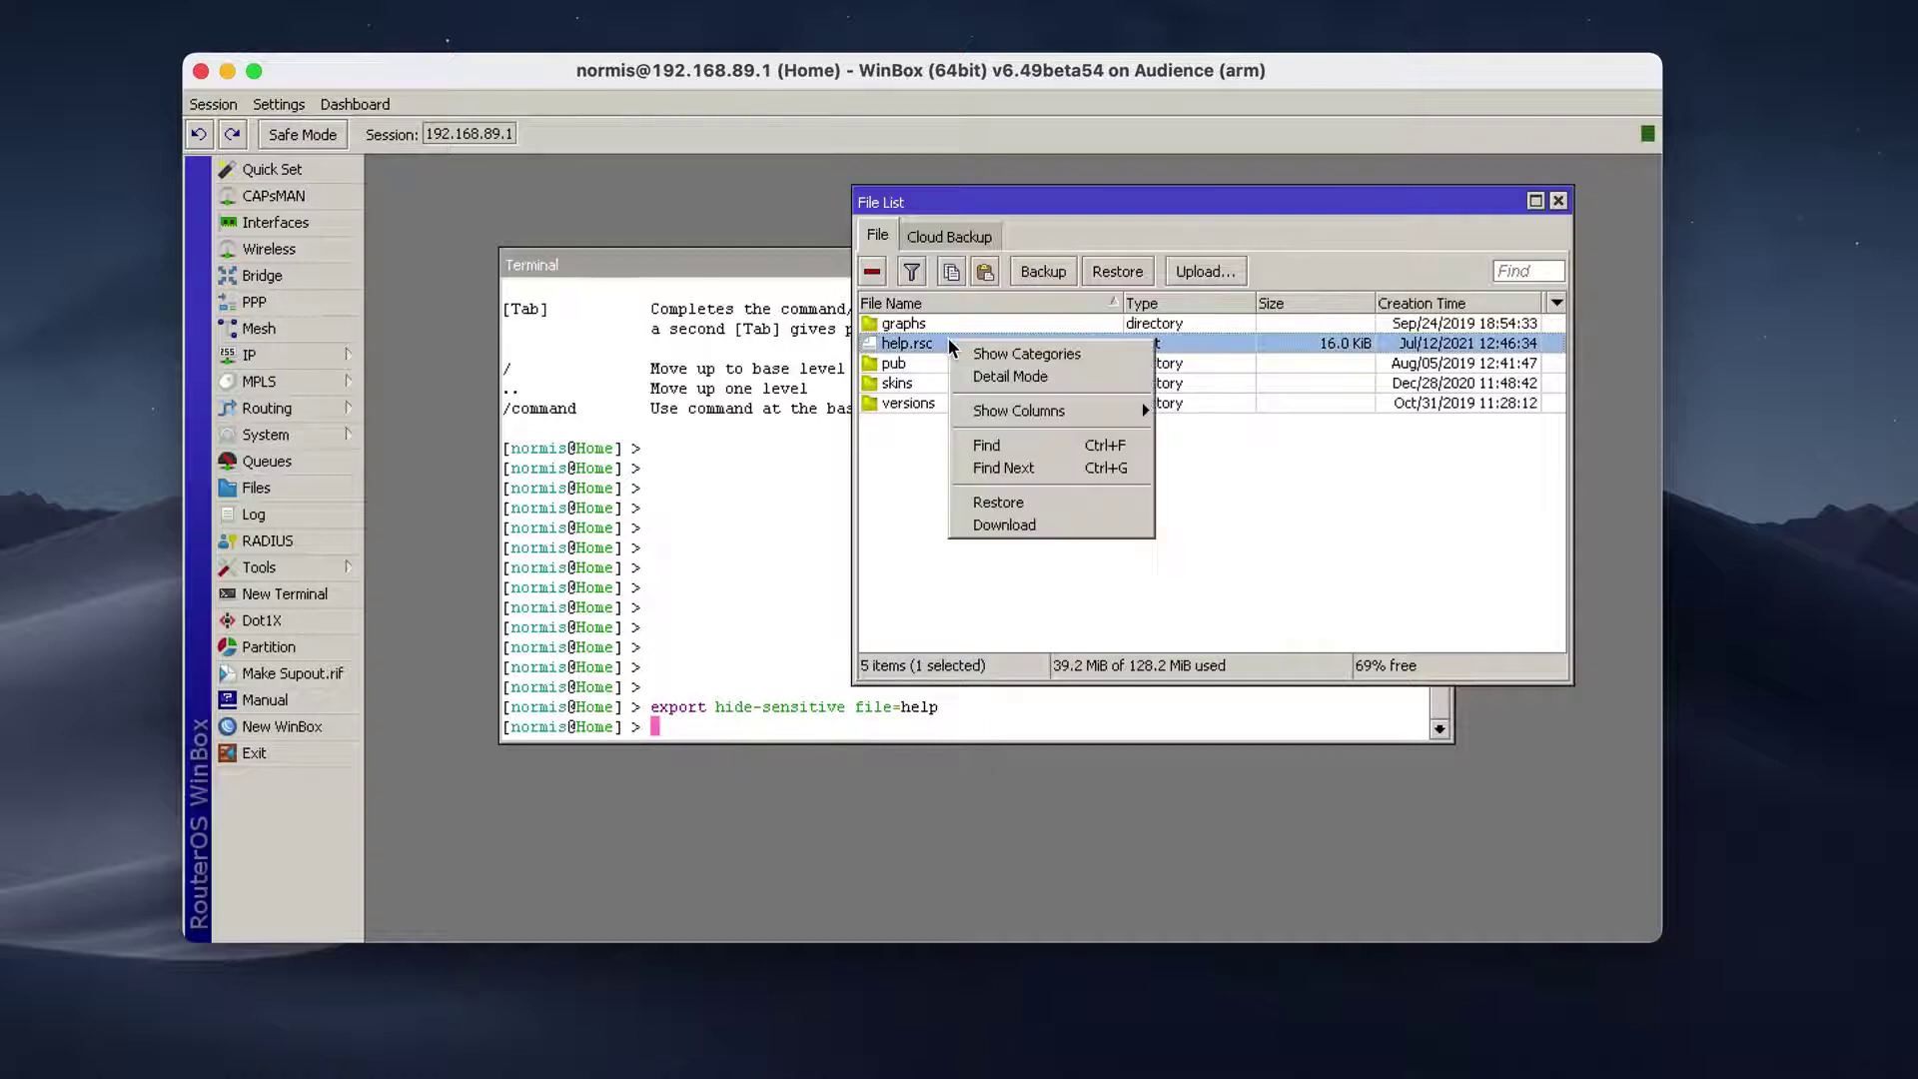
left_click(1171, 521)
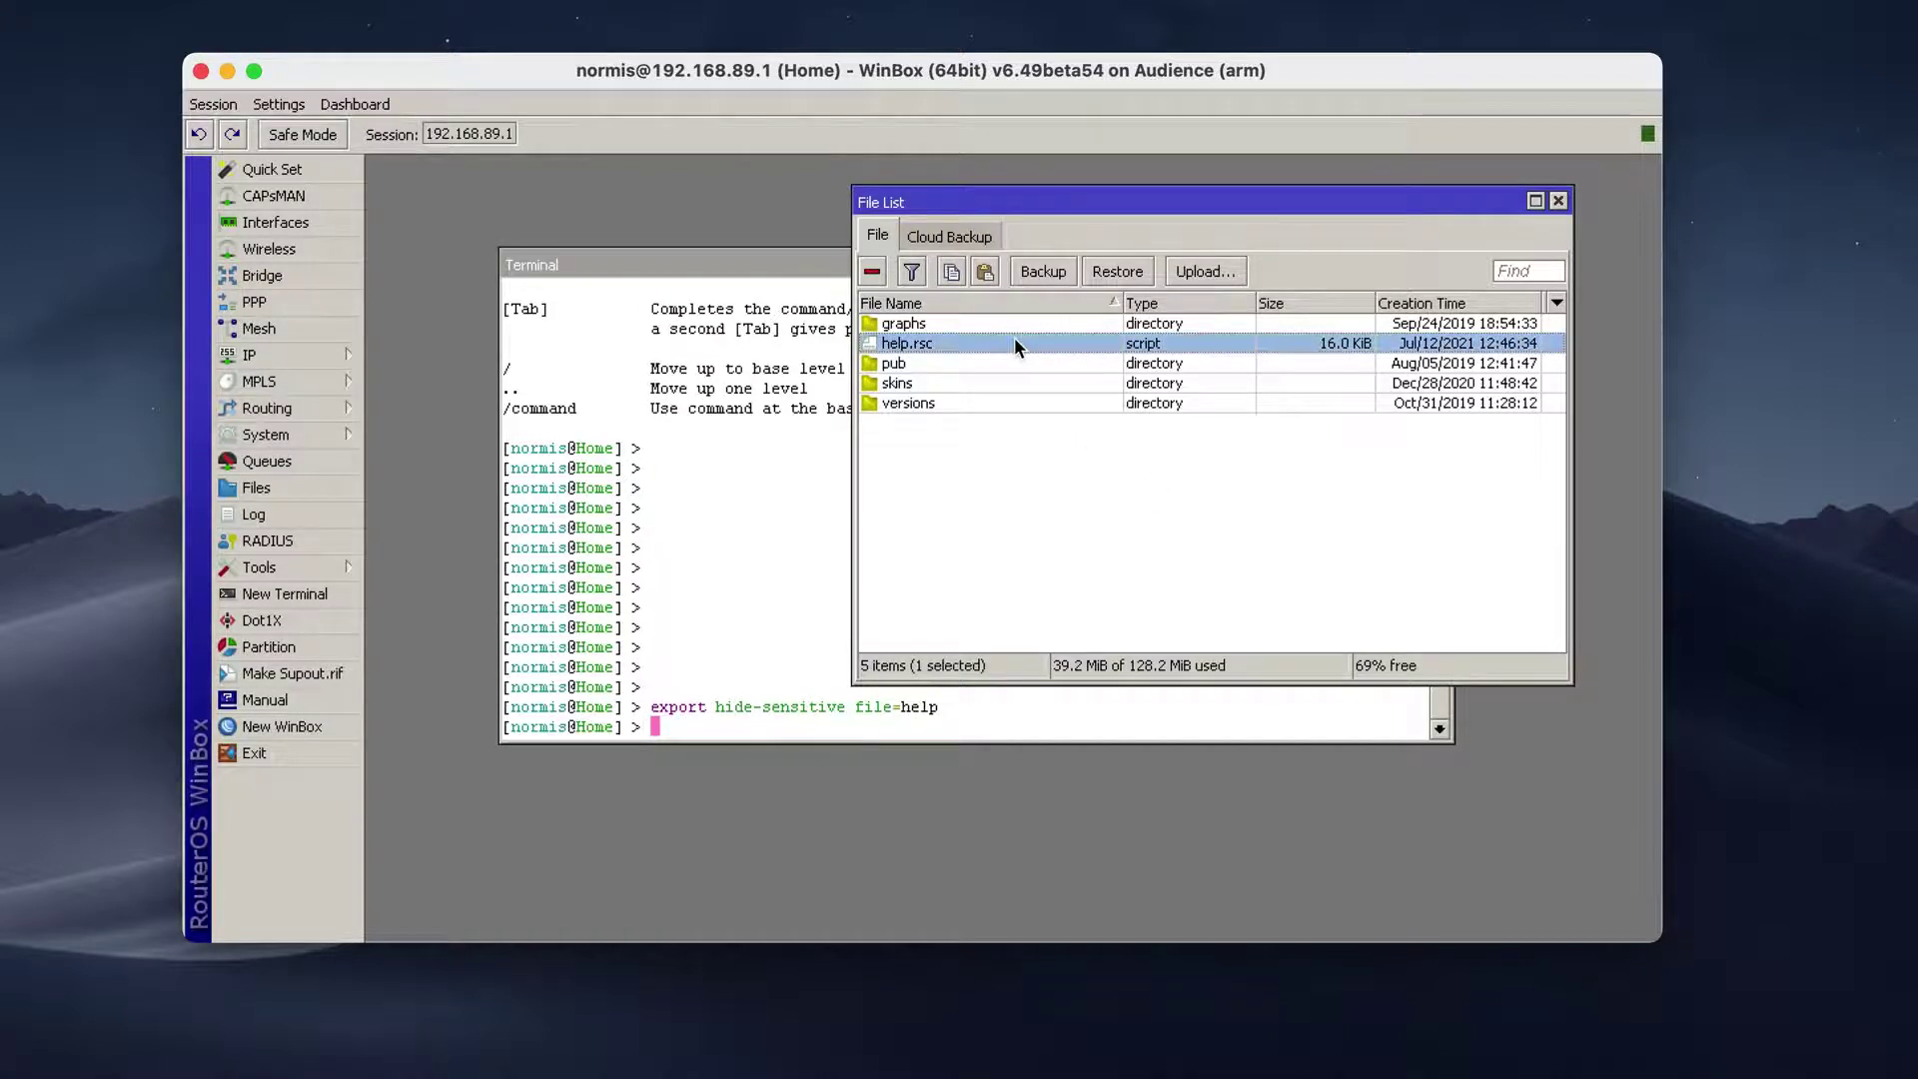
left_click(703, 707)
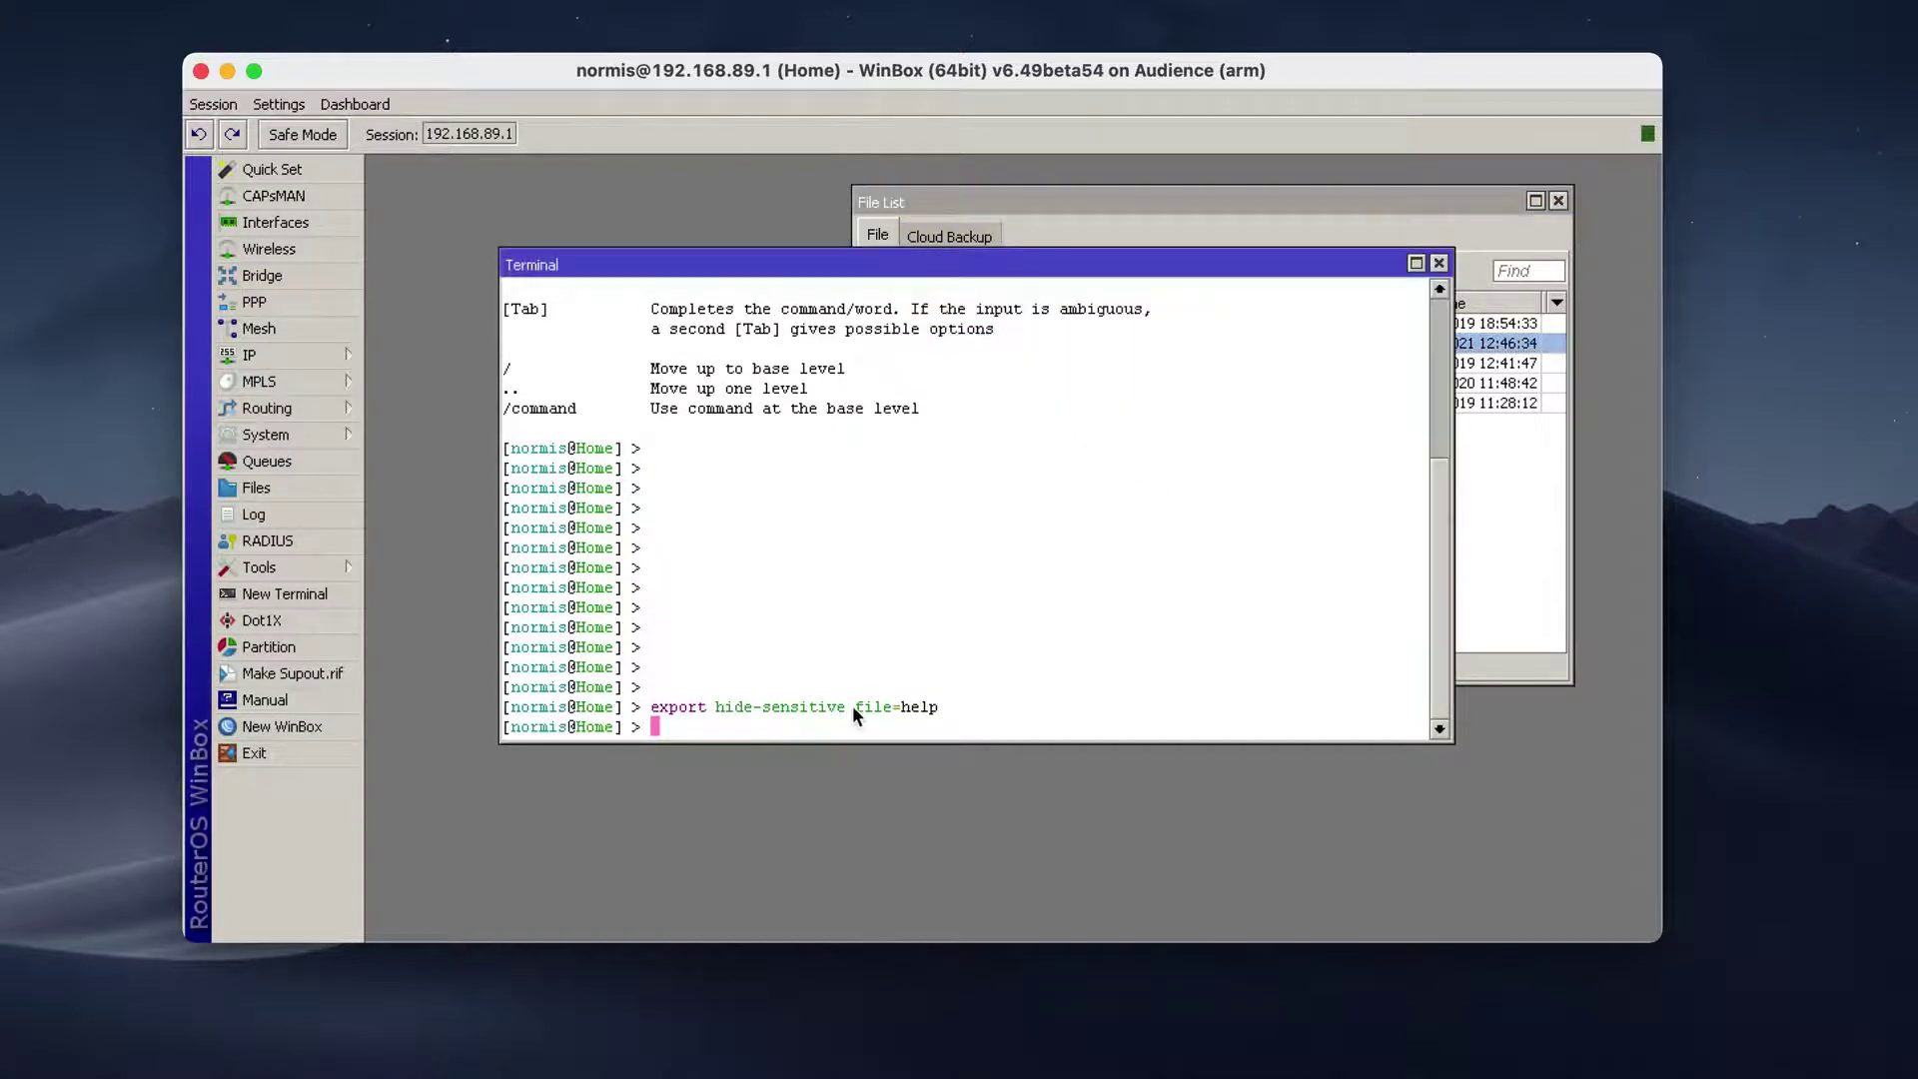
left_click(1543, 234)
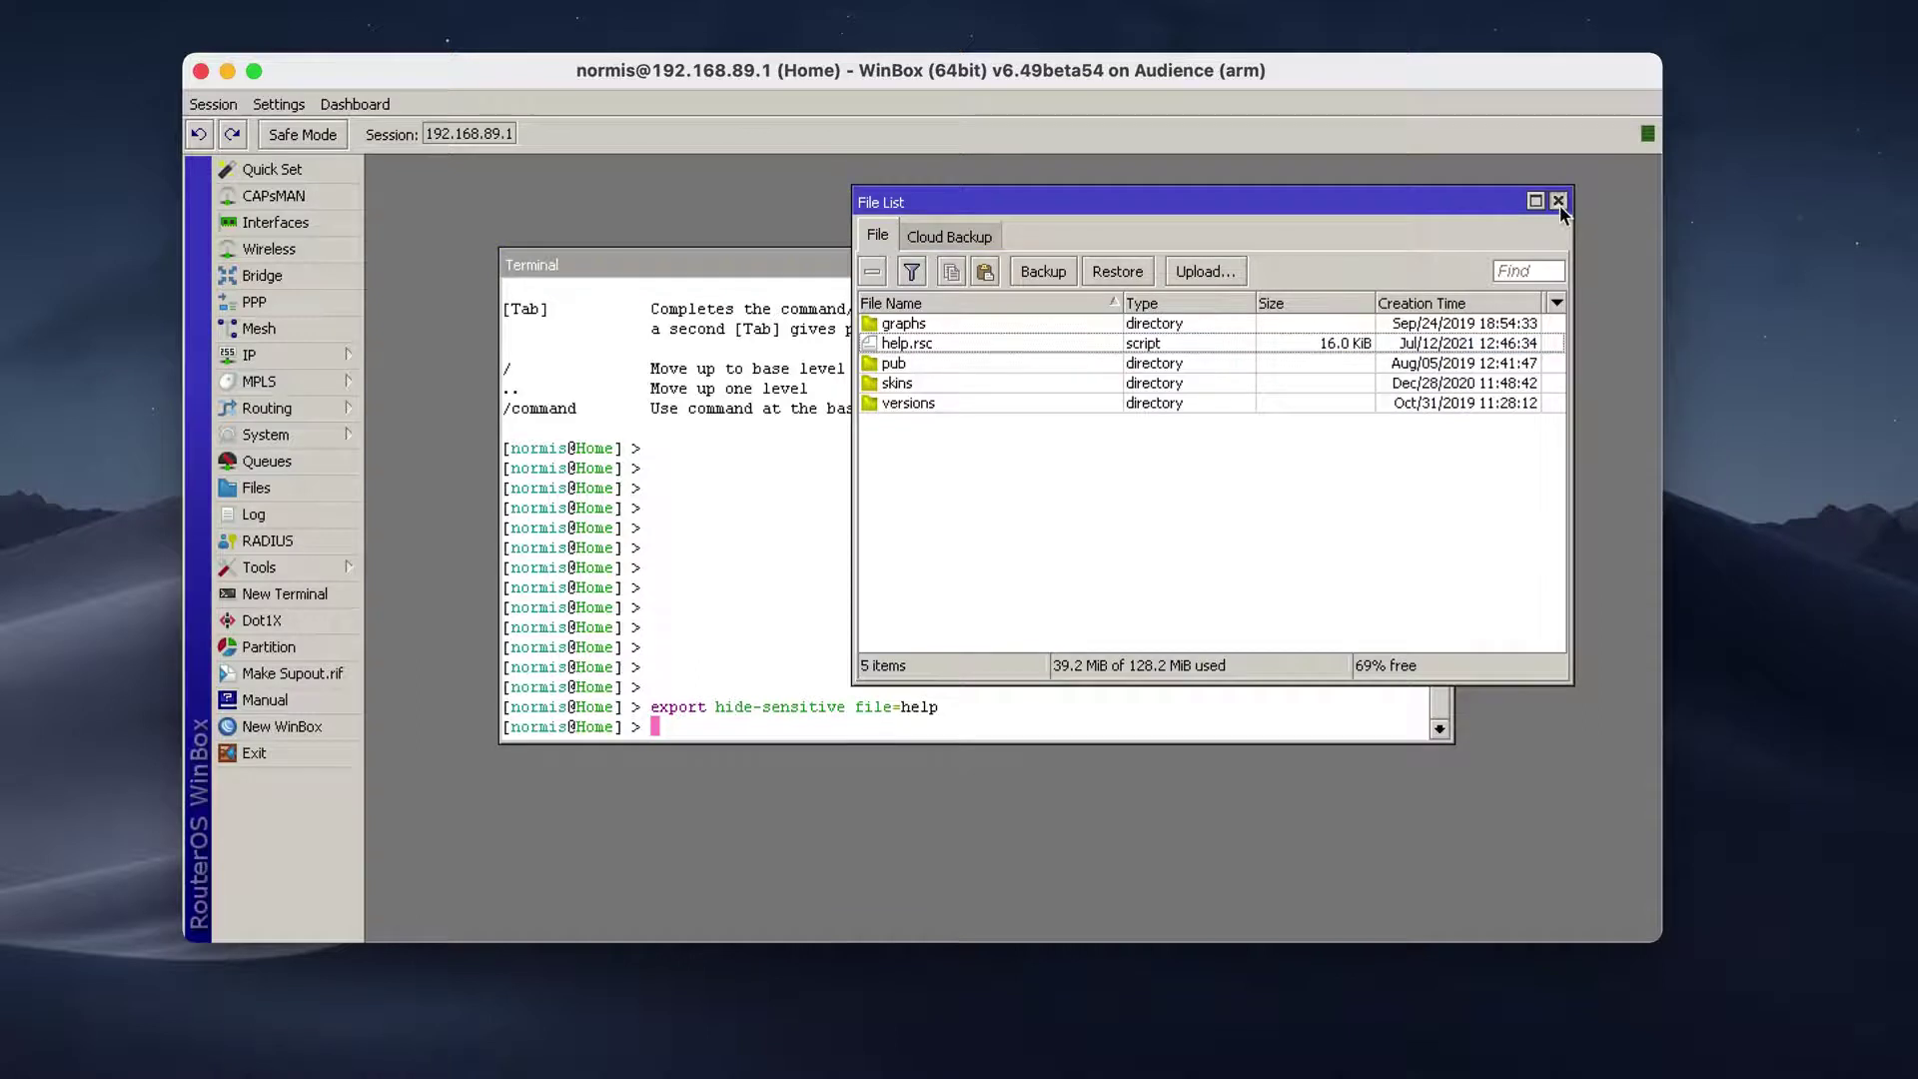
left_click(1559, 205)
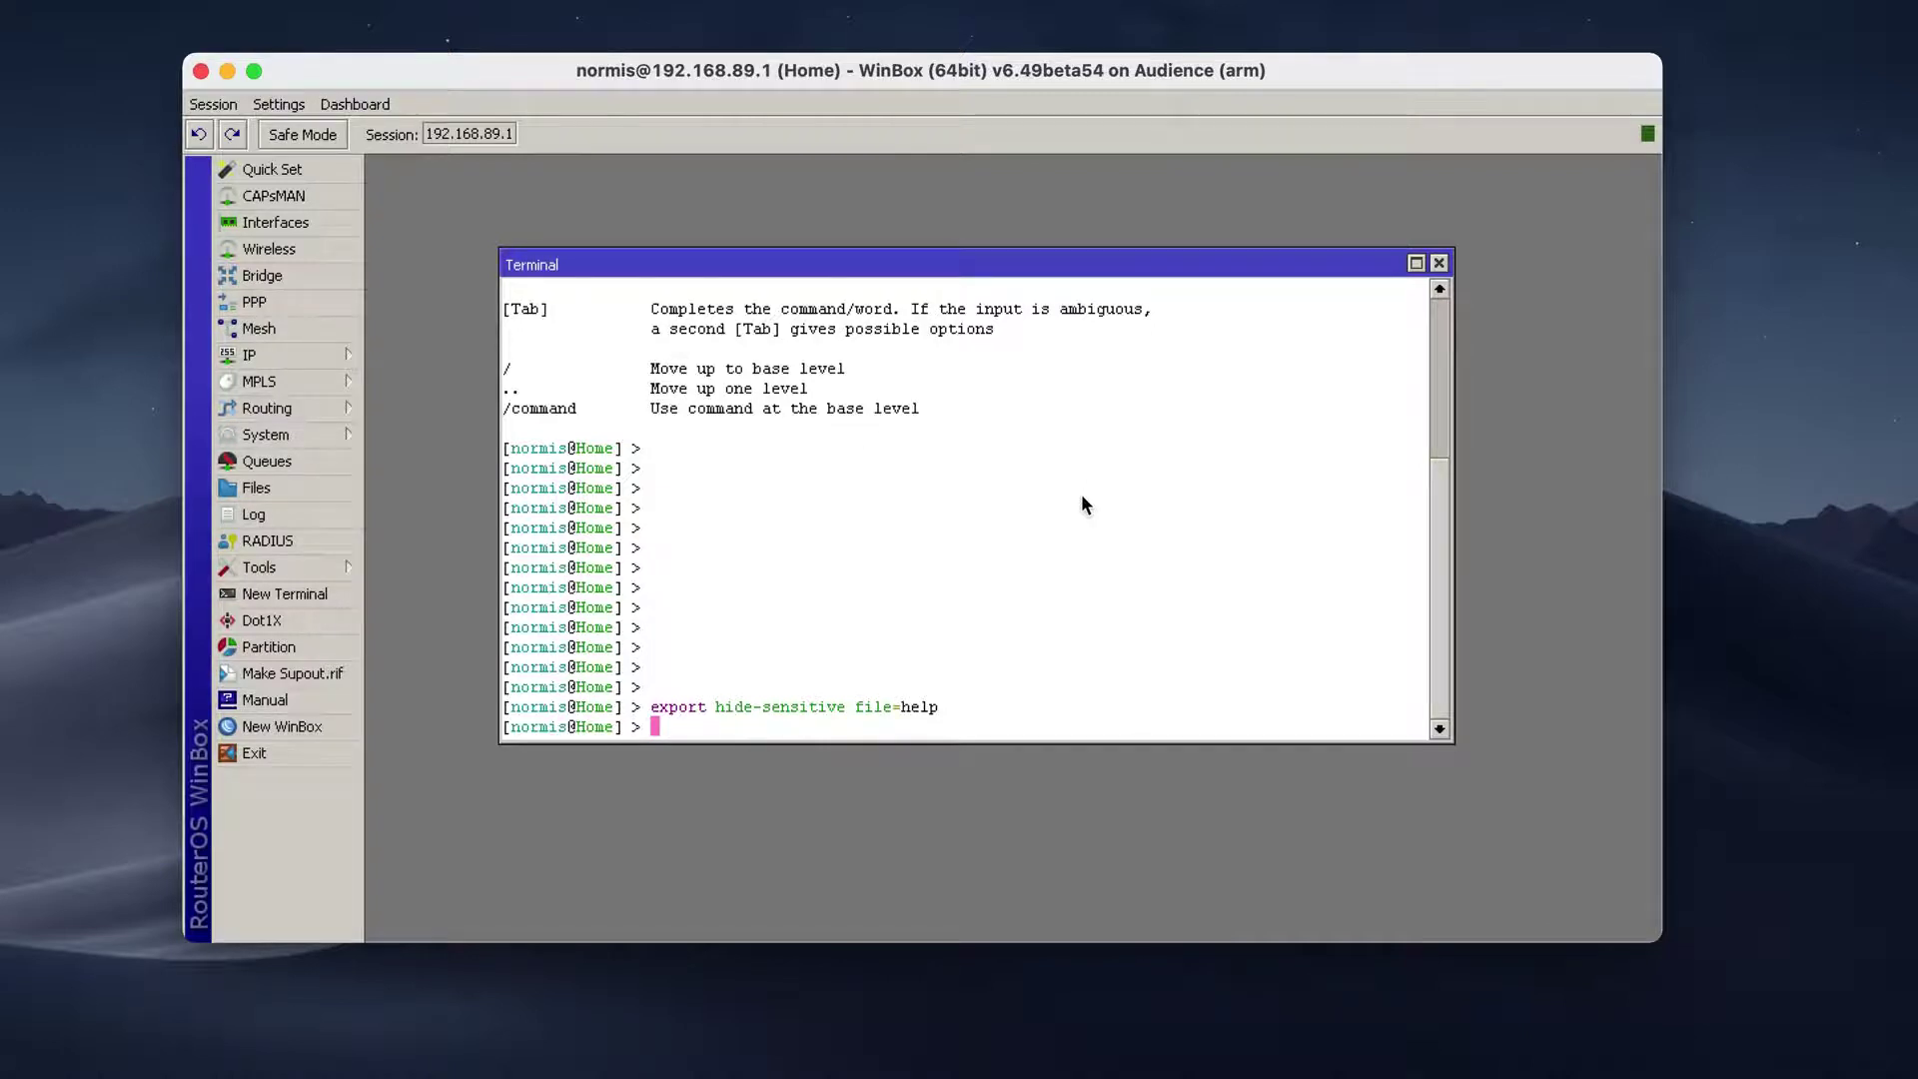
Step: Run 'system sup-output' in the terminal to begin creating the supout file
type("system sup-output")
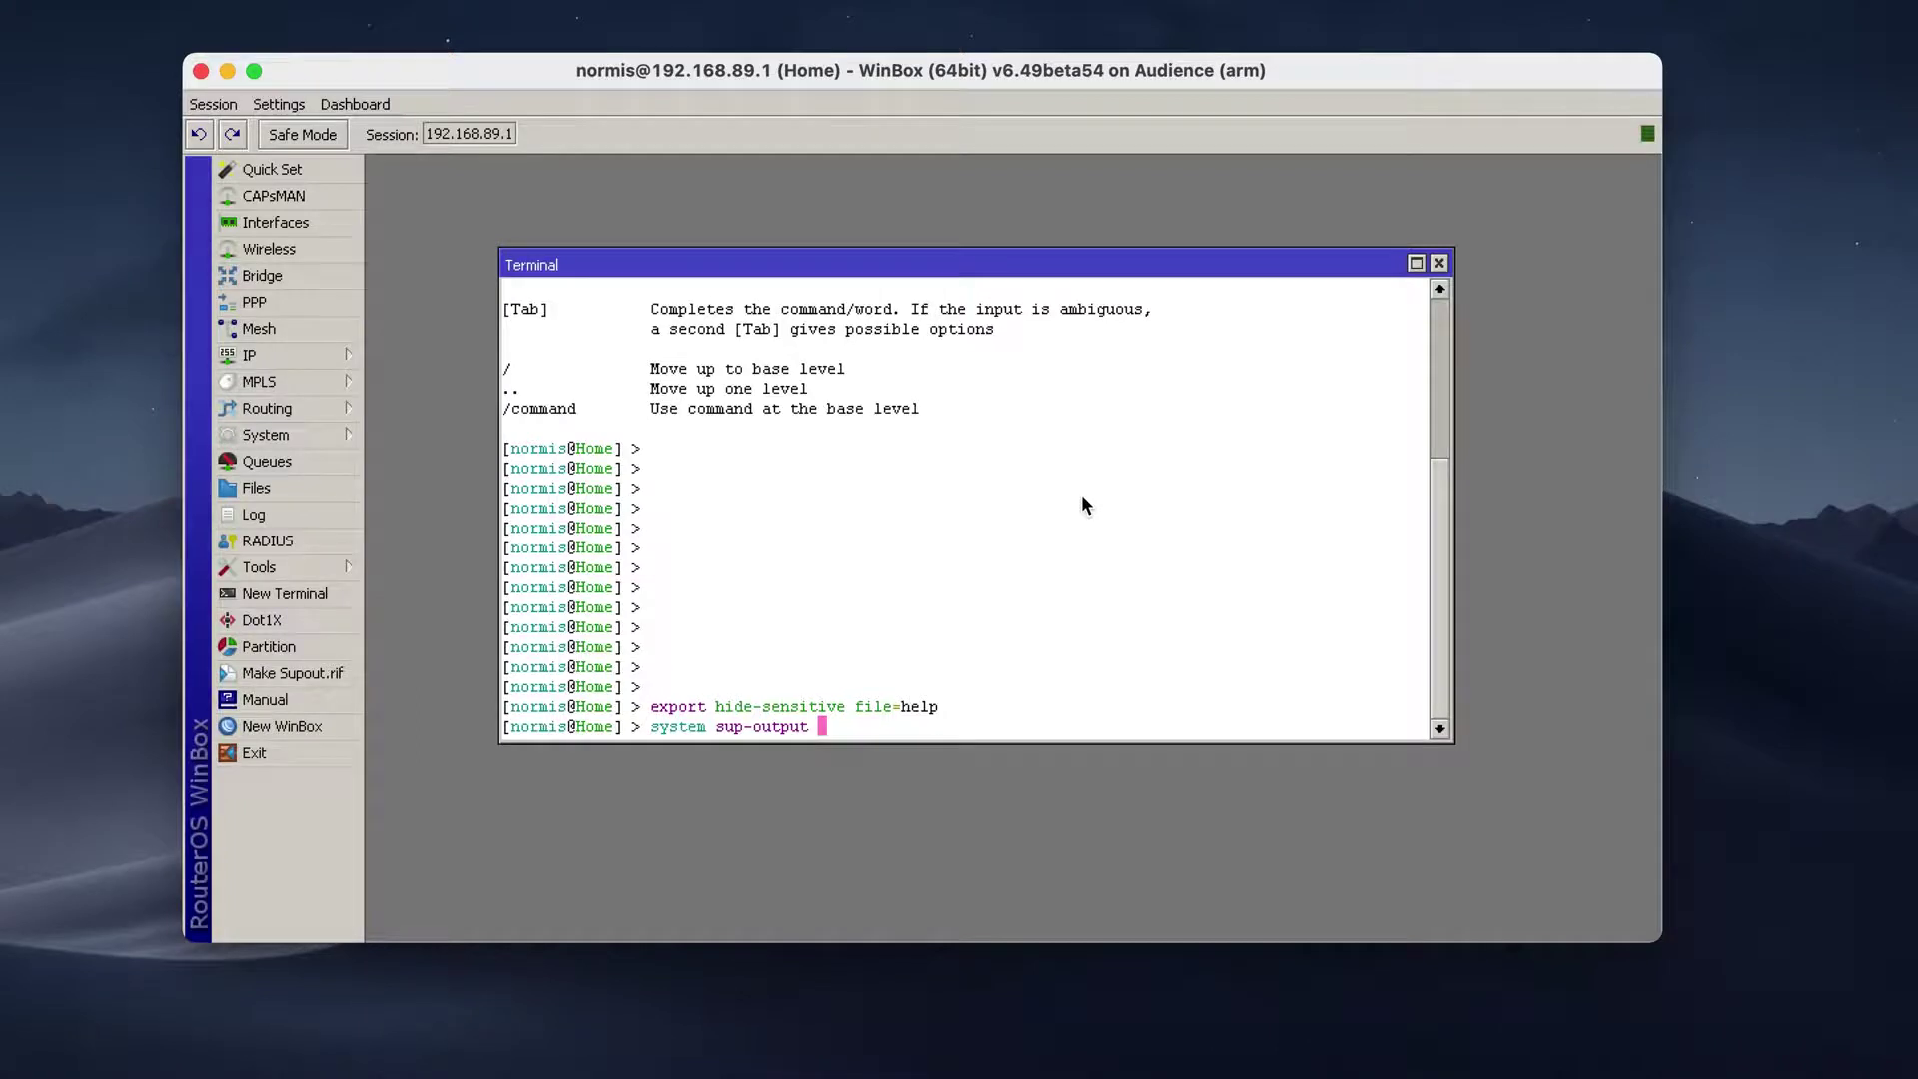
key("Return")
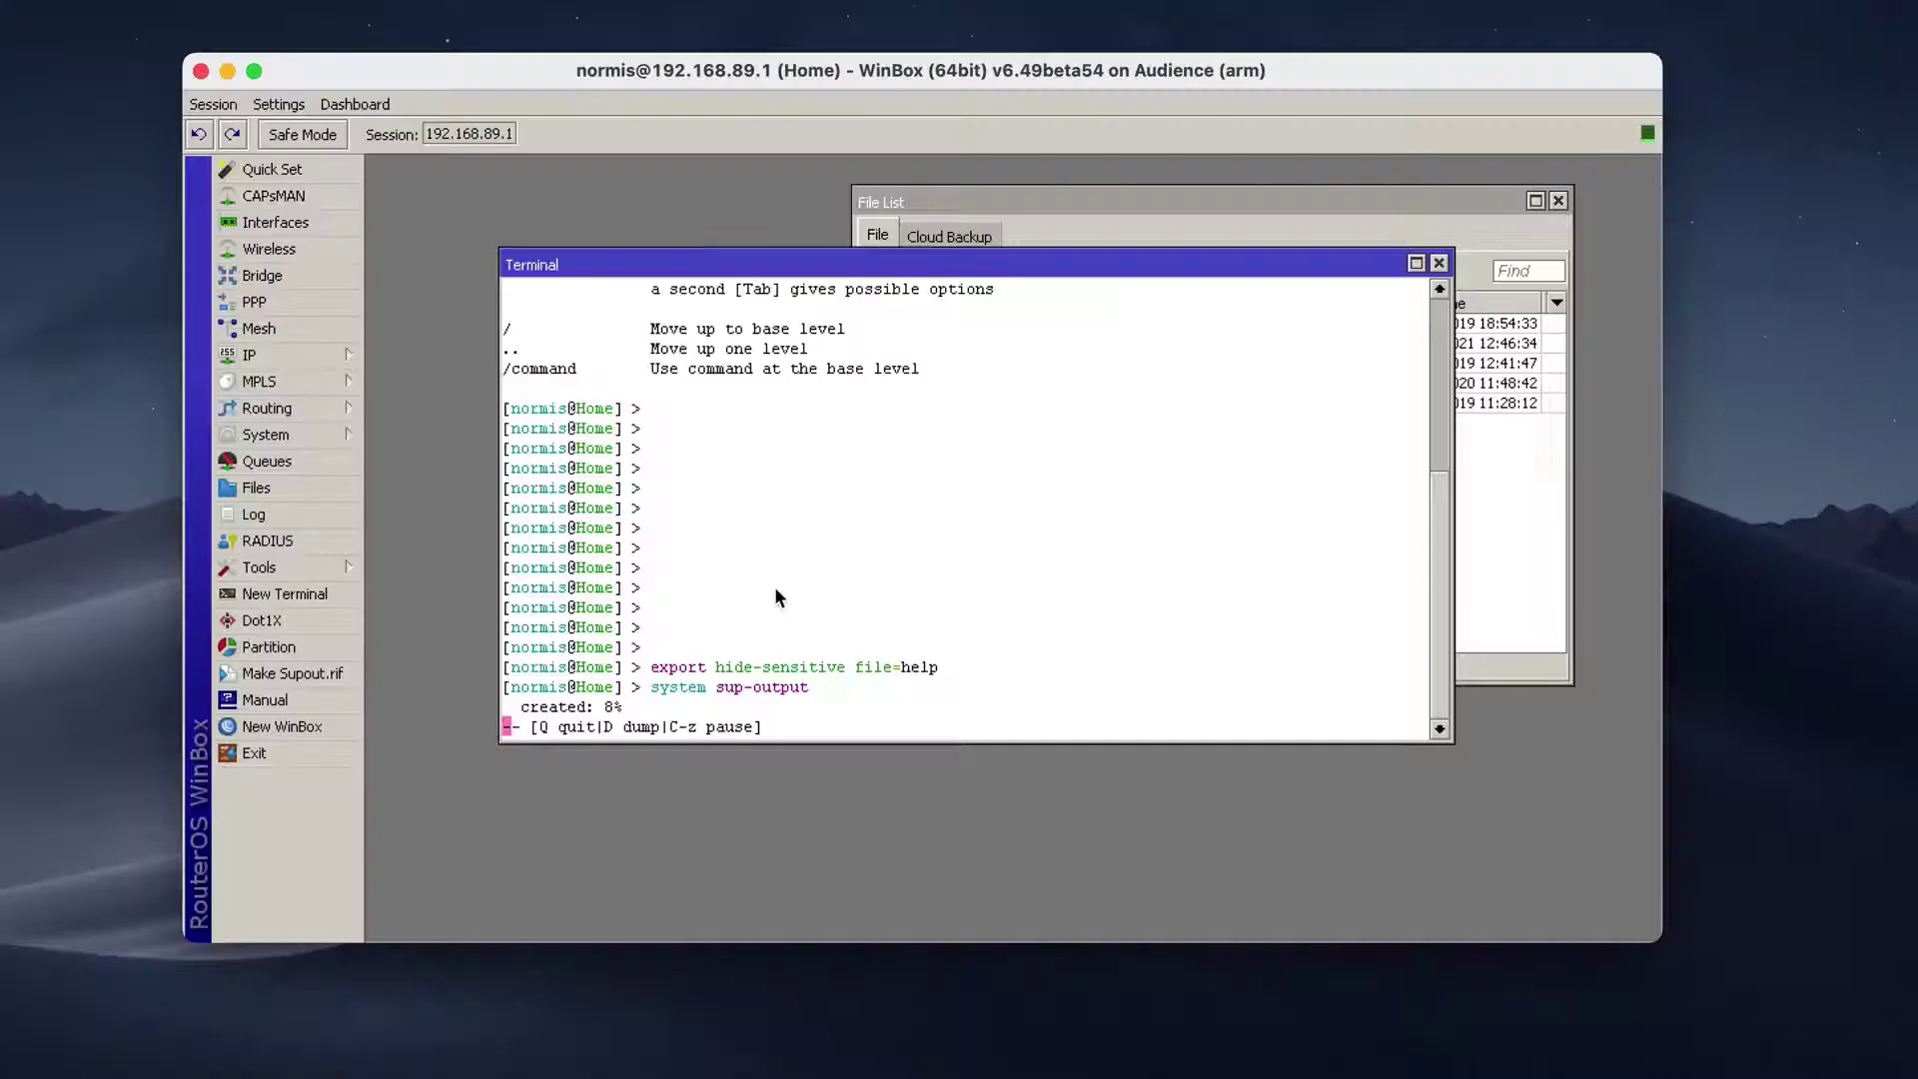
left_click(313, 512)
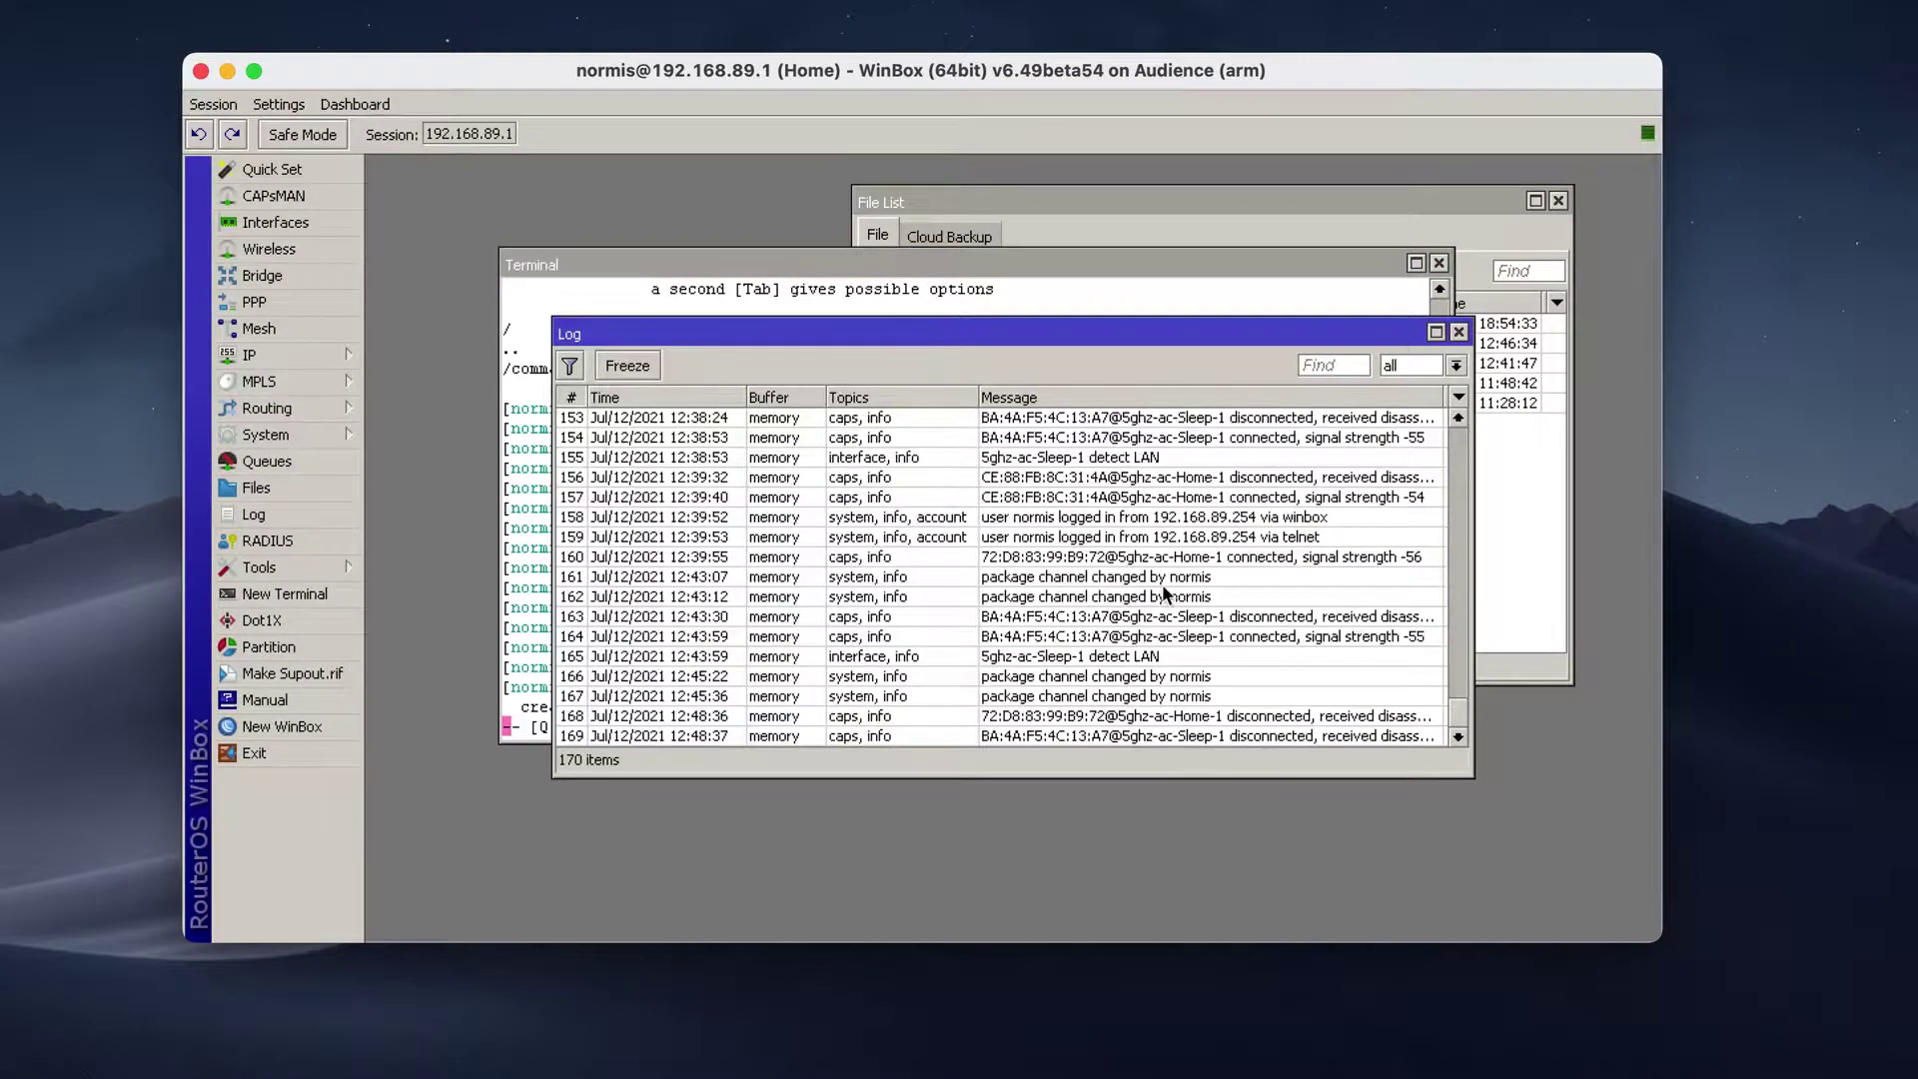
scroll(1160, 583, "up", 10)
scroll(1160, 583, "down", 10)
left_click(1459, 332)
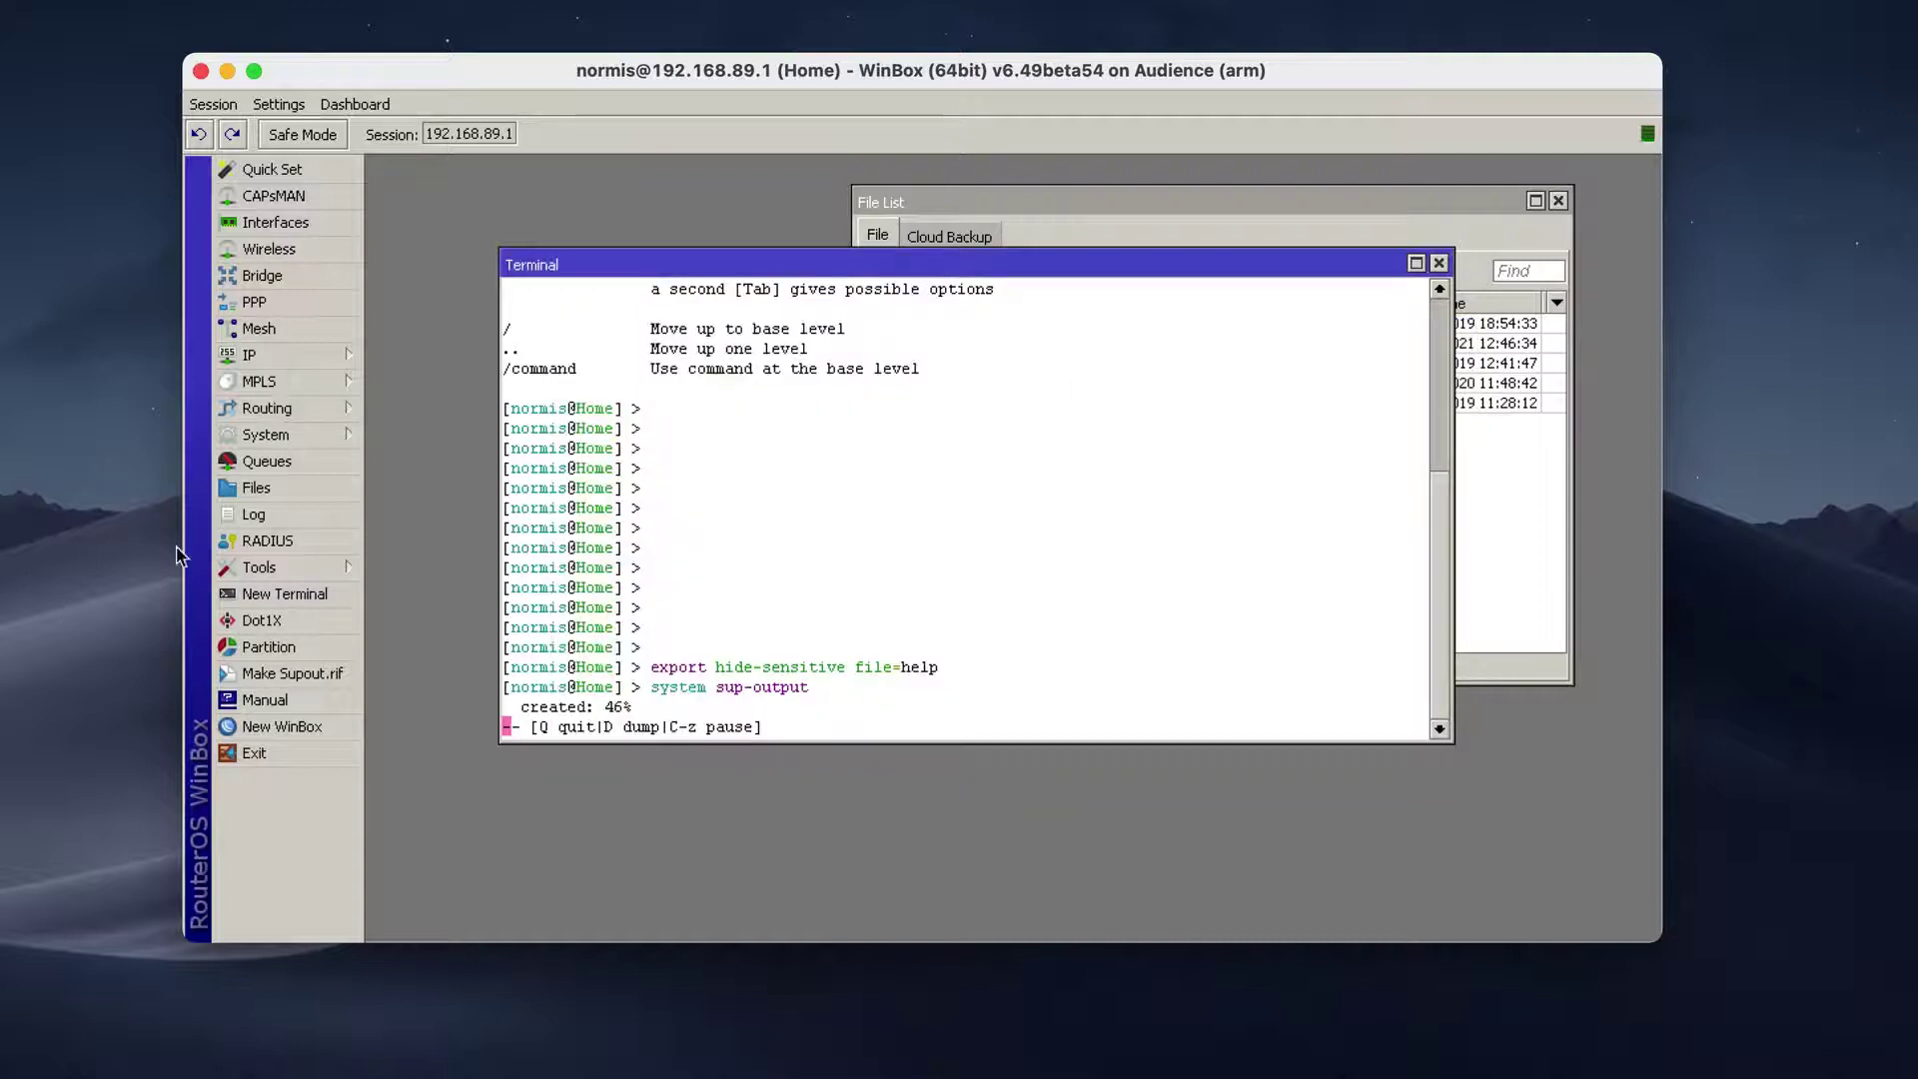
Step: Add a logging rule with topics wireless and debug sent to memory
left_click(293, 442)
left_click(452, 673)
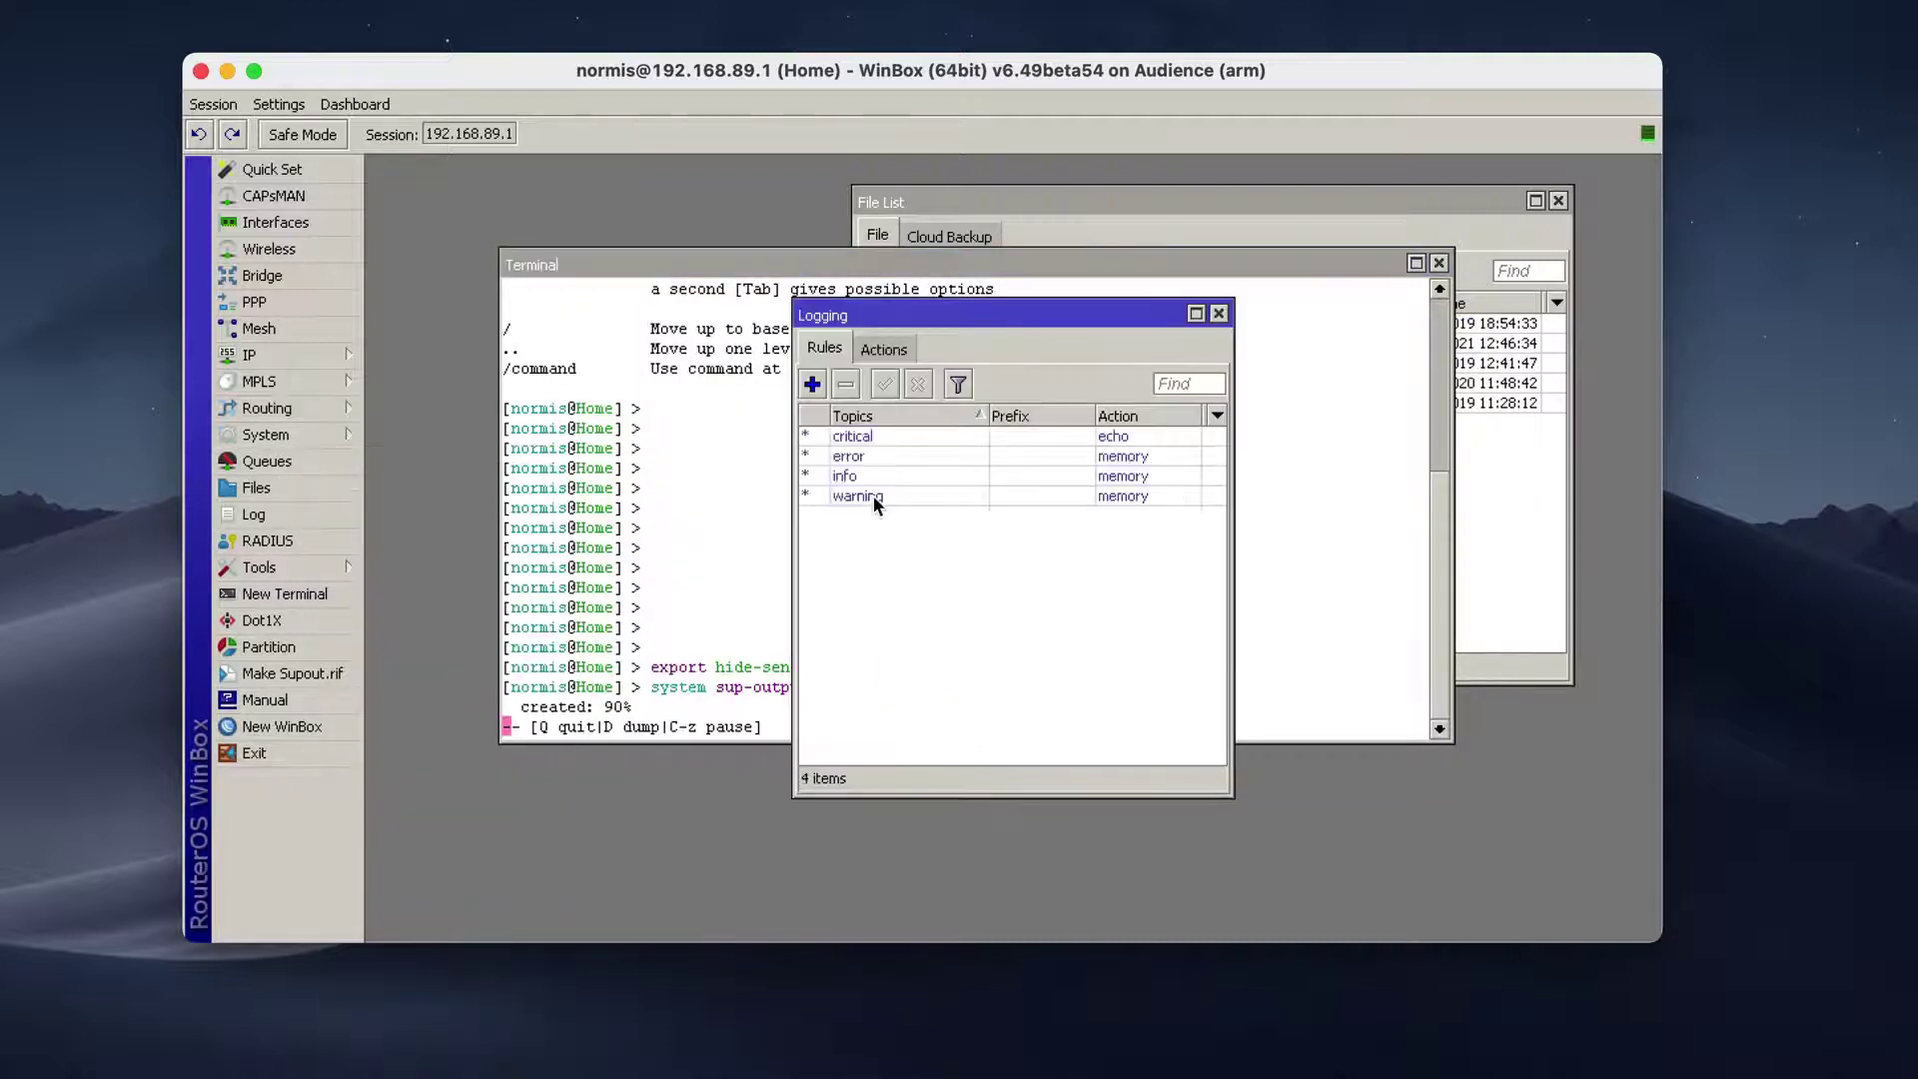
left_click_drag(796, 504, 611, 509)
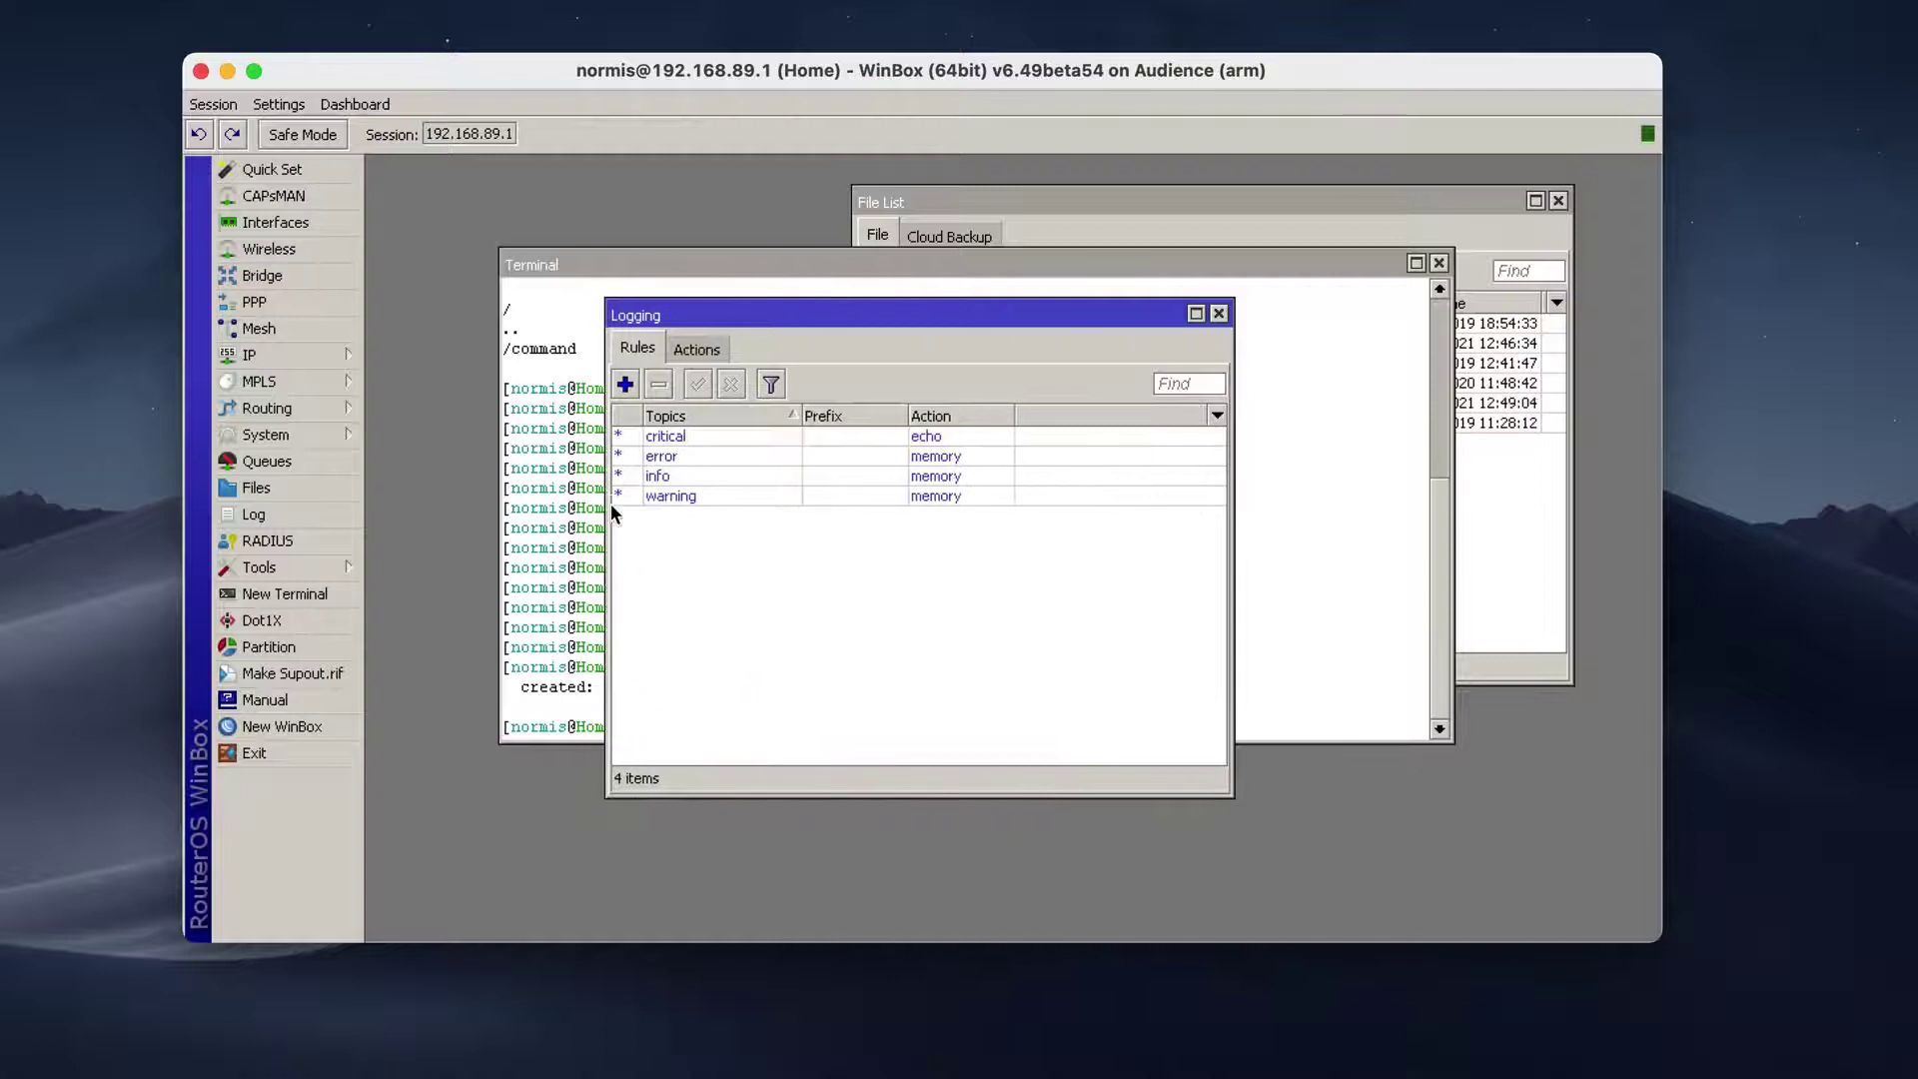
left_click(629, 387)
left_click(981, 452)
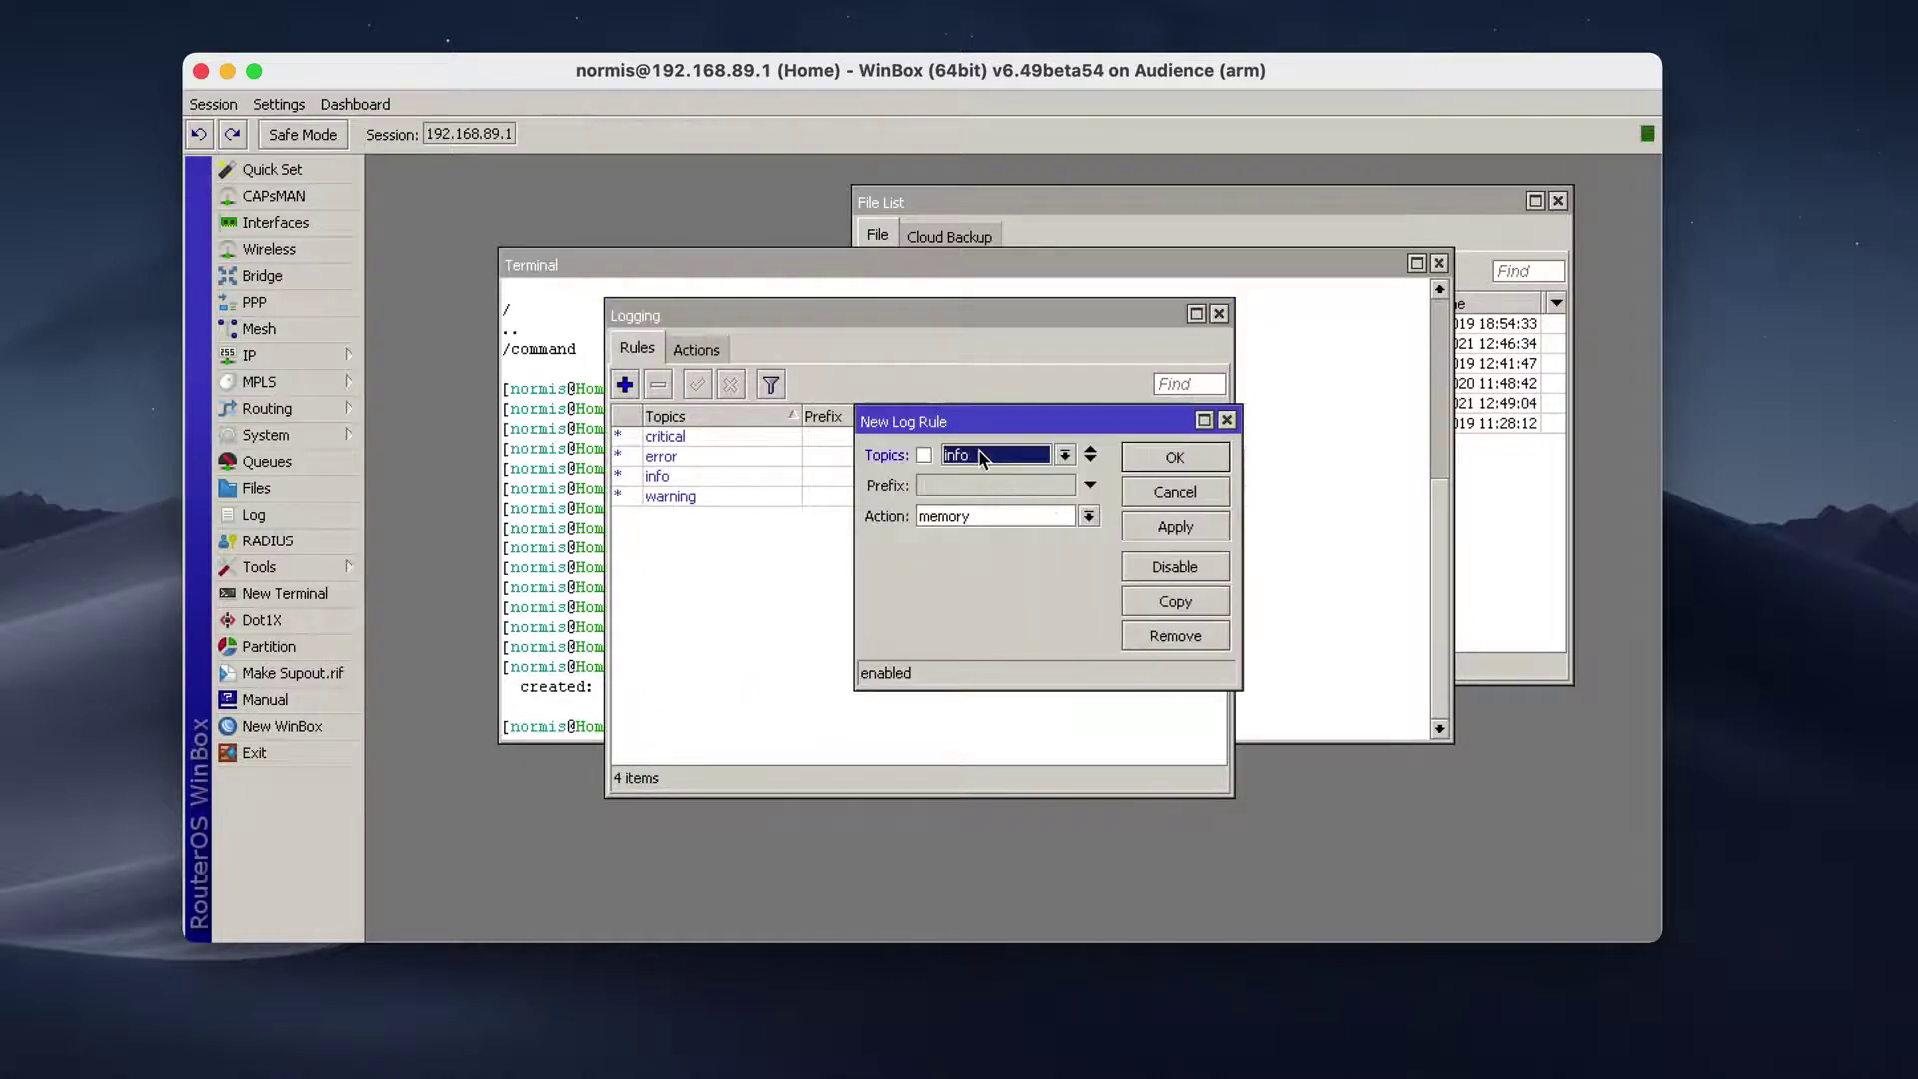
left_click(1005, 451)
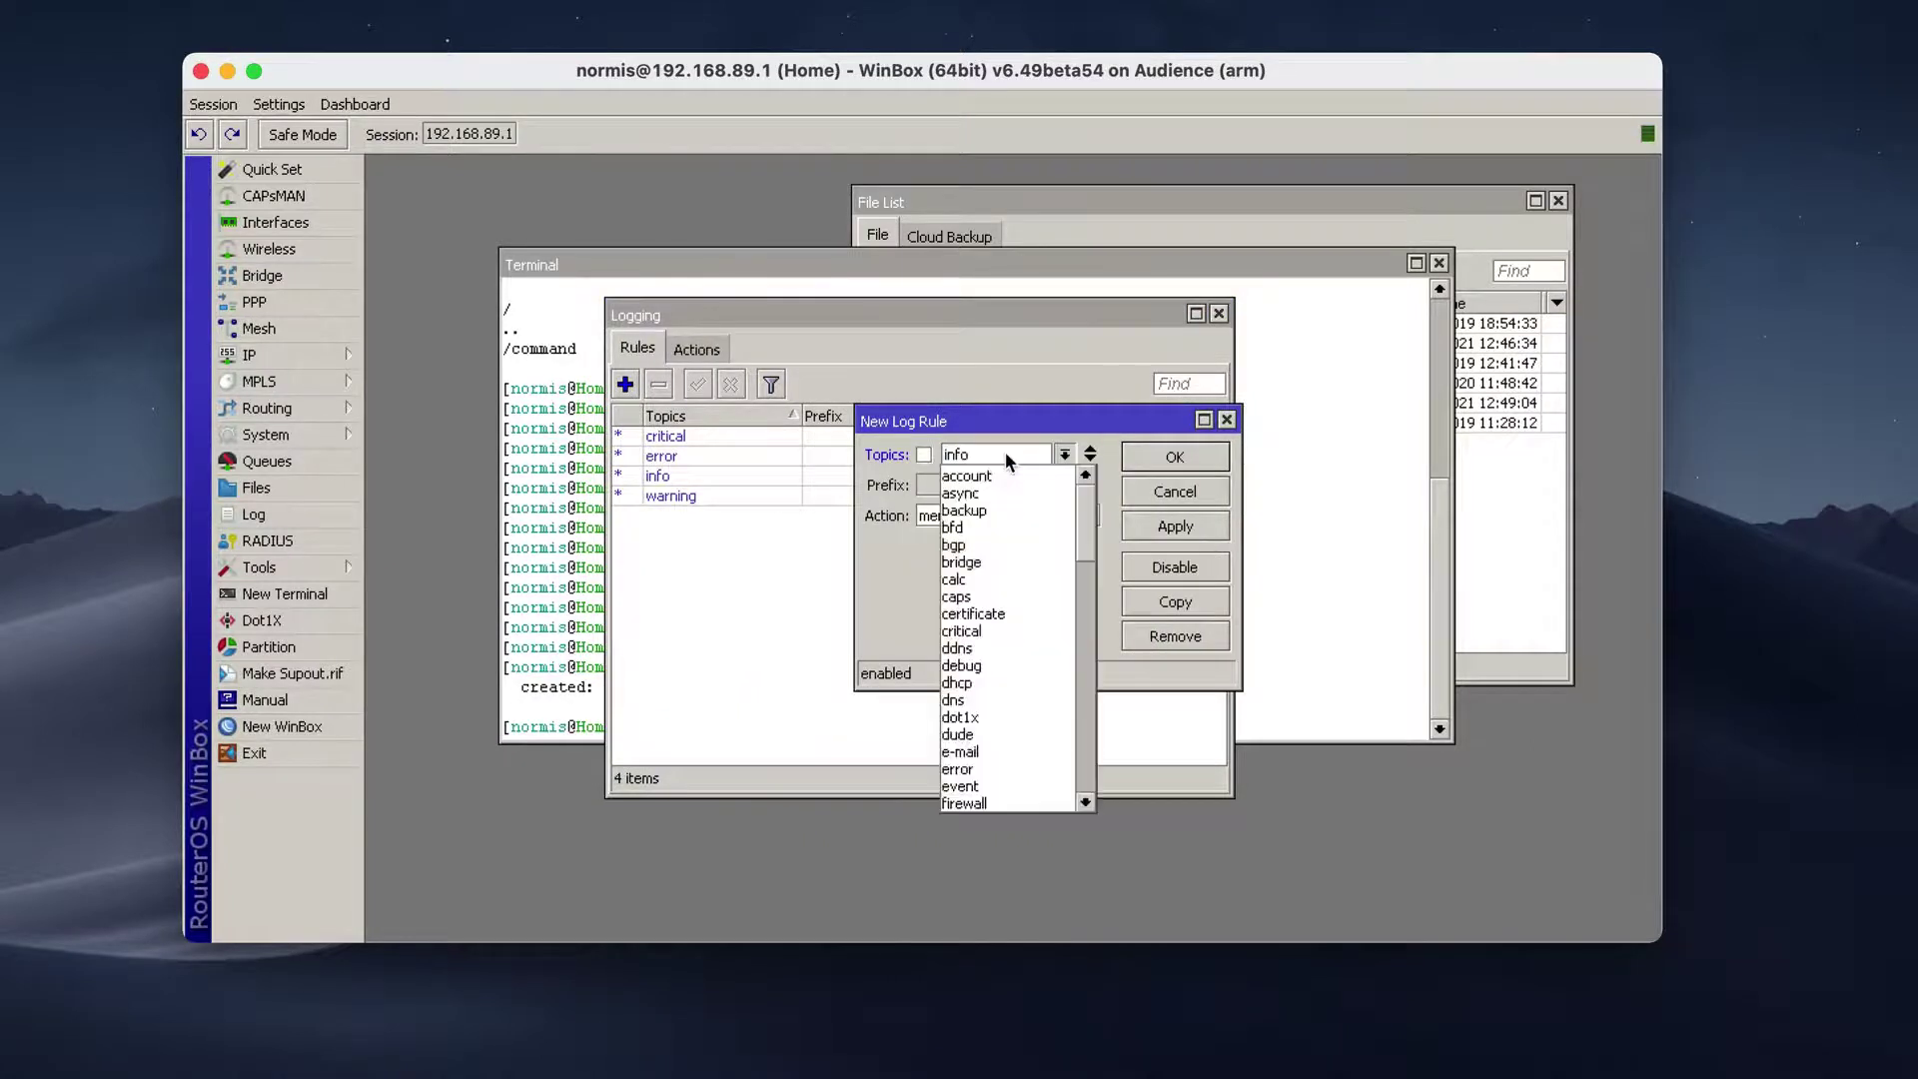
scroll(1000, 560, "down", 15)
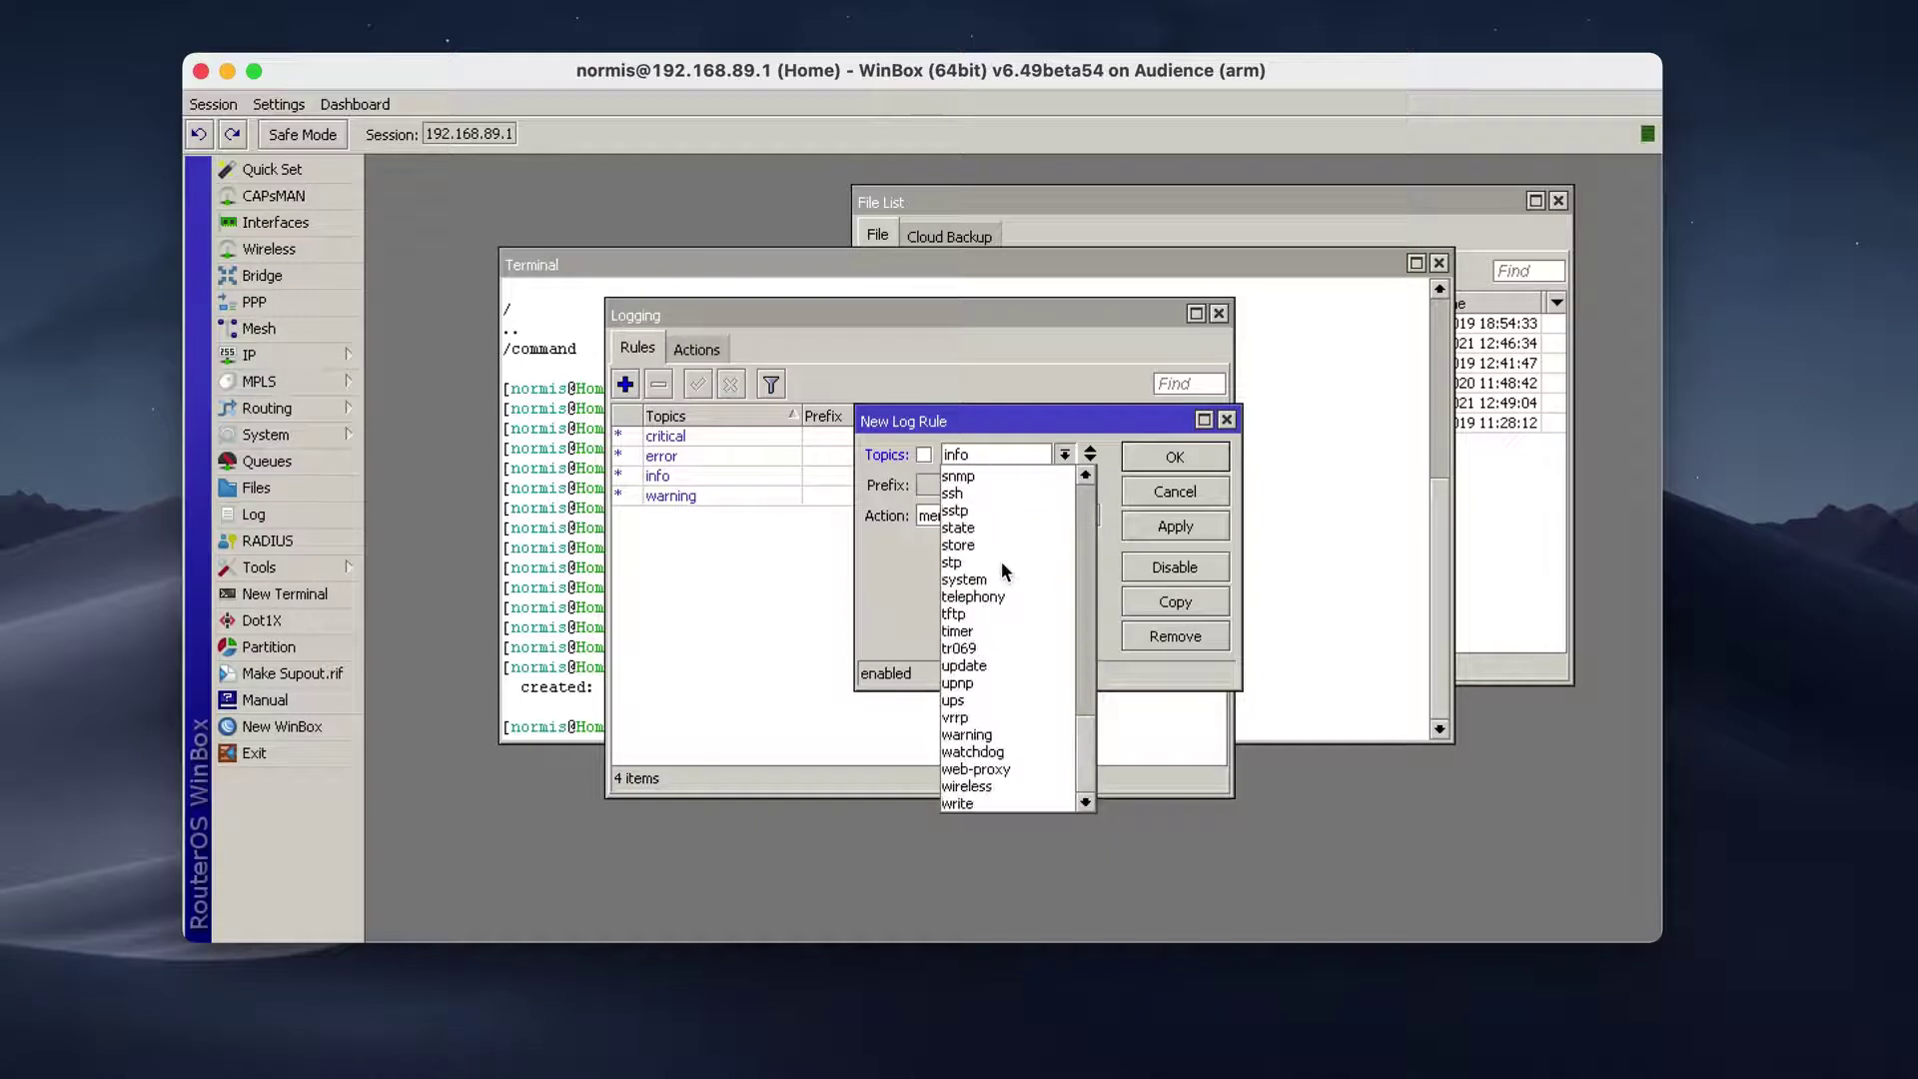
left_click(1011, 788)
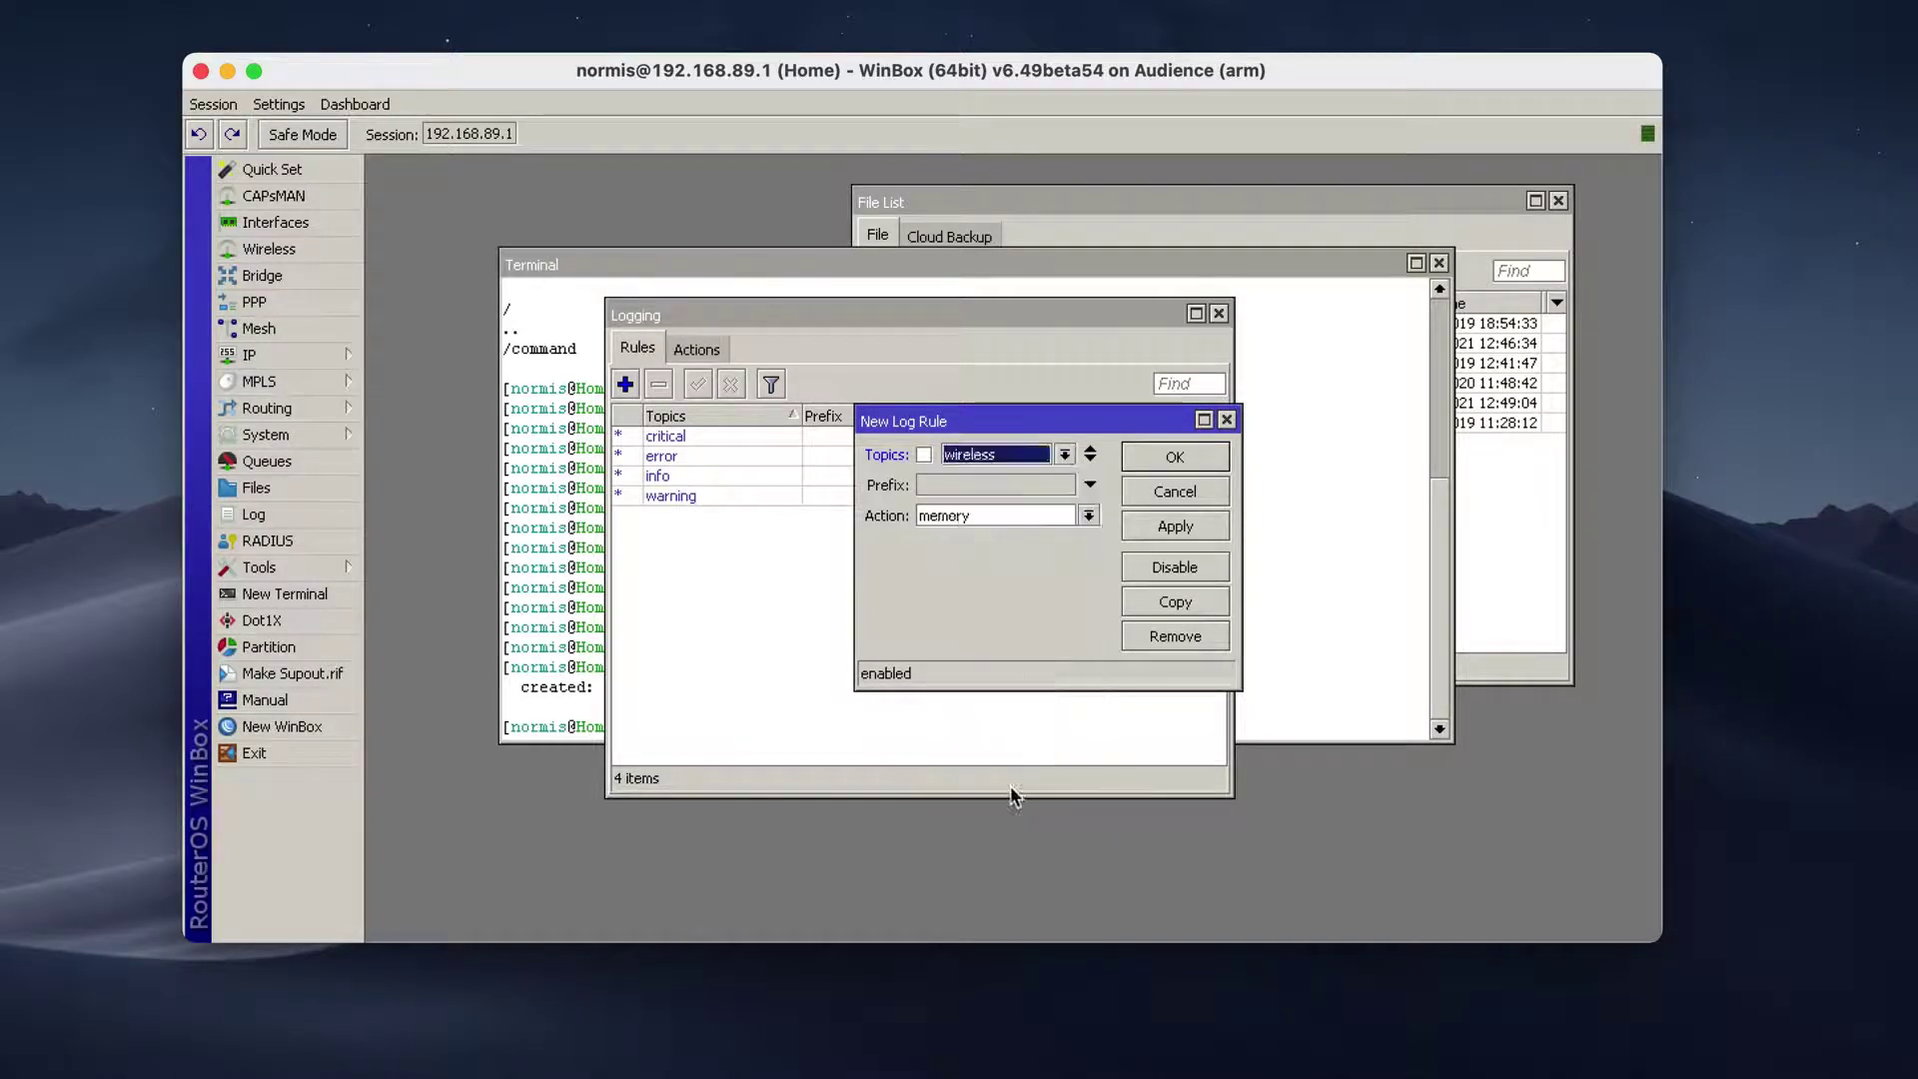
left_click(1089, 460)
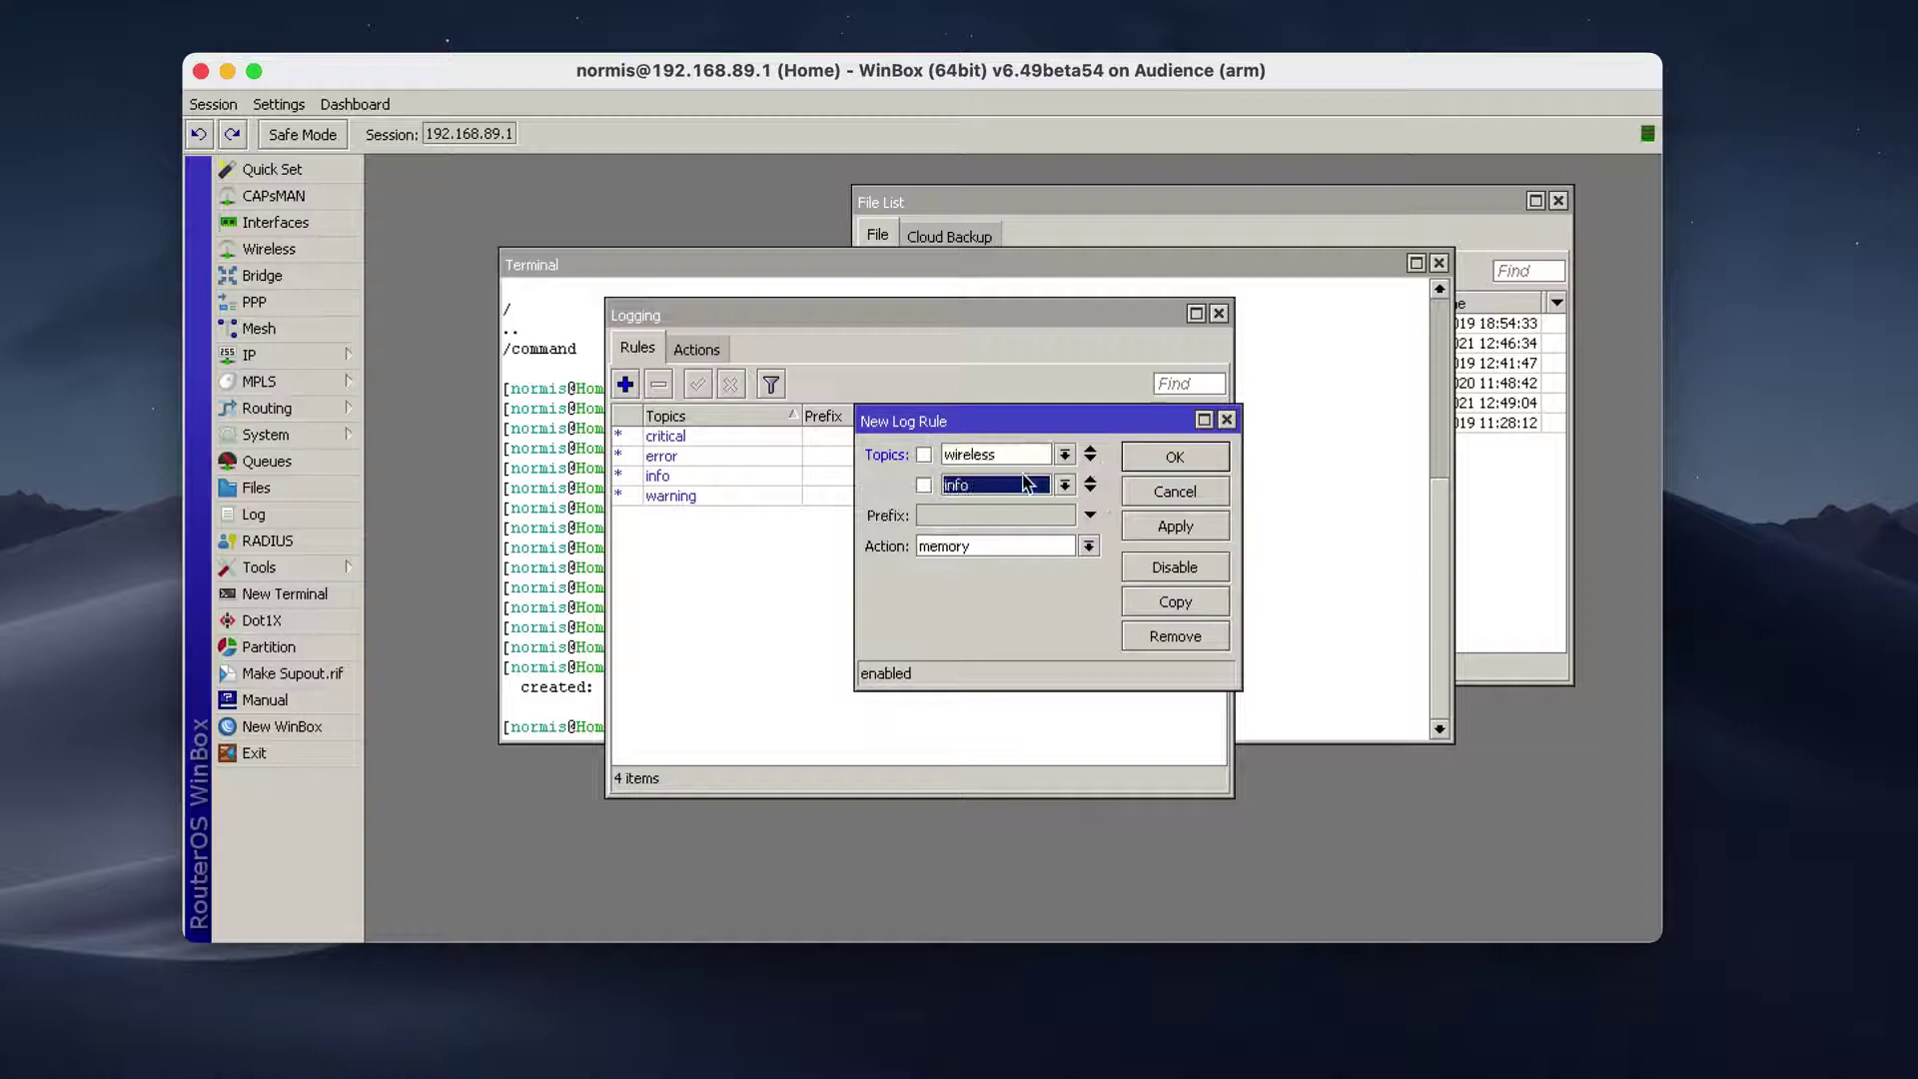
left_click(1029, 484)
left_click(998, 696)
left_click(1148, 459)
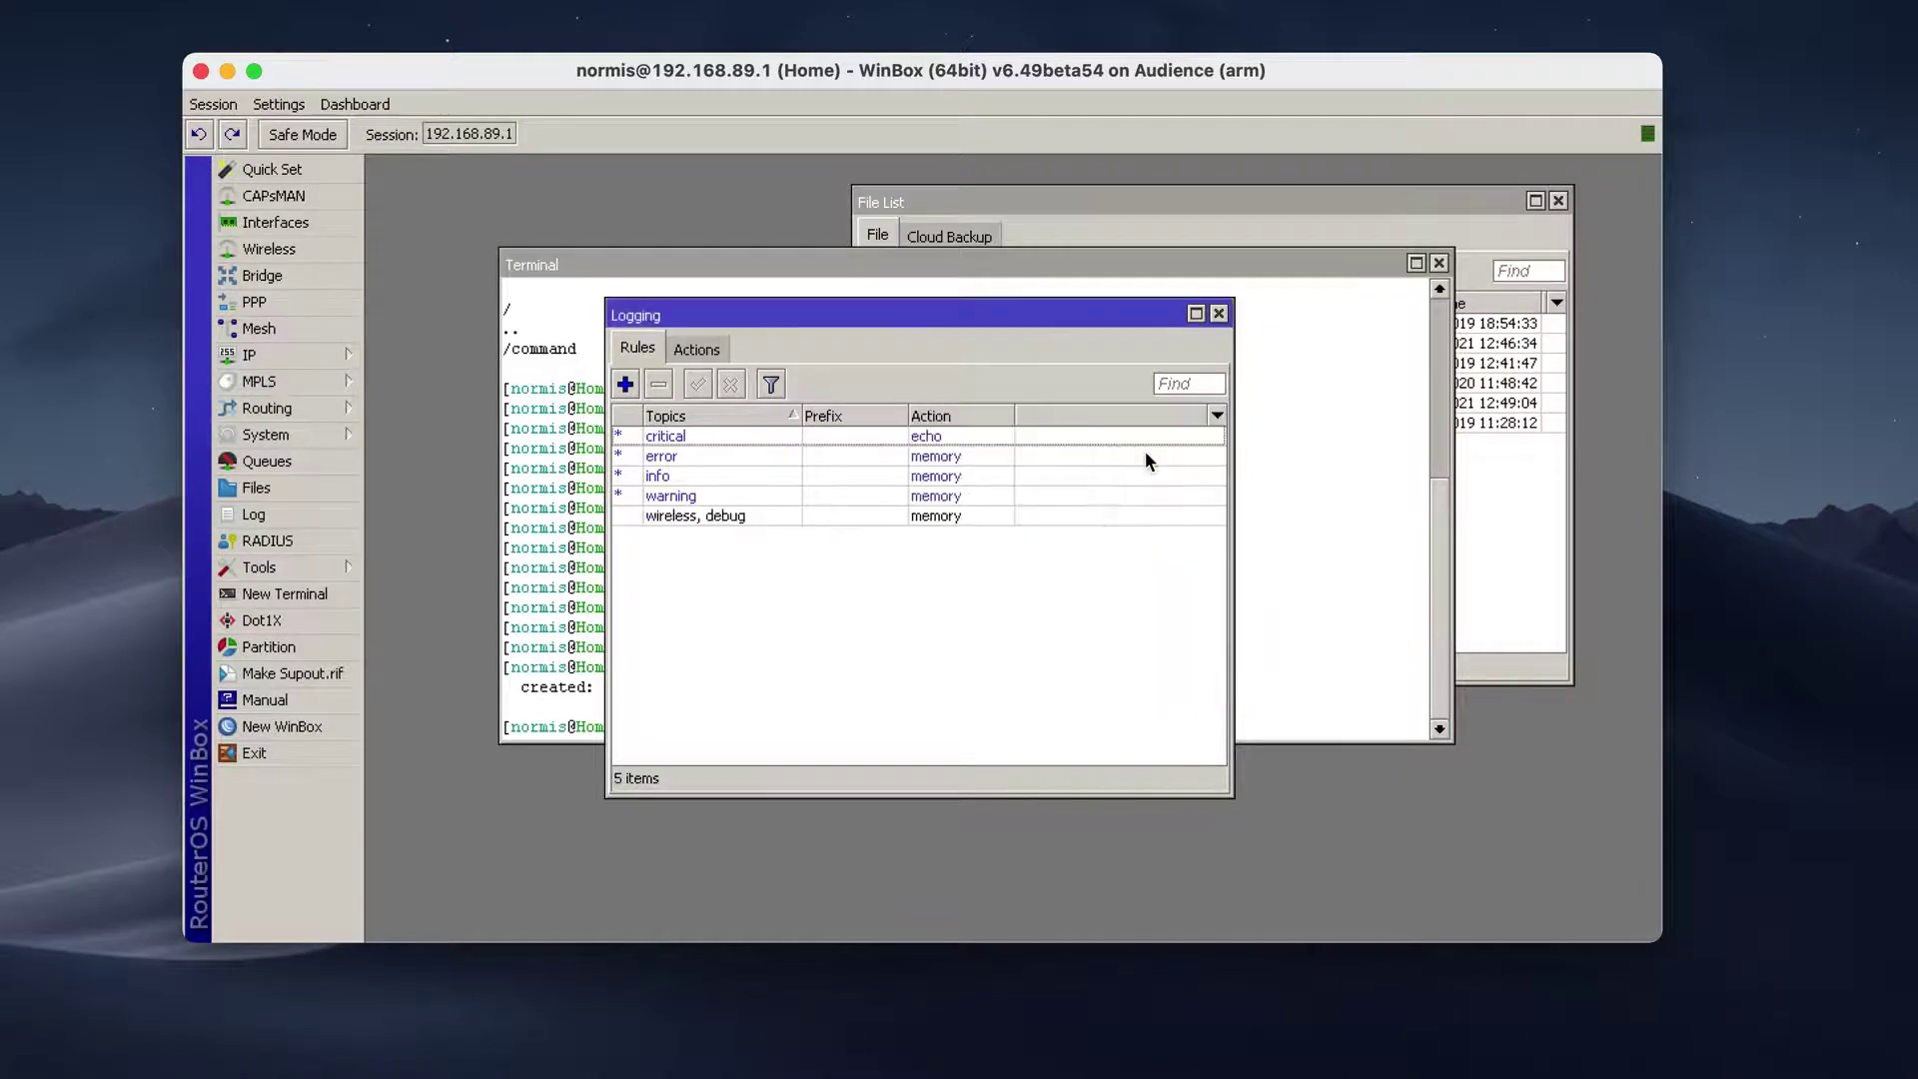
Step: View the log entries, close the log, and inspect the wireless, debug rule
left_click(288, 513)
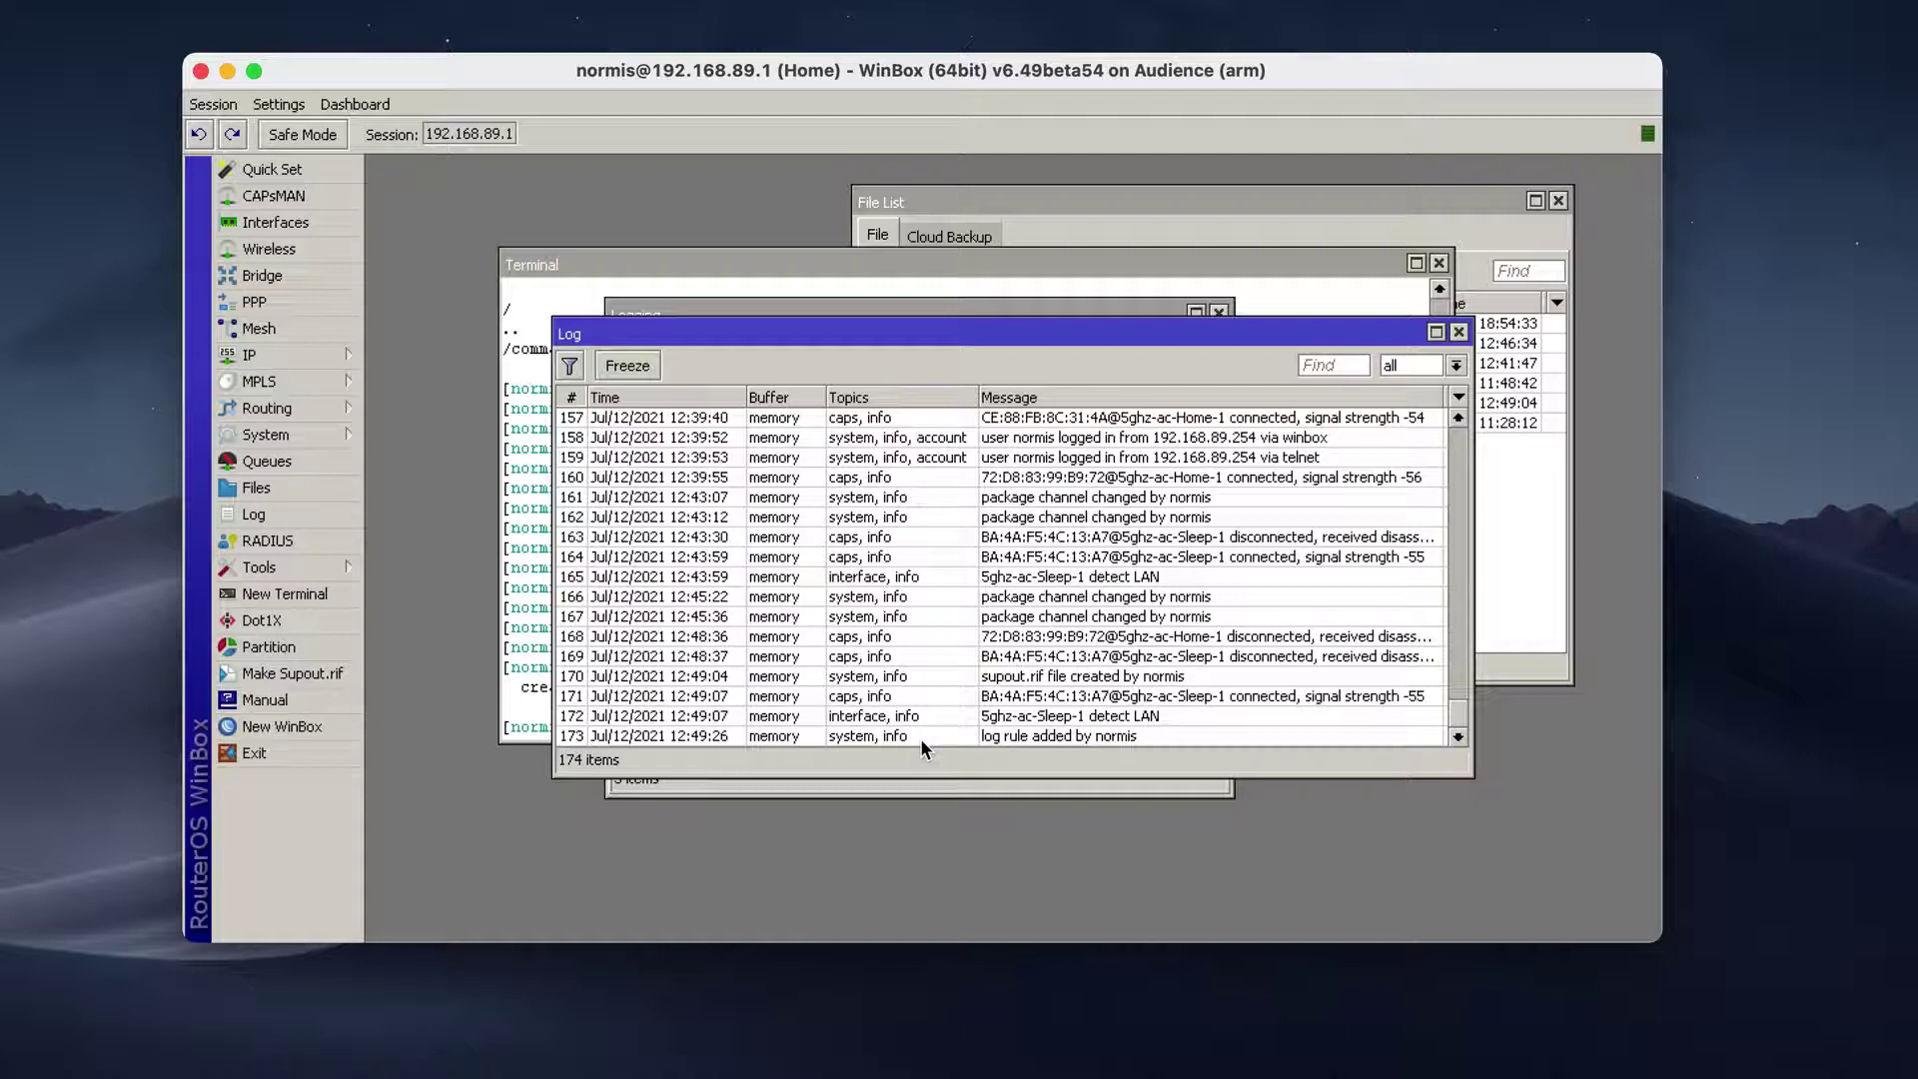
left_click(1459, 331)
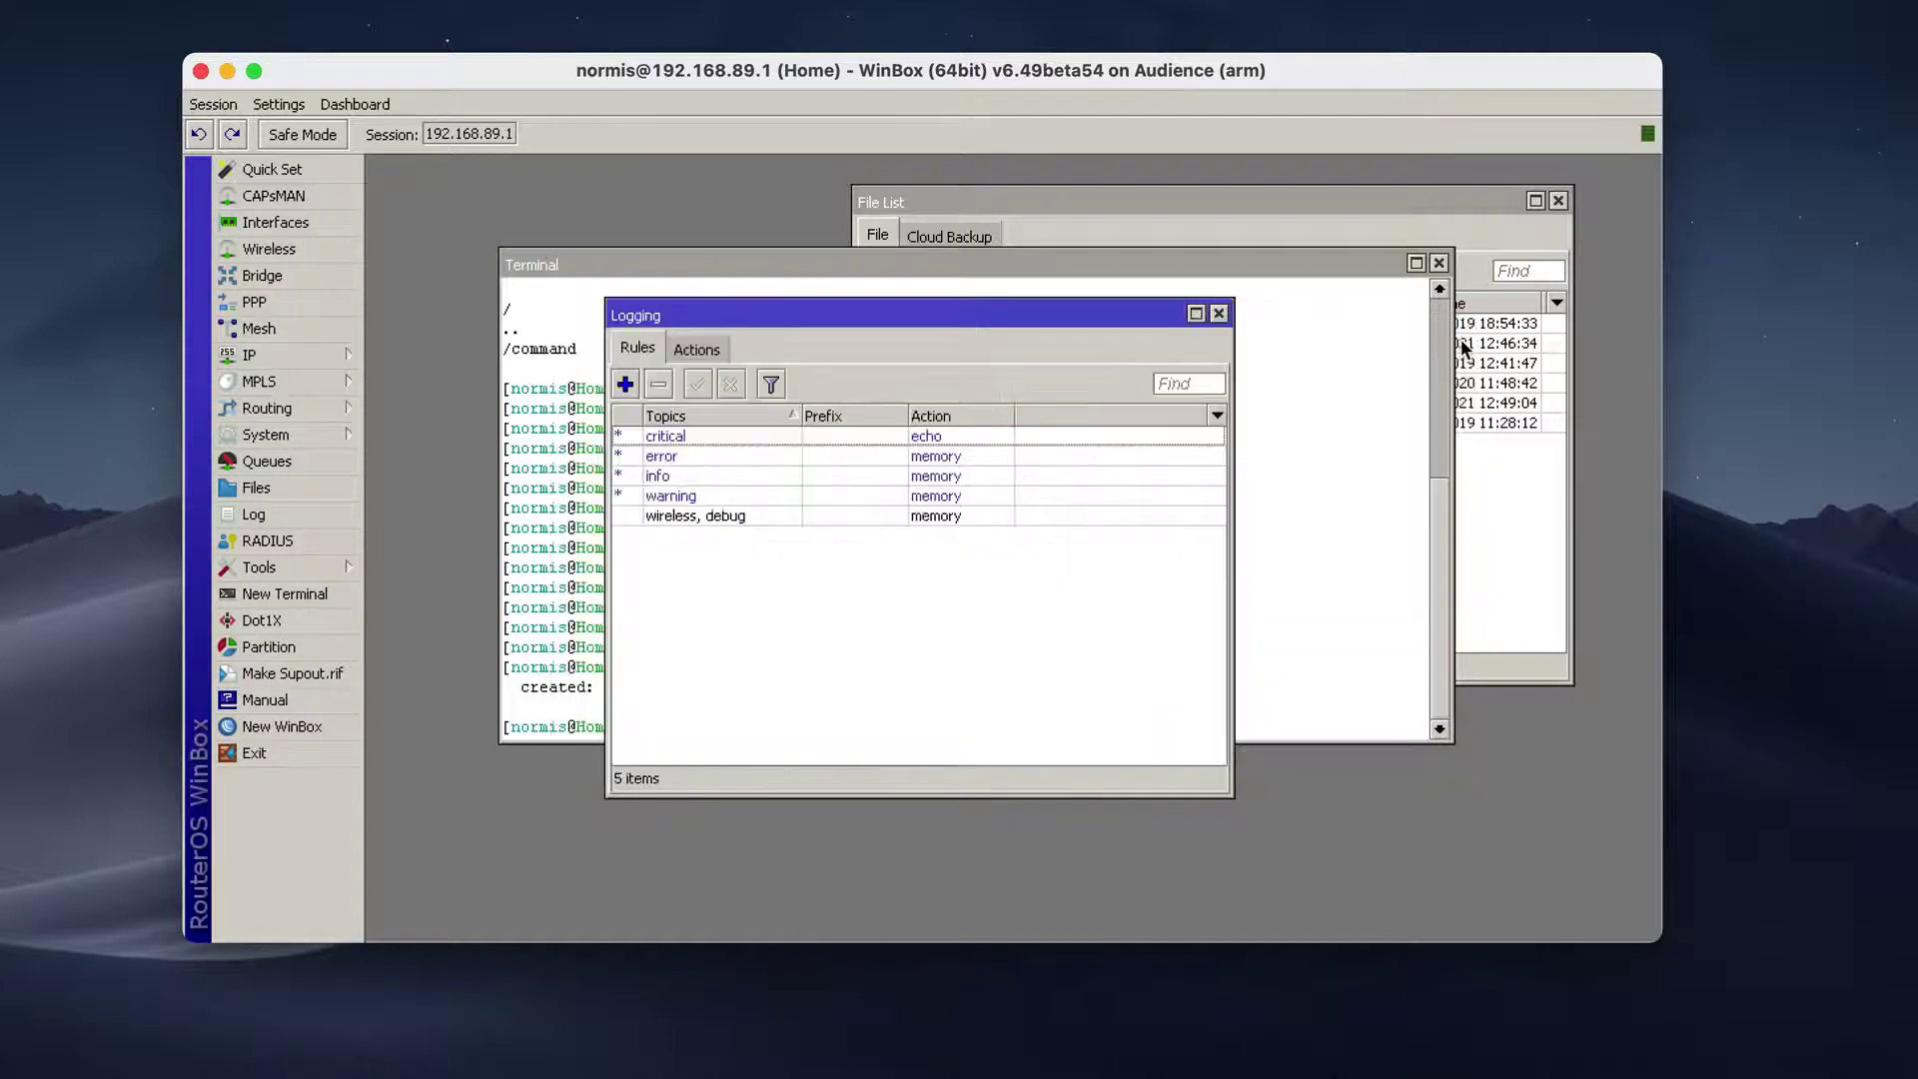
left_click(697, 522)
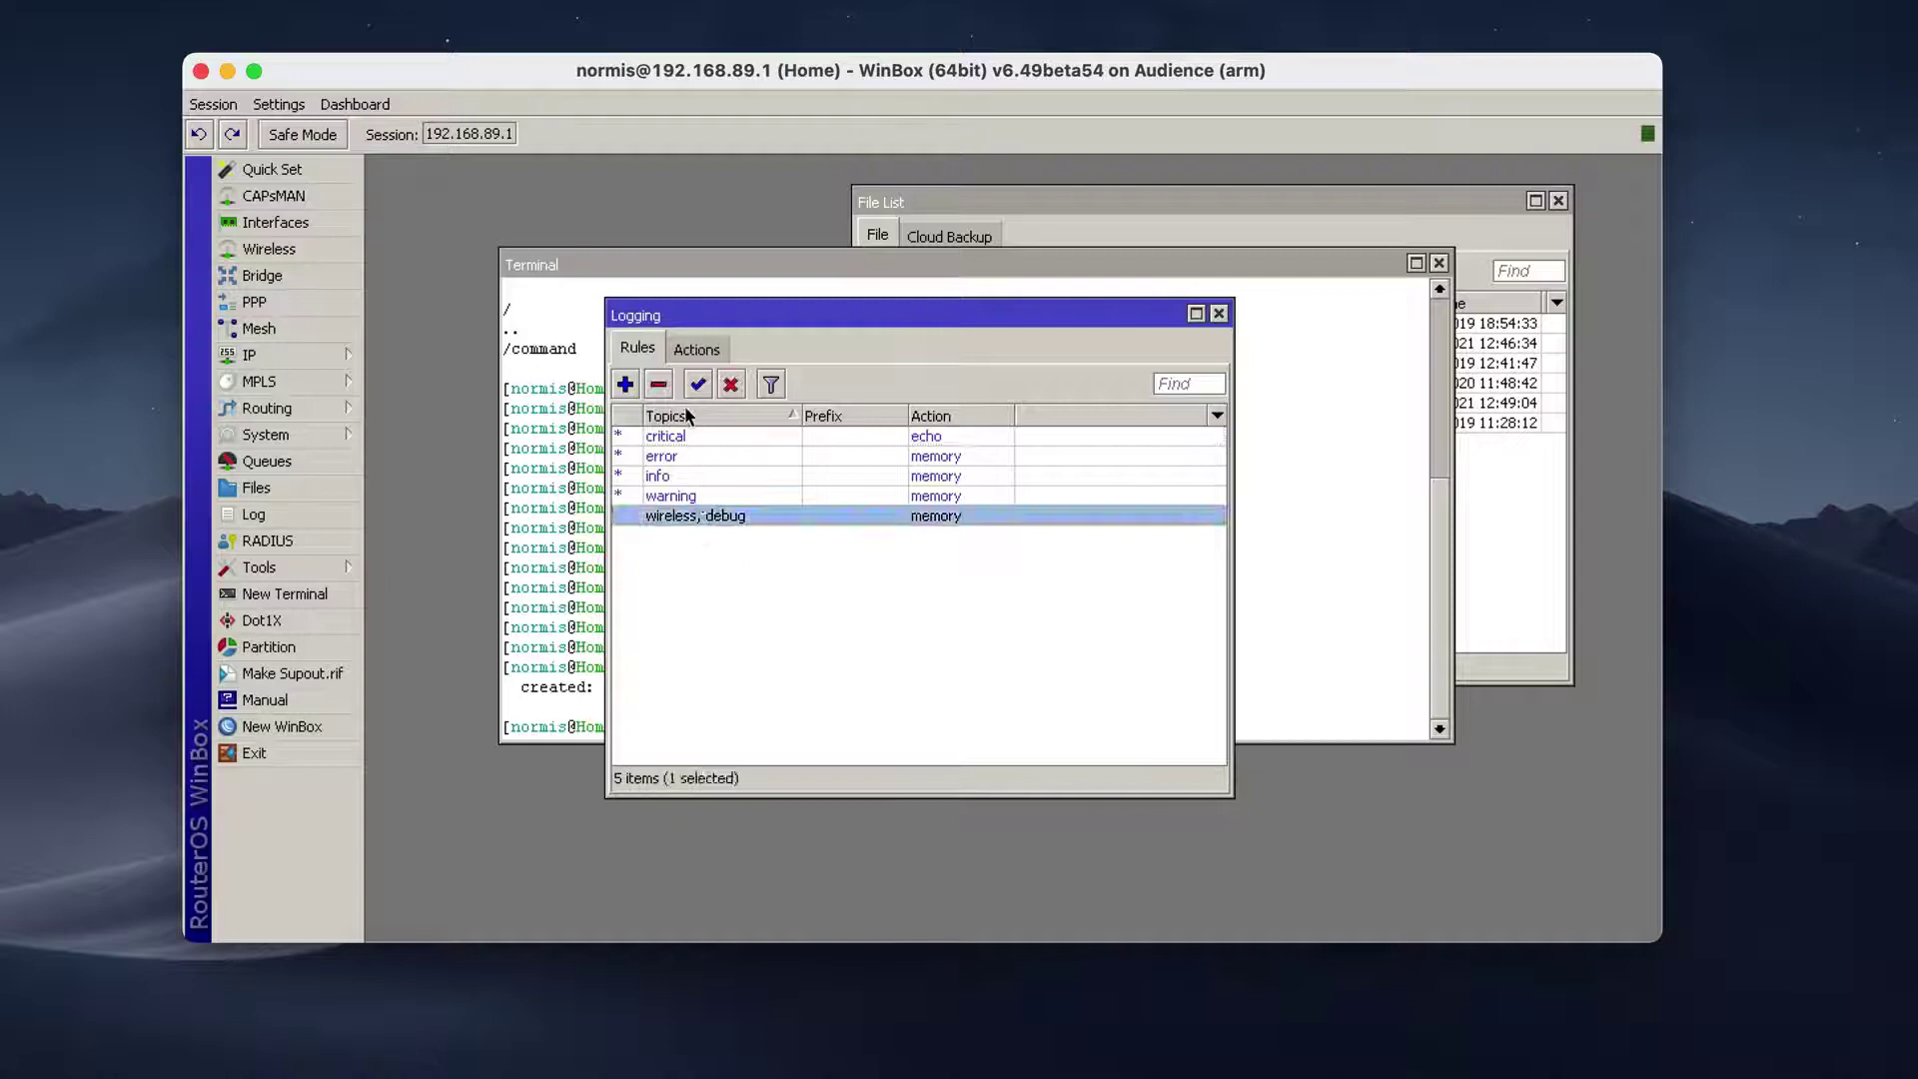
left_click(729, 699)
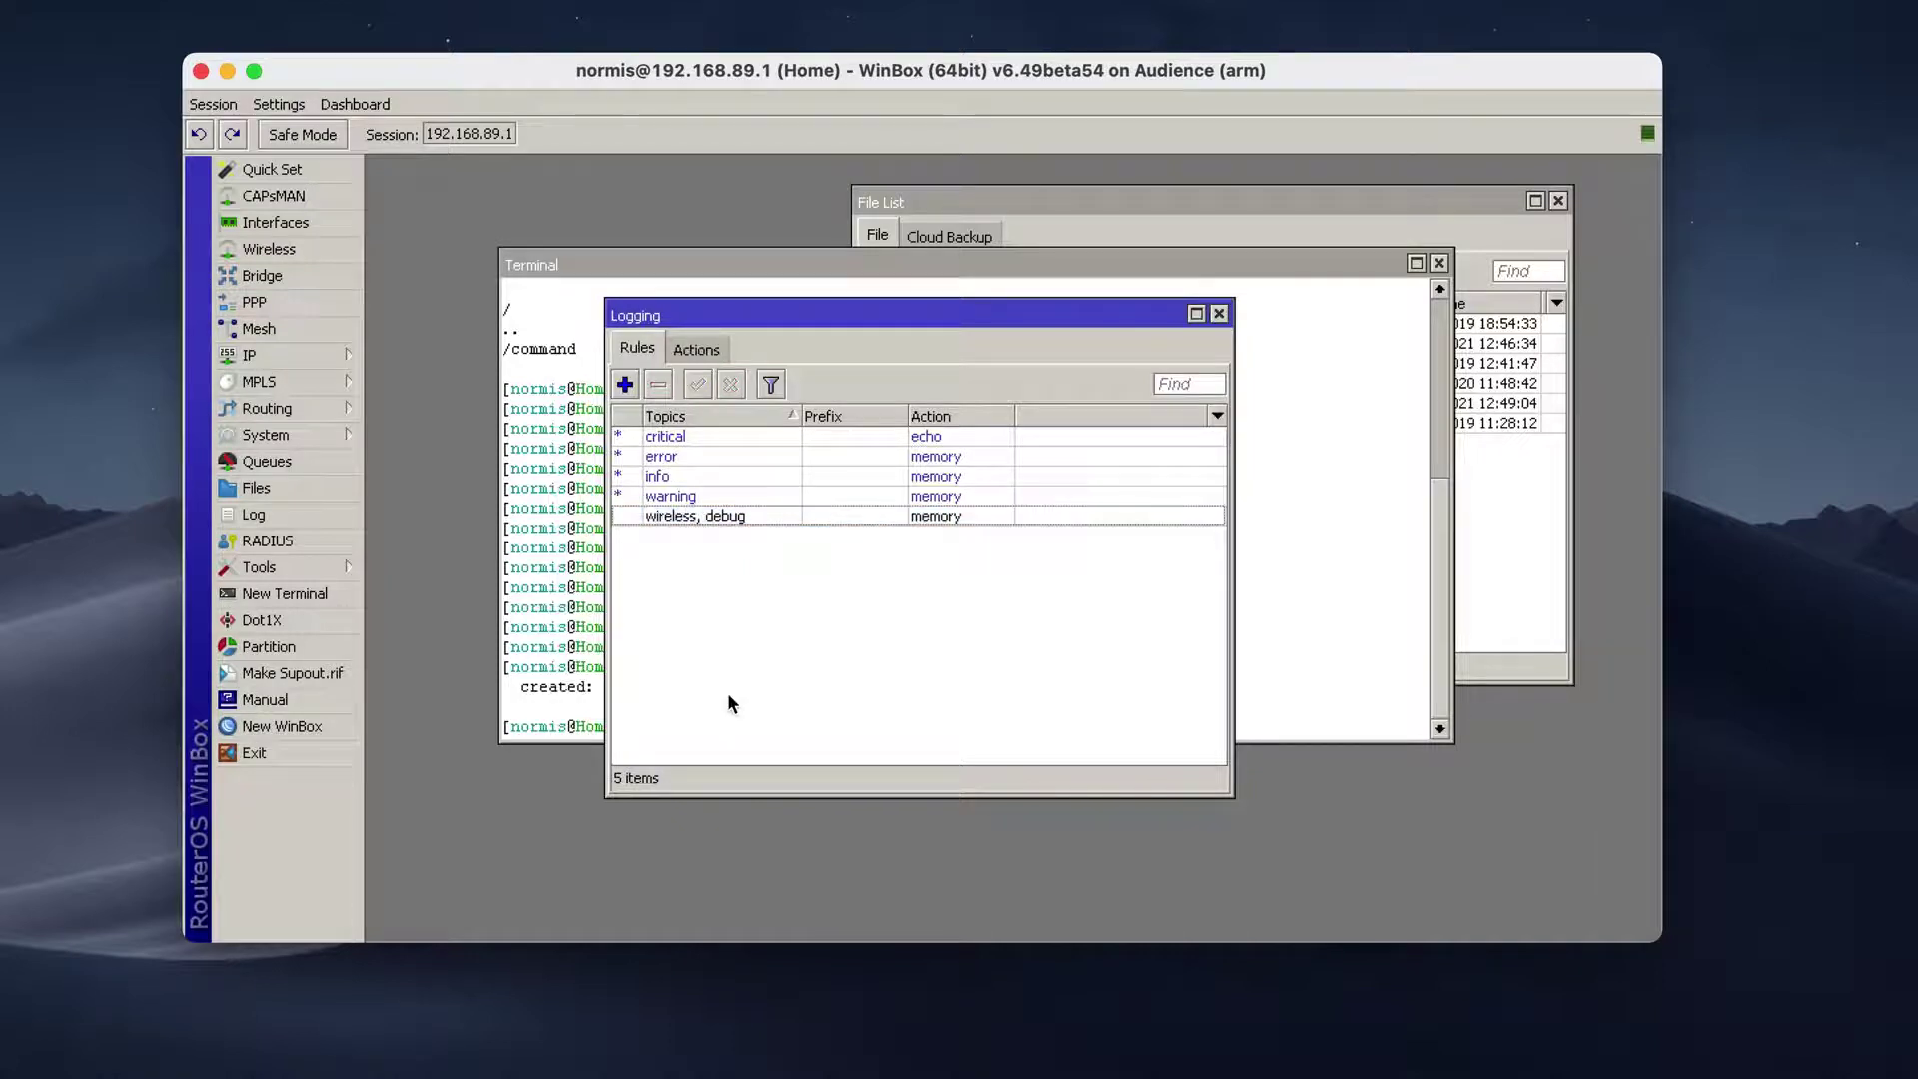
left_click(747, 519)
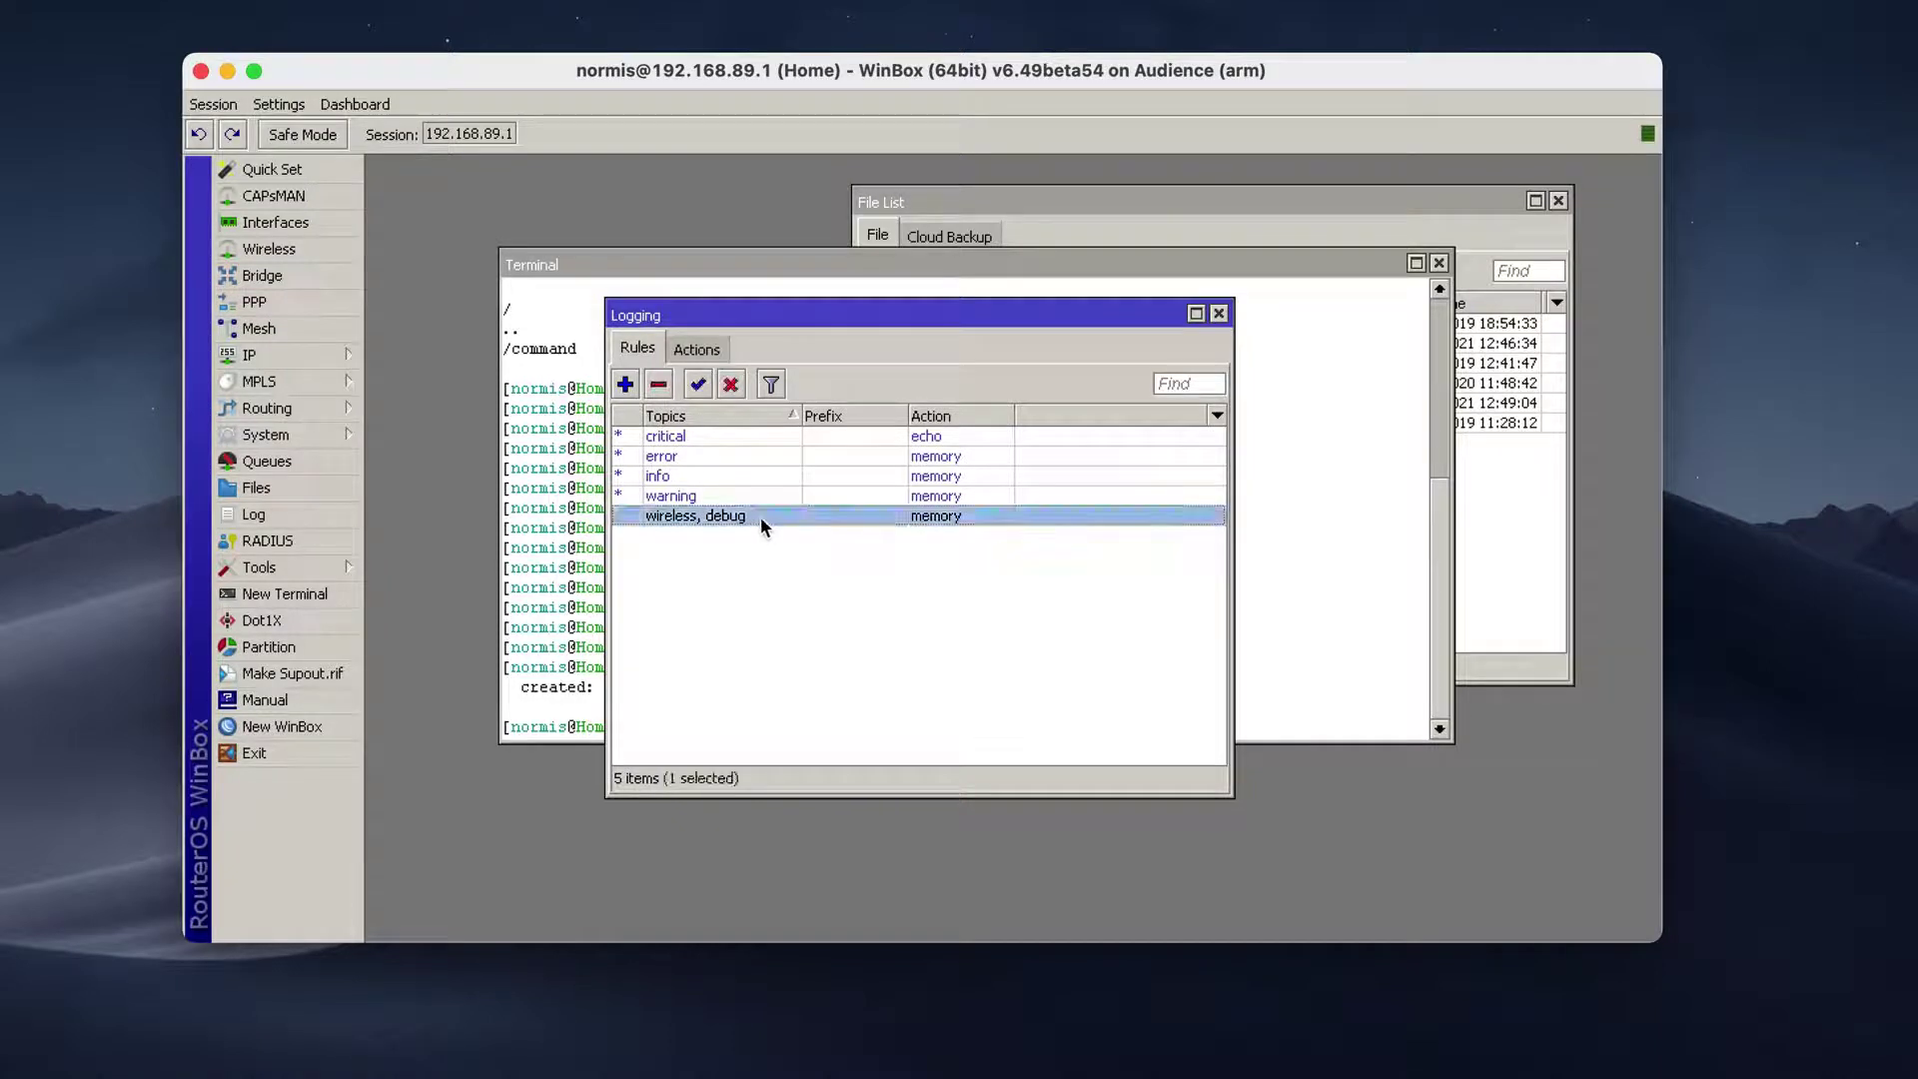
left_click(796, 599)
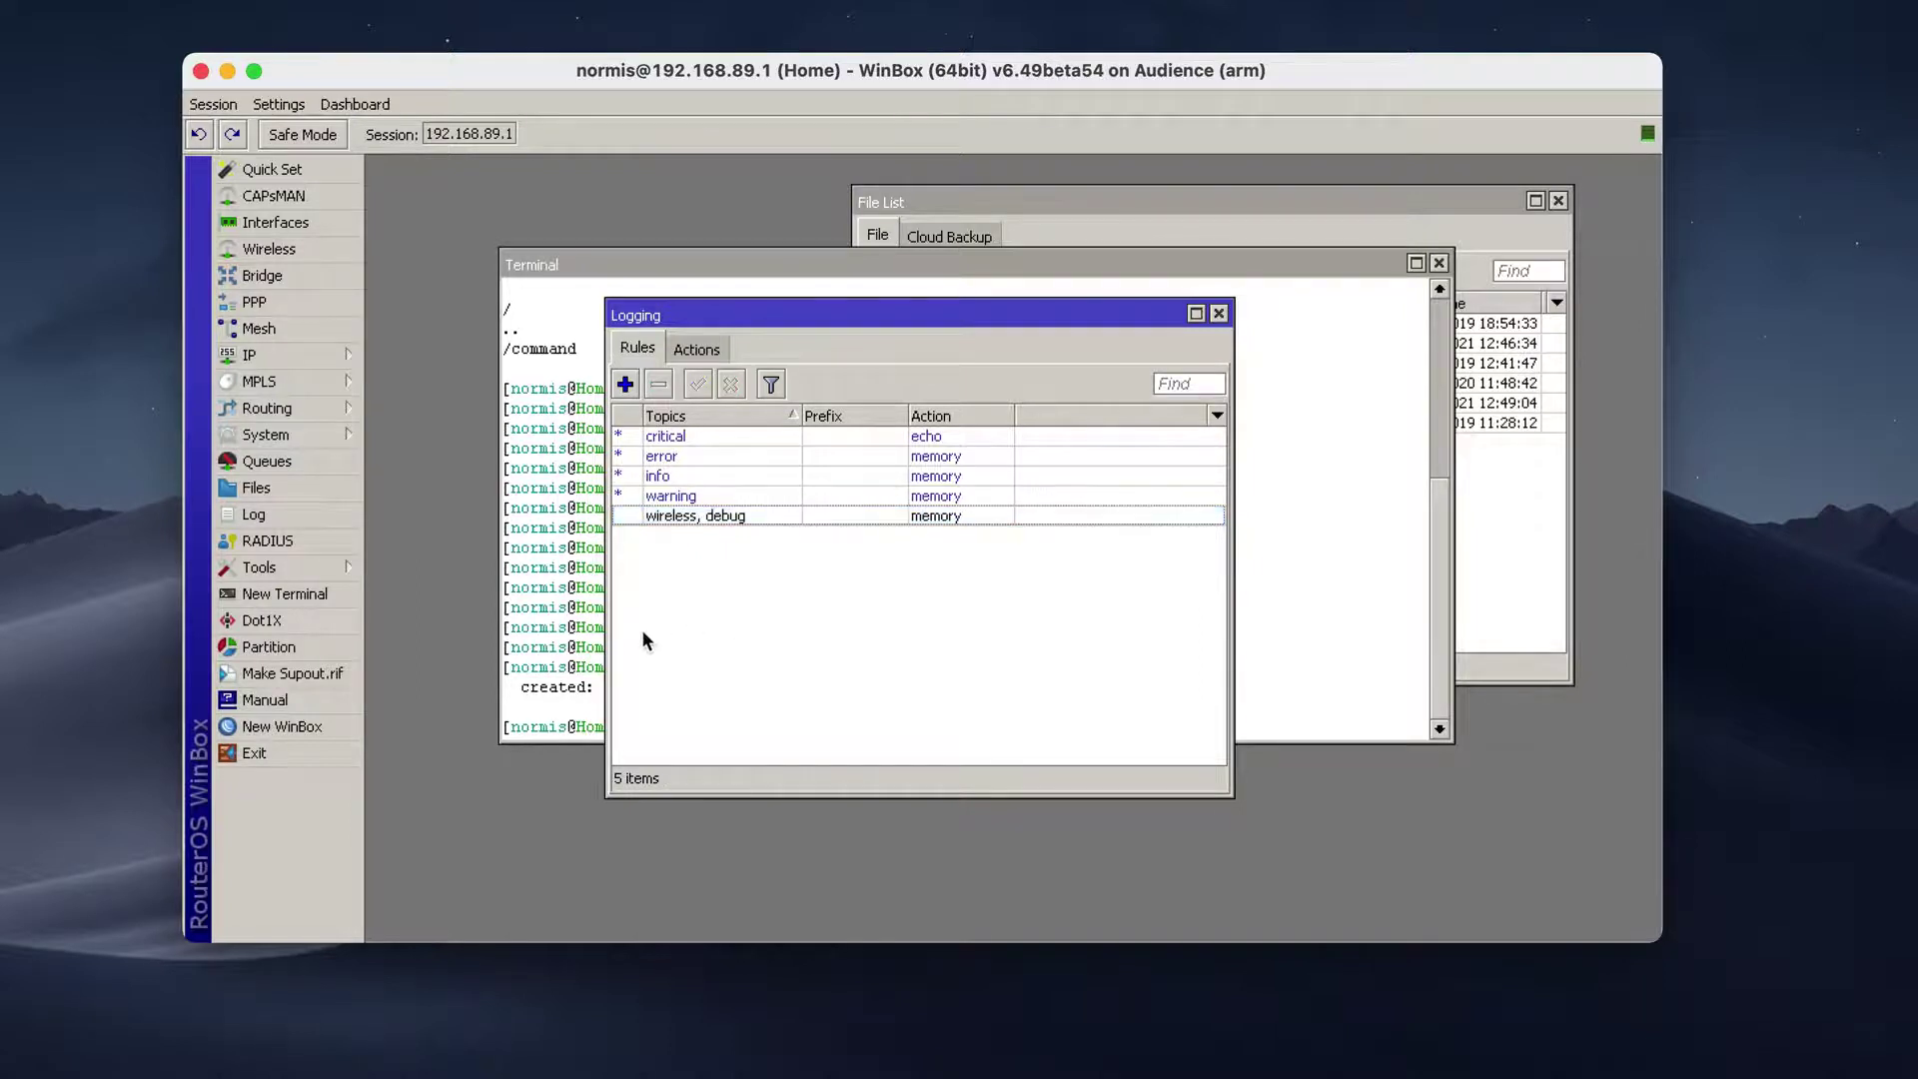
Step: Add a sixth logging rule with topics l2tp and debug, action memory
double_click(745, 518)
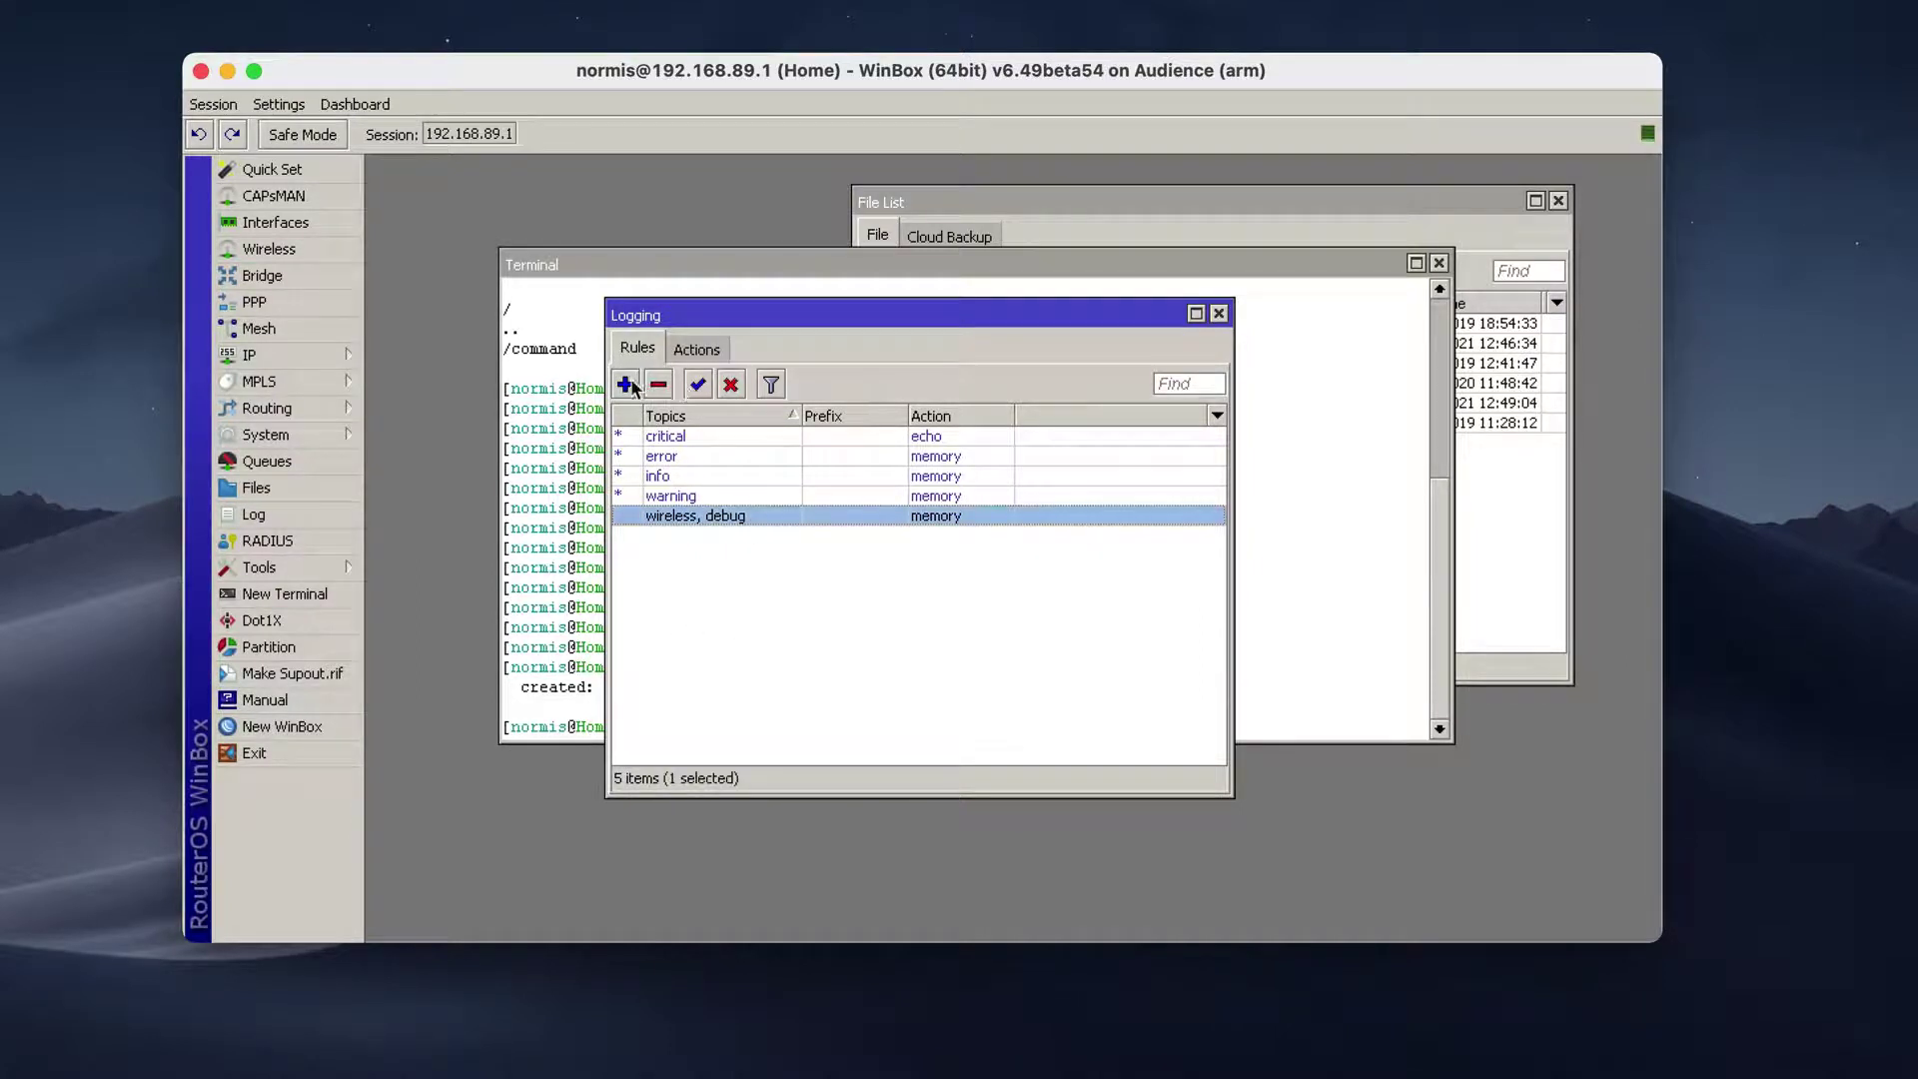
left_click(1090, 460)
left_click(1065, 454)
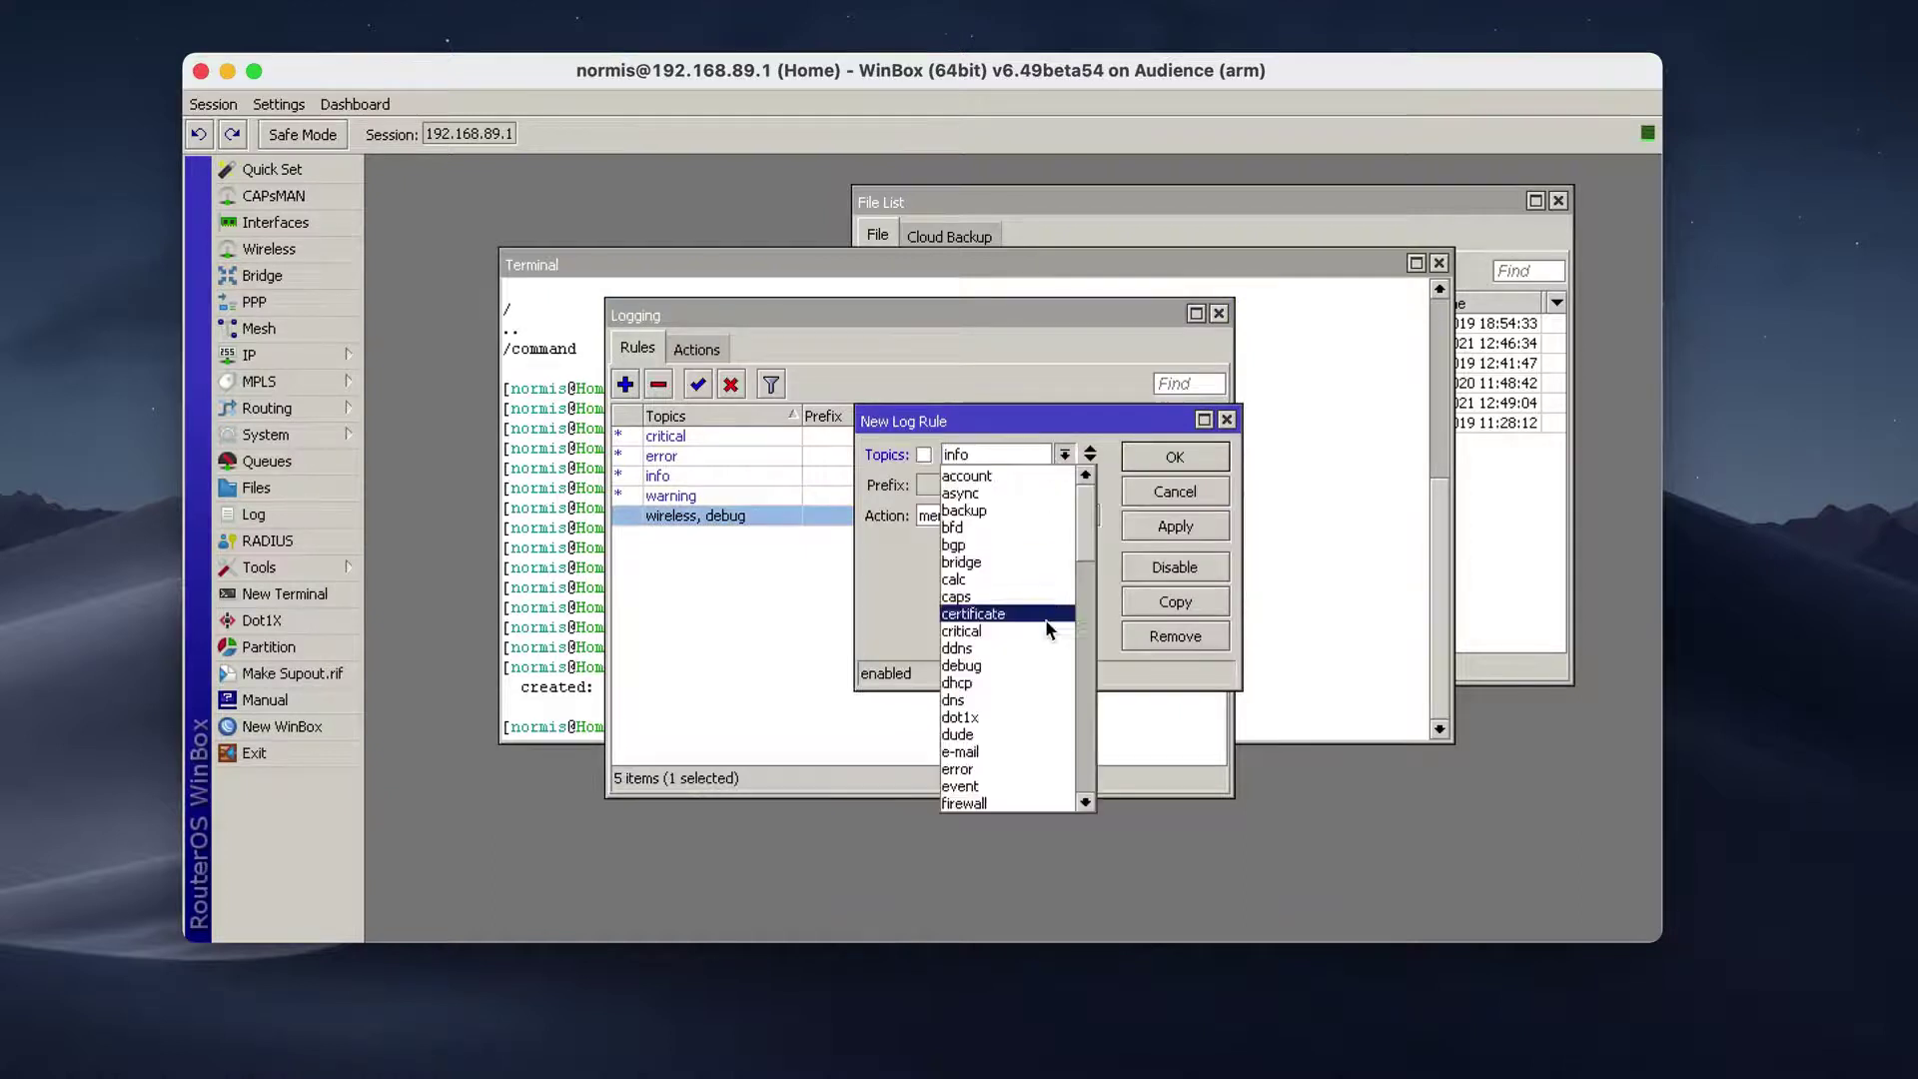
scroll(1044, 529, "down", 15)
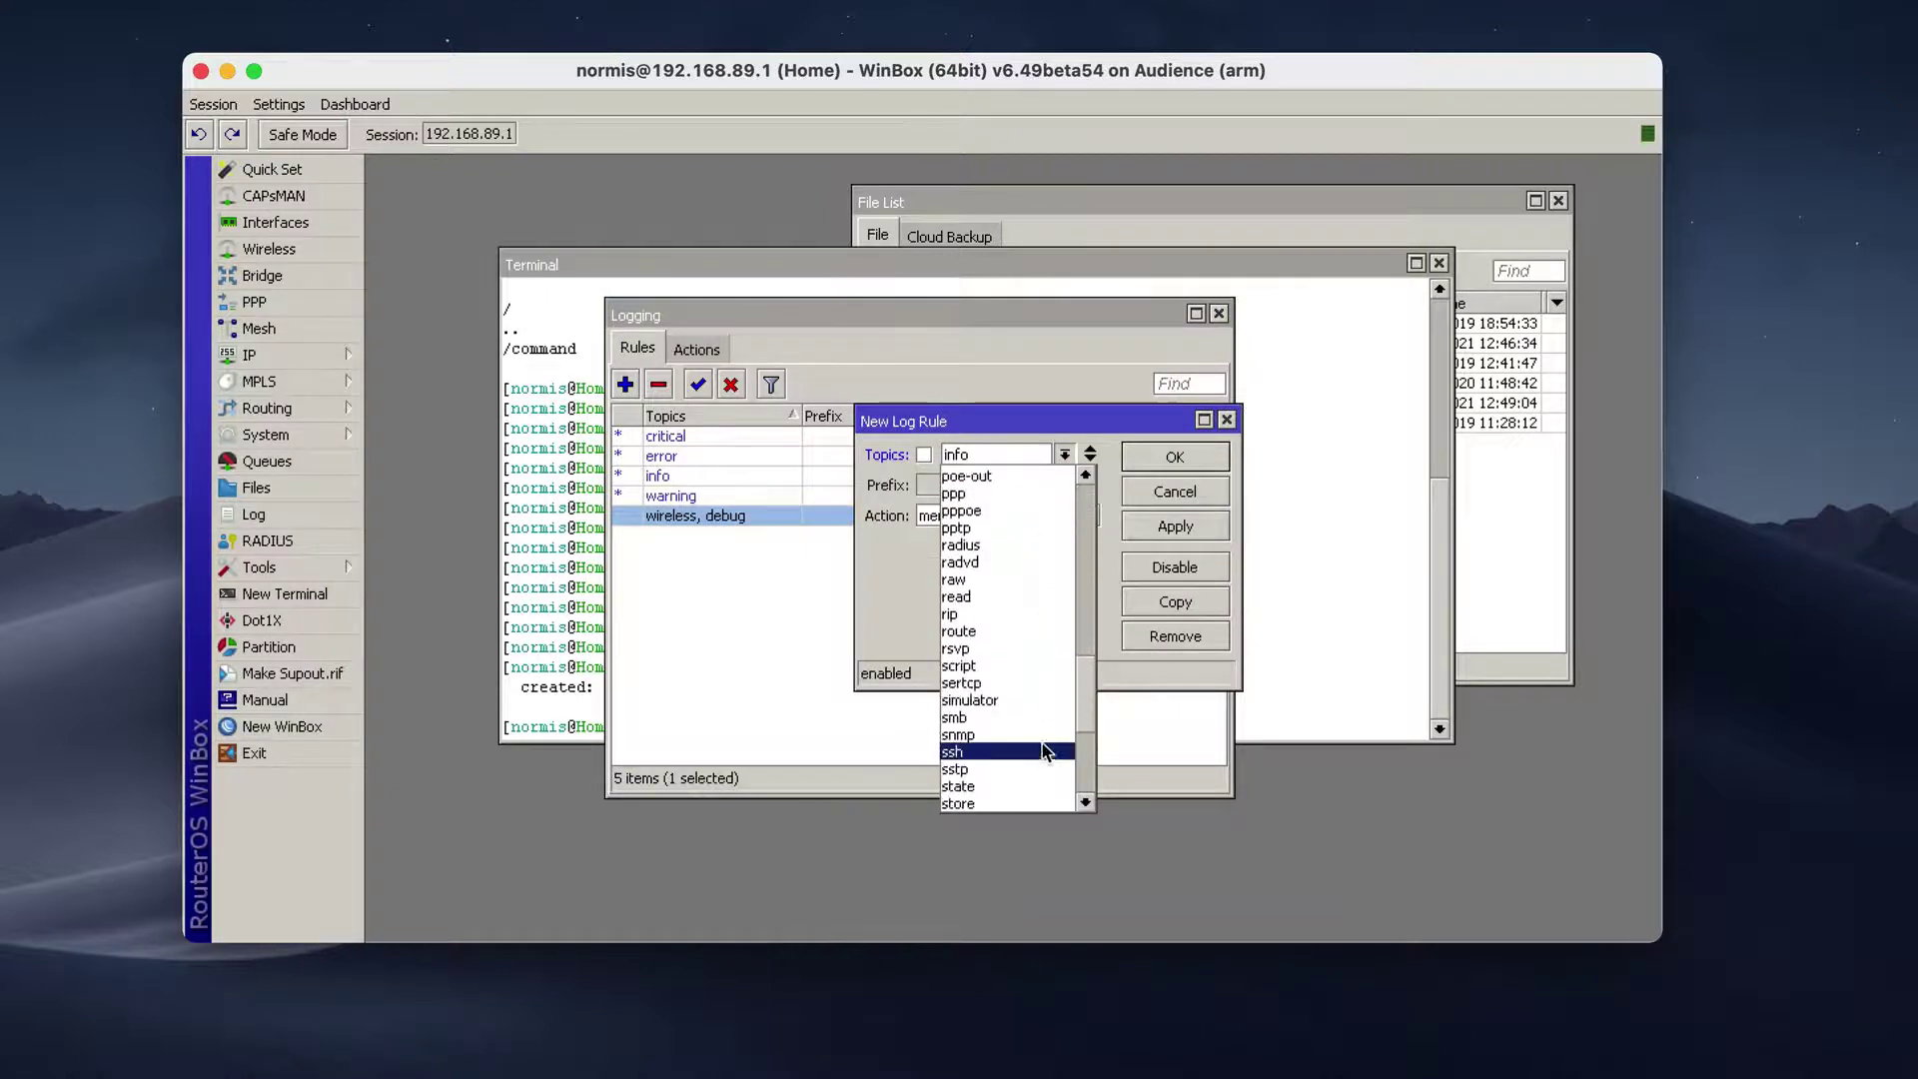
scroll(1041, 740, "up", 5)
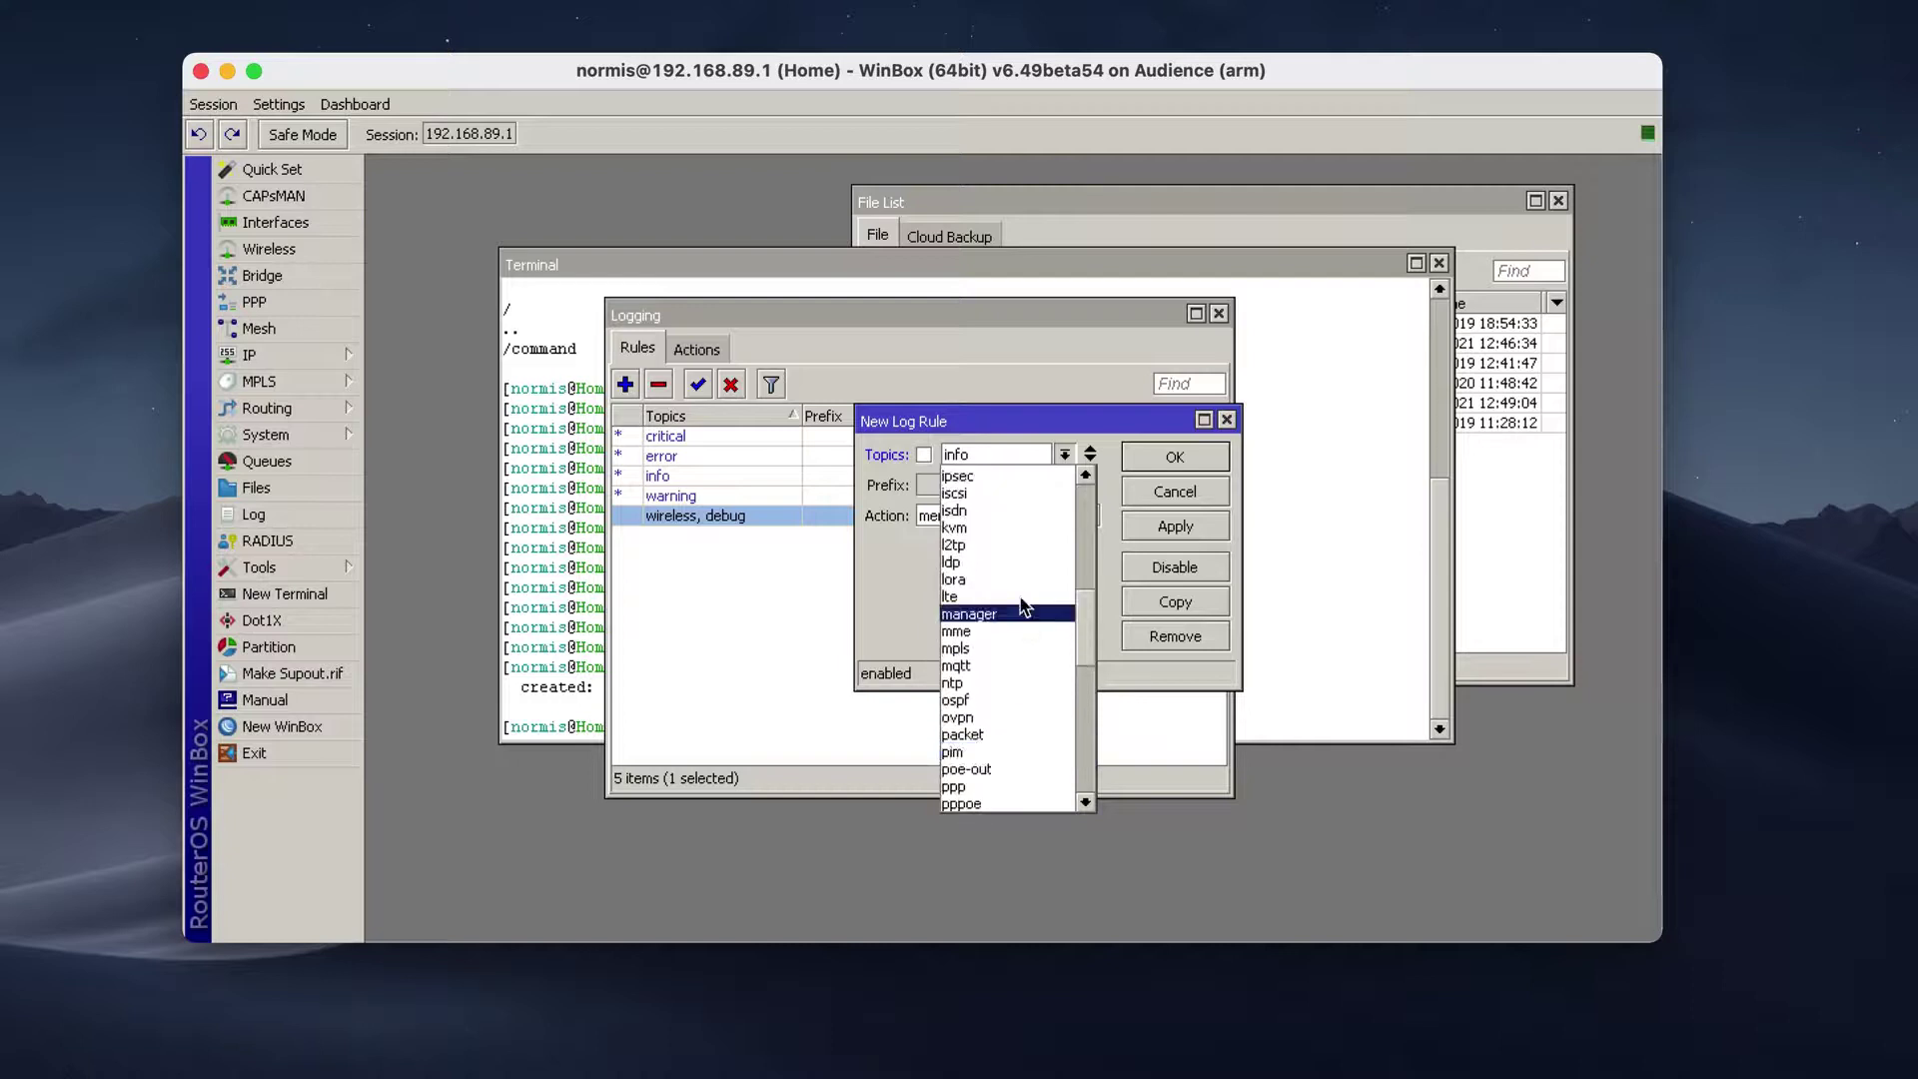
left_click(1010, 546)
left_click(1090, 461)
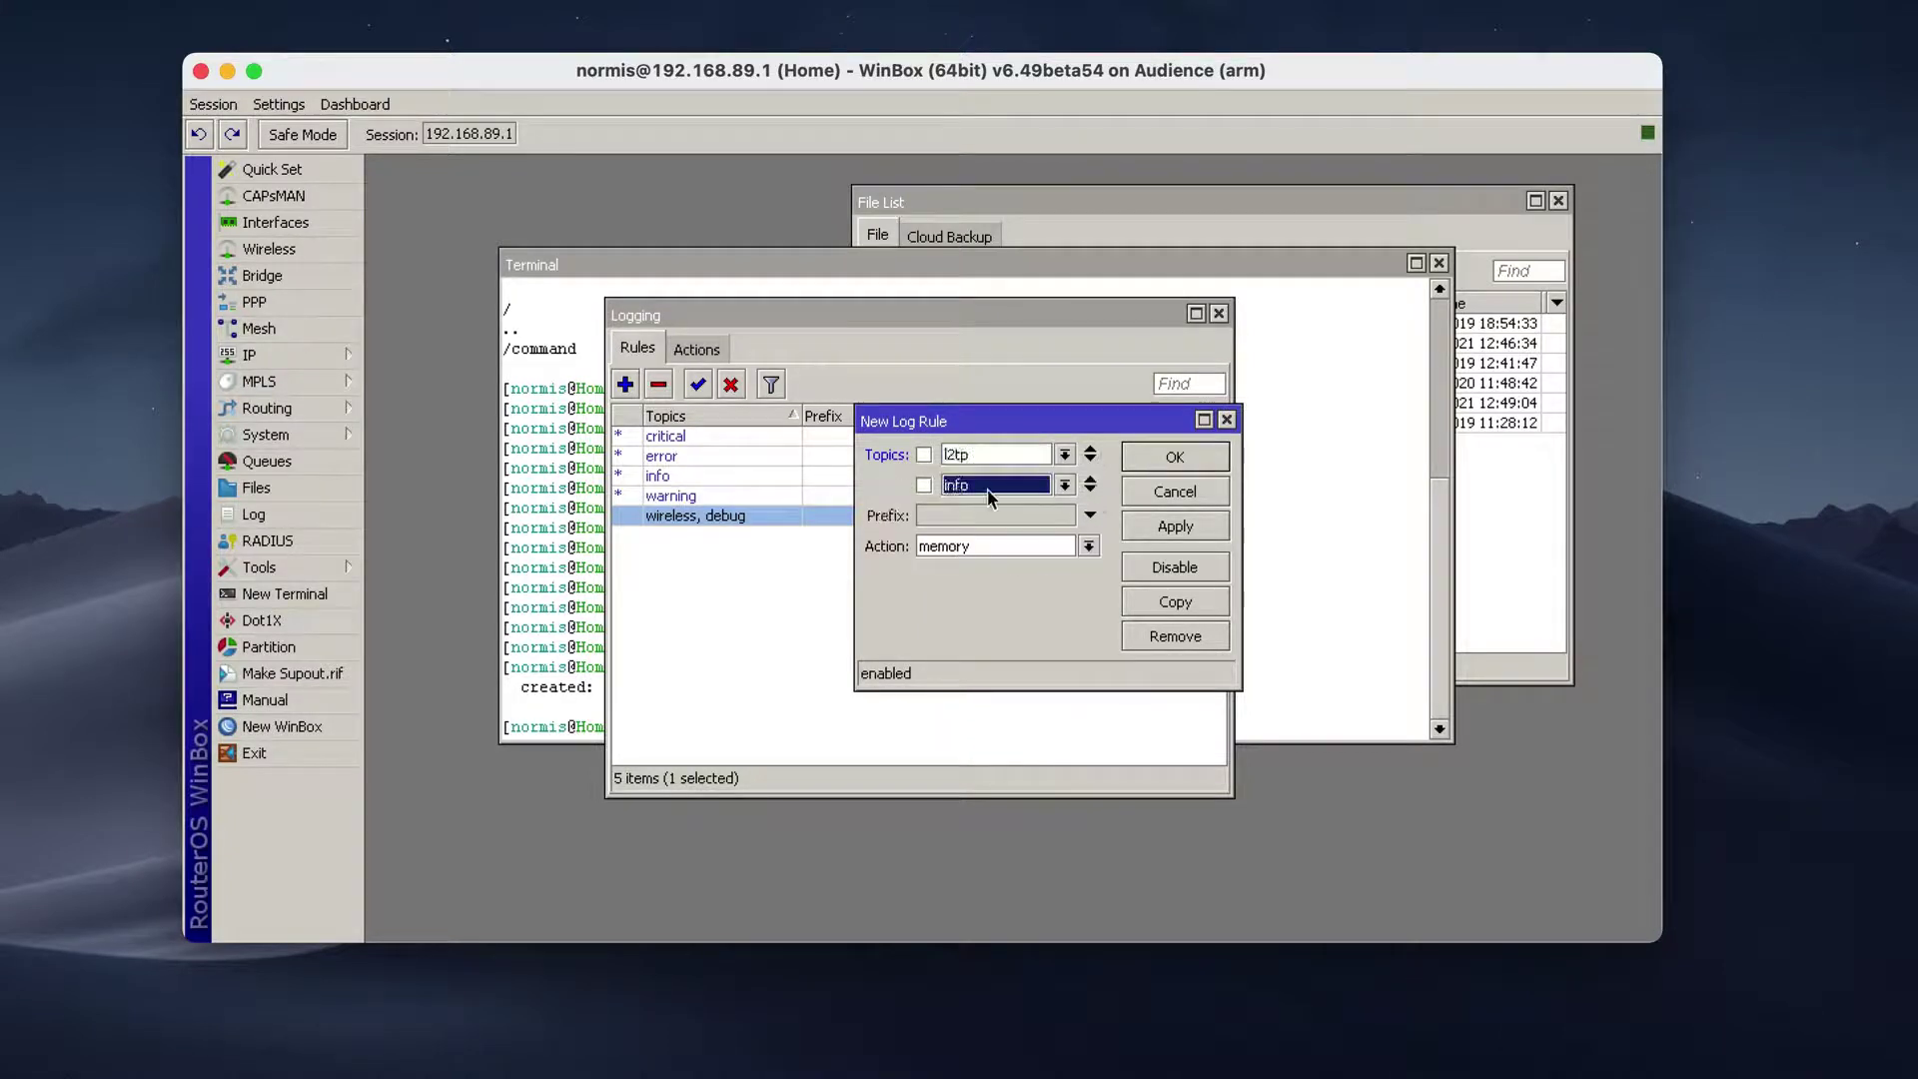
left_click(989, 486)
left_click(986, 697)
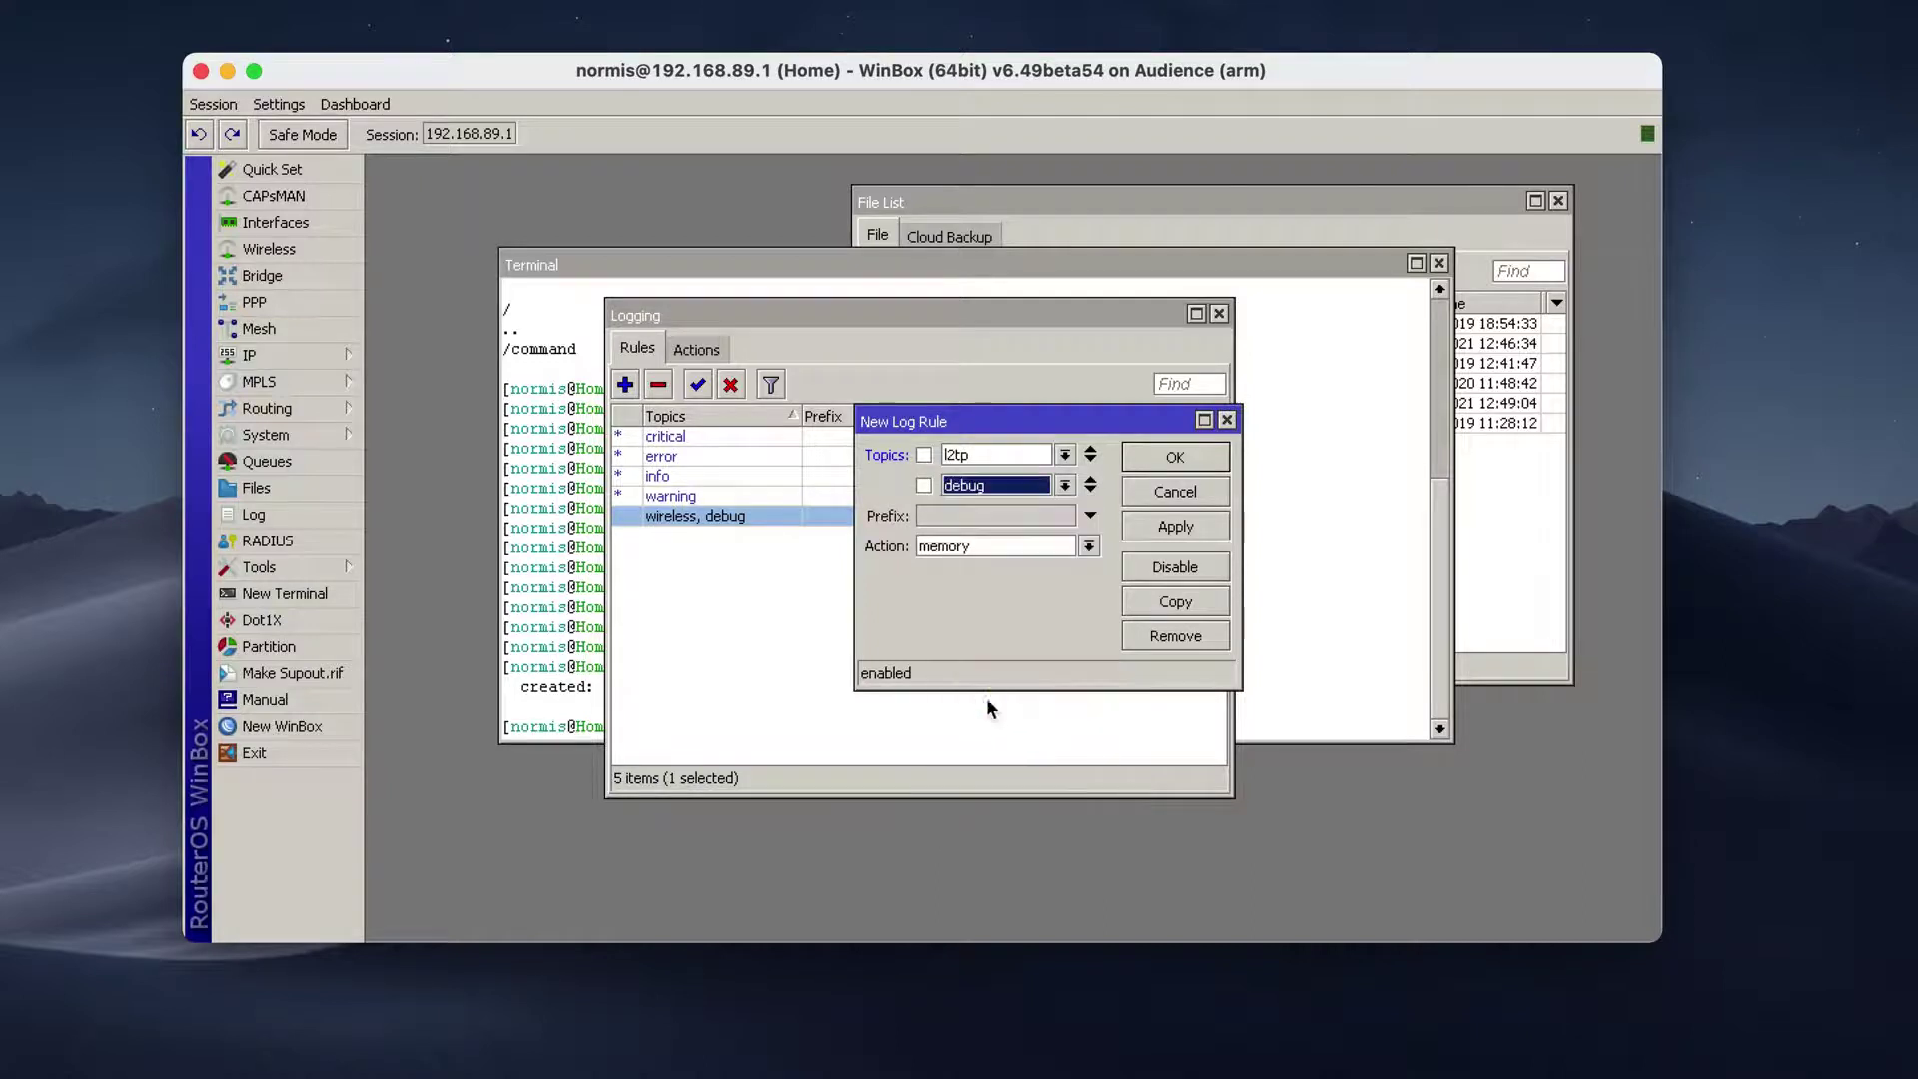
left_click(1177, 458)
left_click(869, 637)
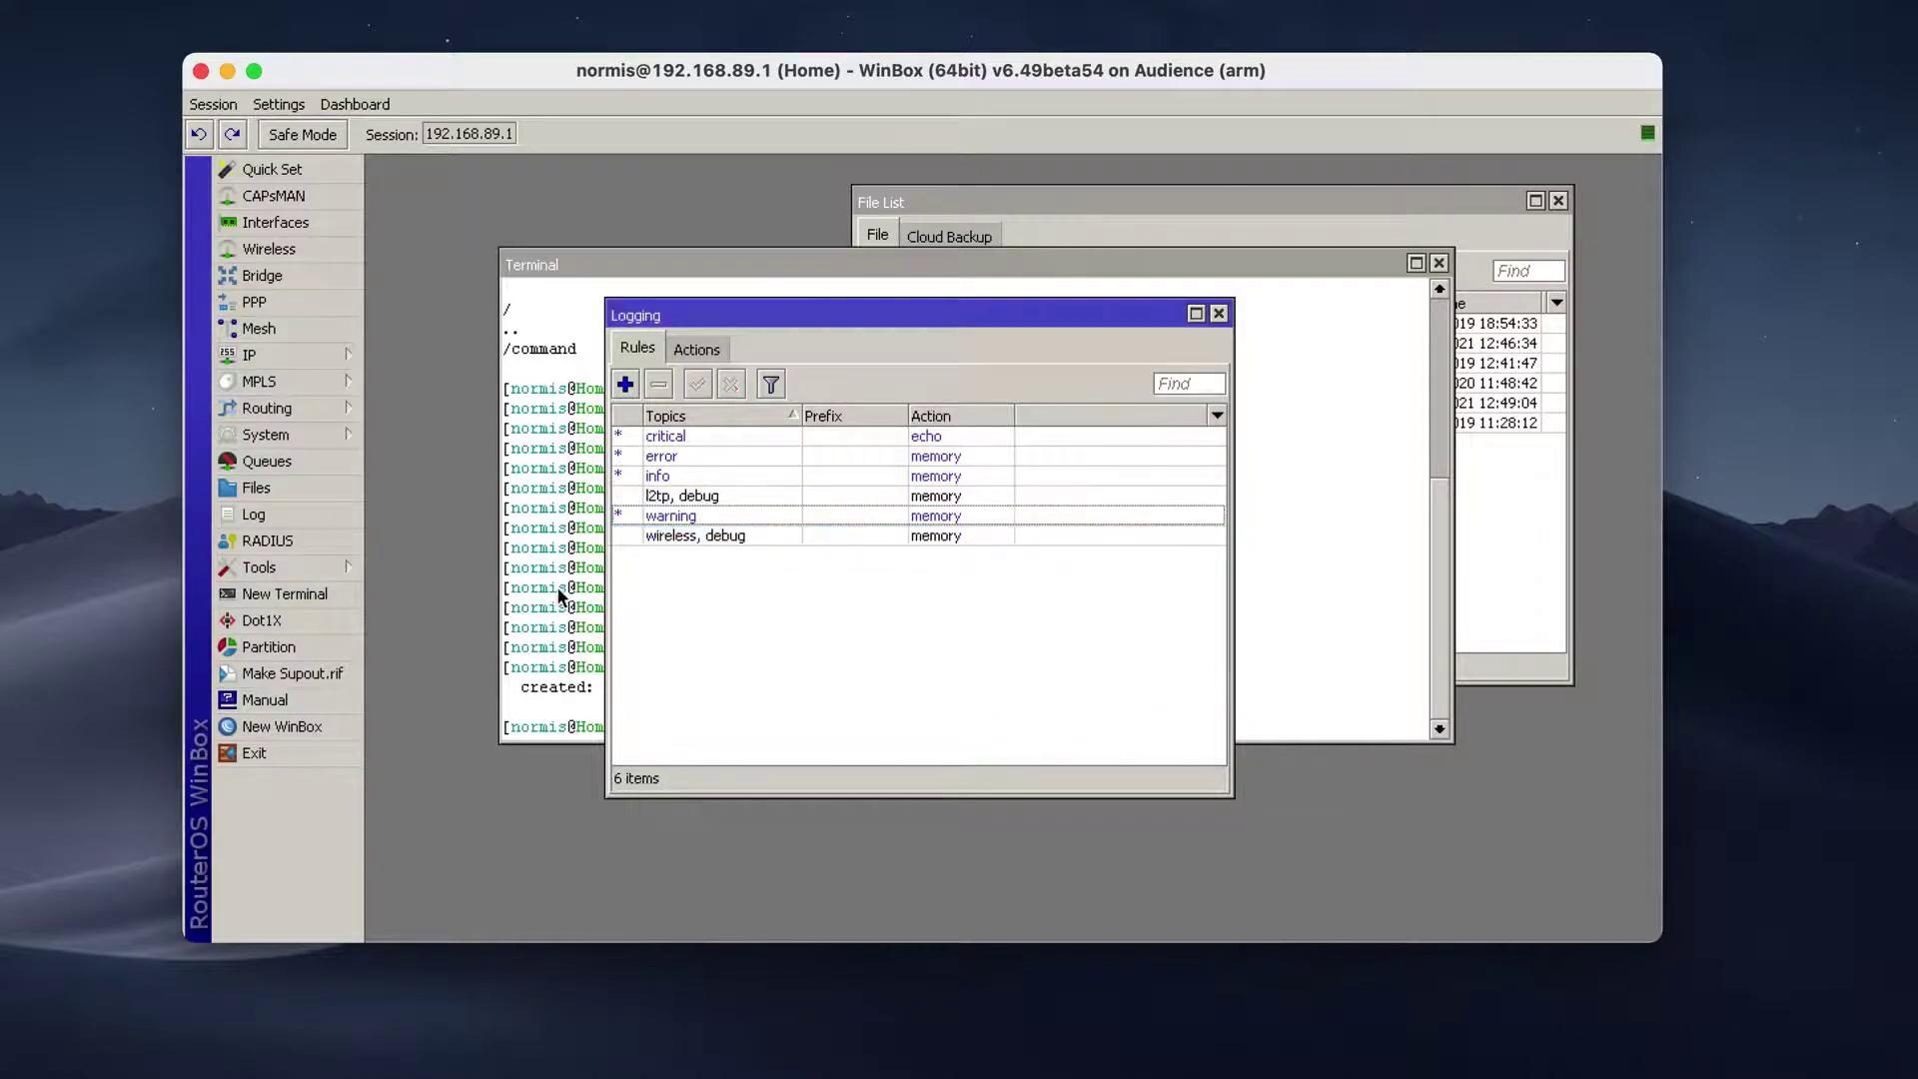
Step: Stop supout generation in the Make Supout.rif dialog and rerun system sup-output in the terminal
left_click(239, 675)
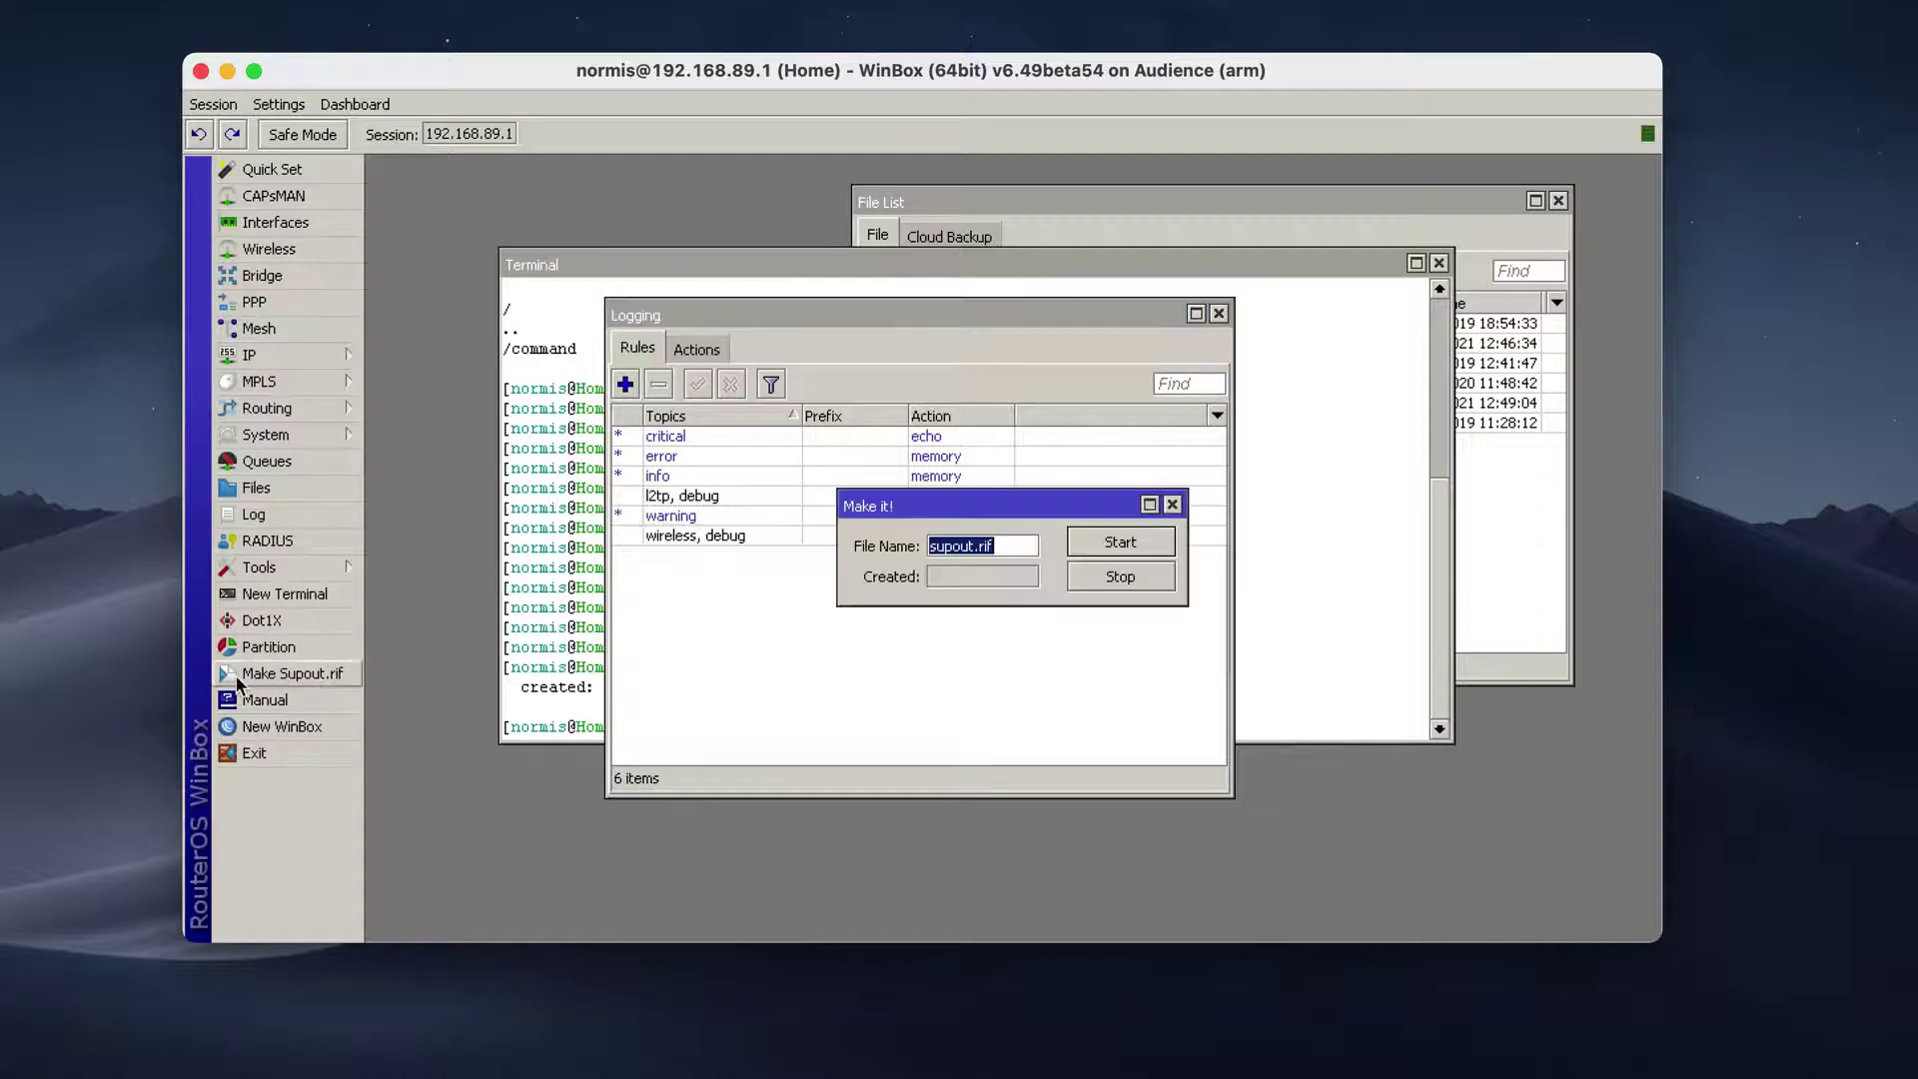
left_click(1104, 577)
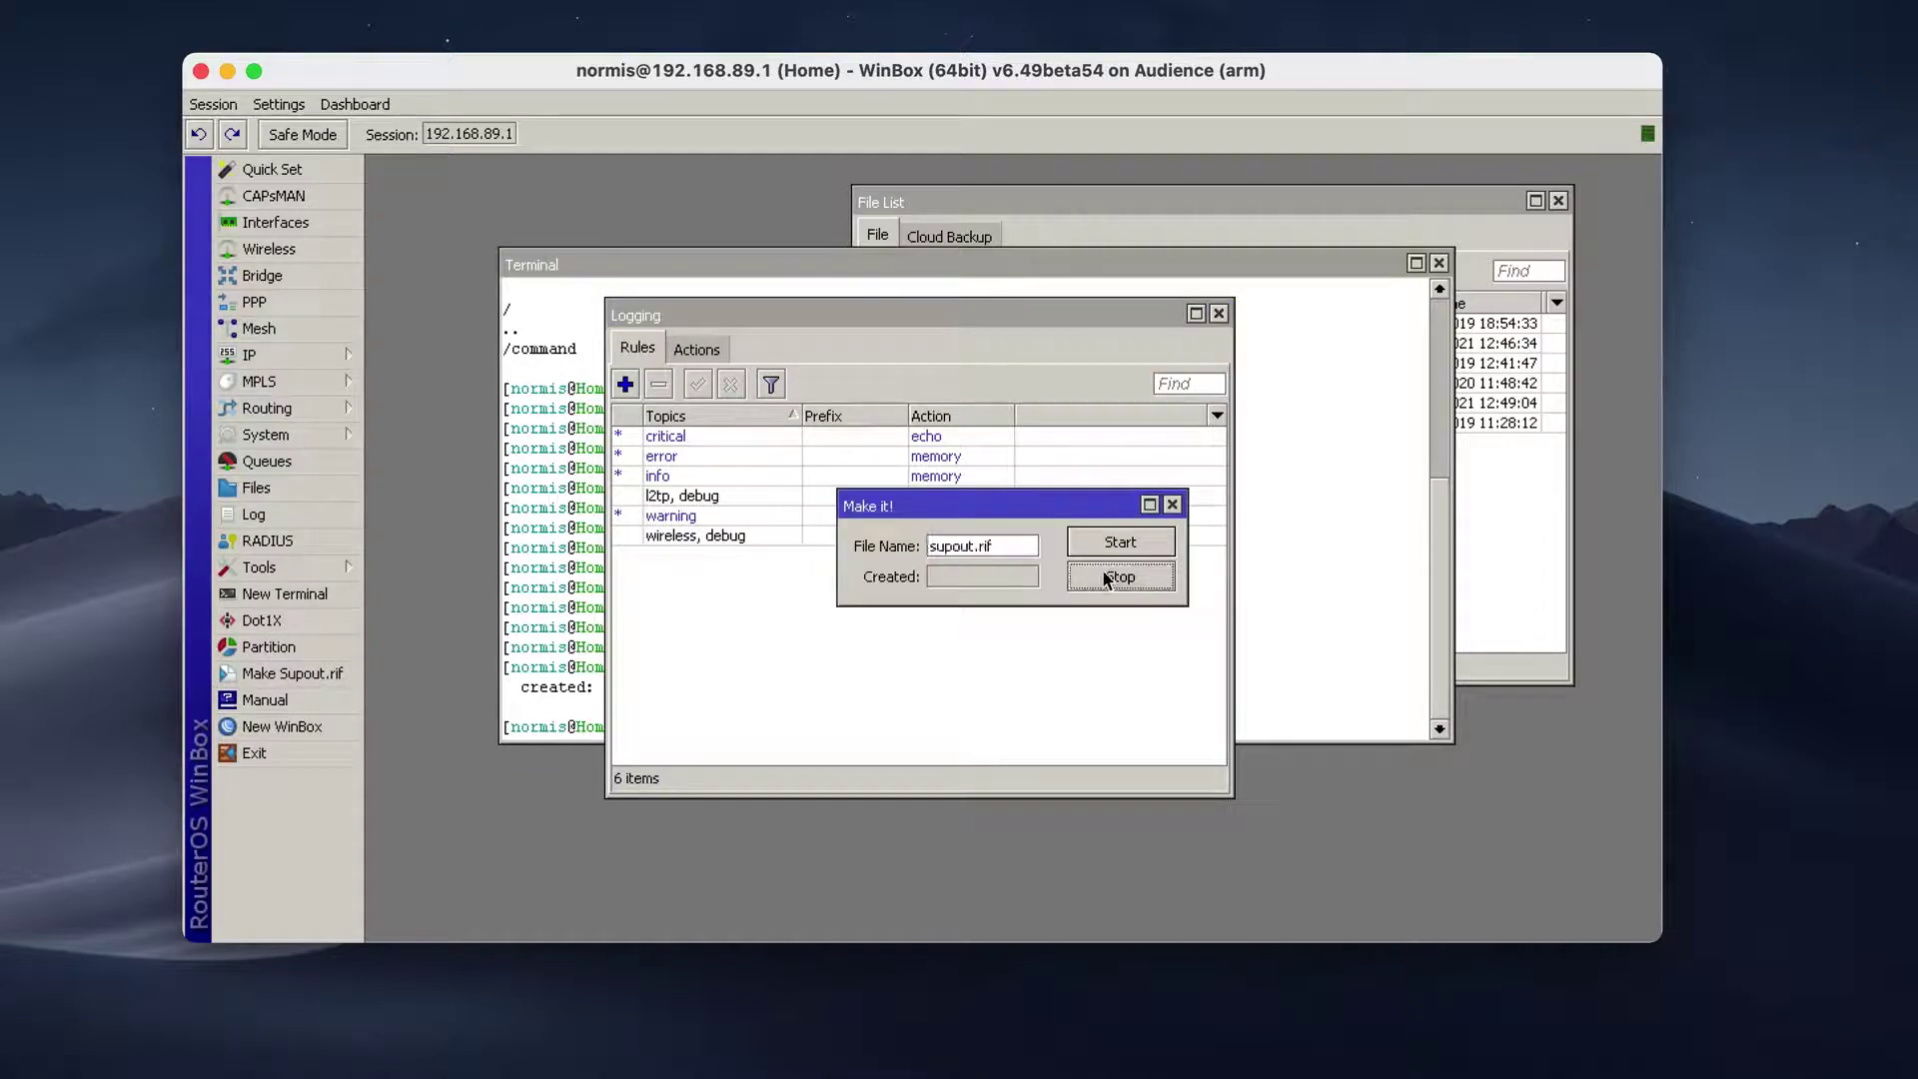
left_click(1171, 505)
left_click(583, 525)
key("Up")
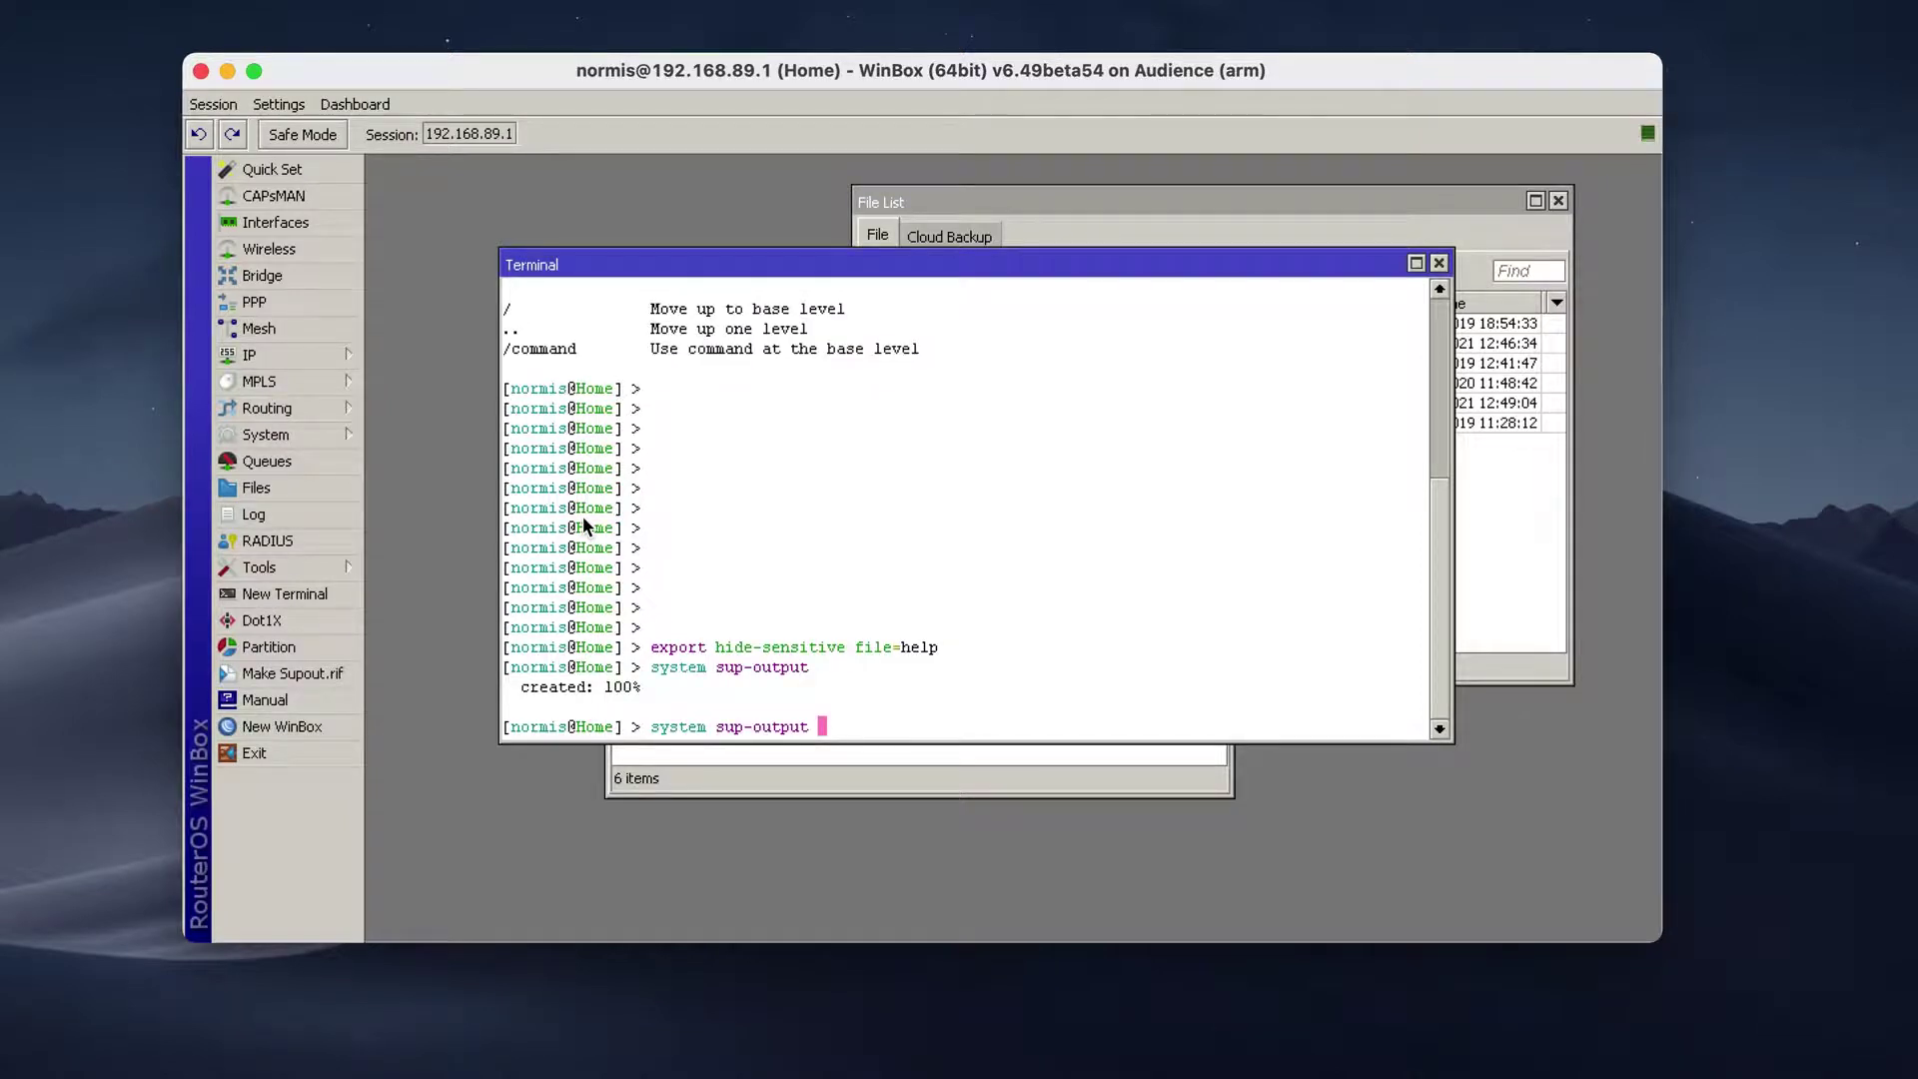
key("Return")
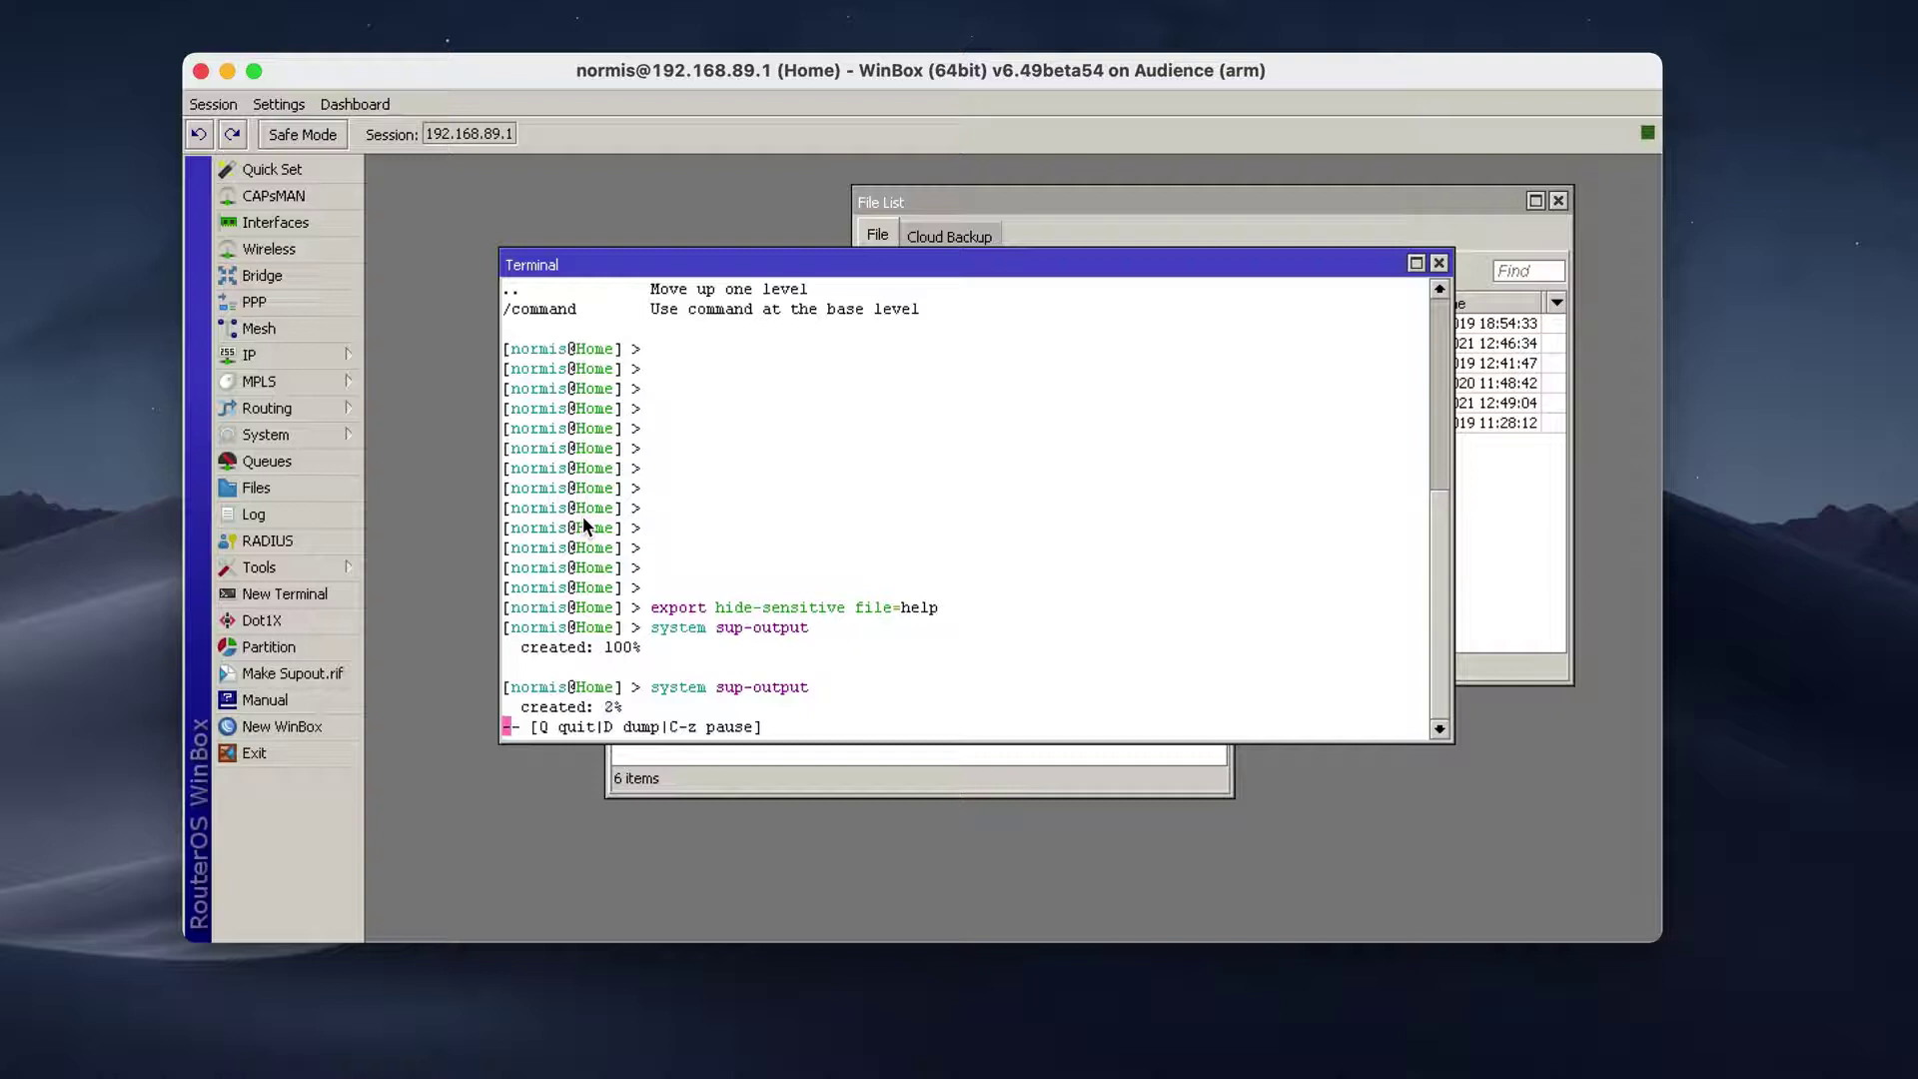
Step: Download supout.rif from the File List, then close the list and quit the progress display
left_click(1086, 206)
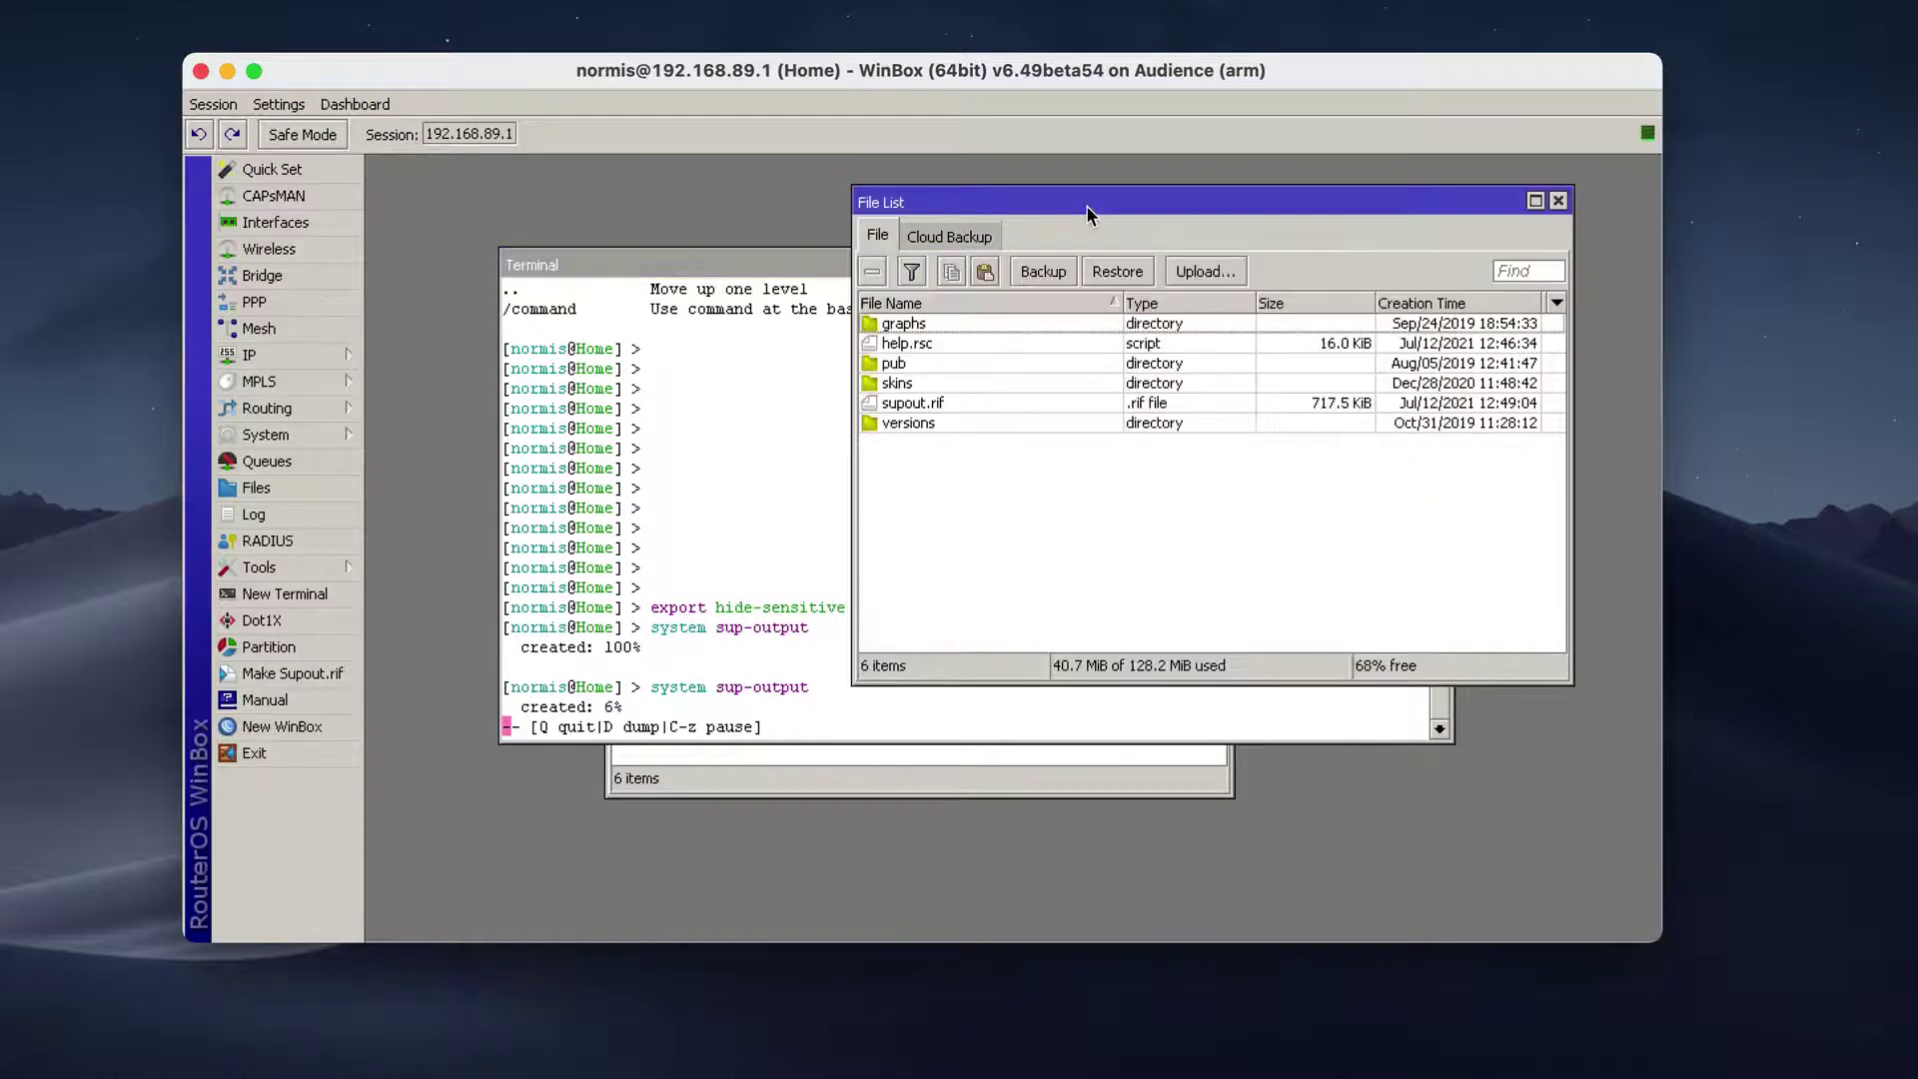
left_click(965, 403)
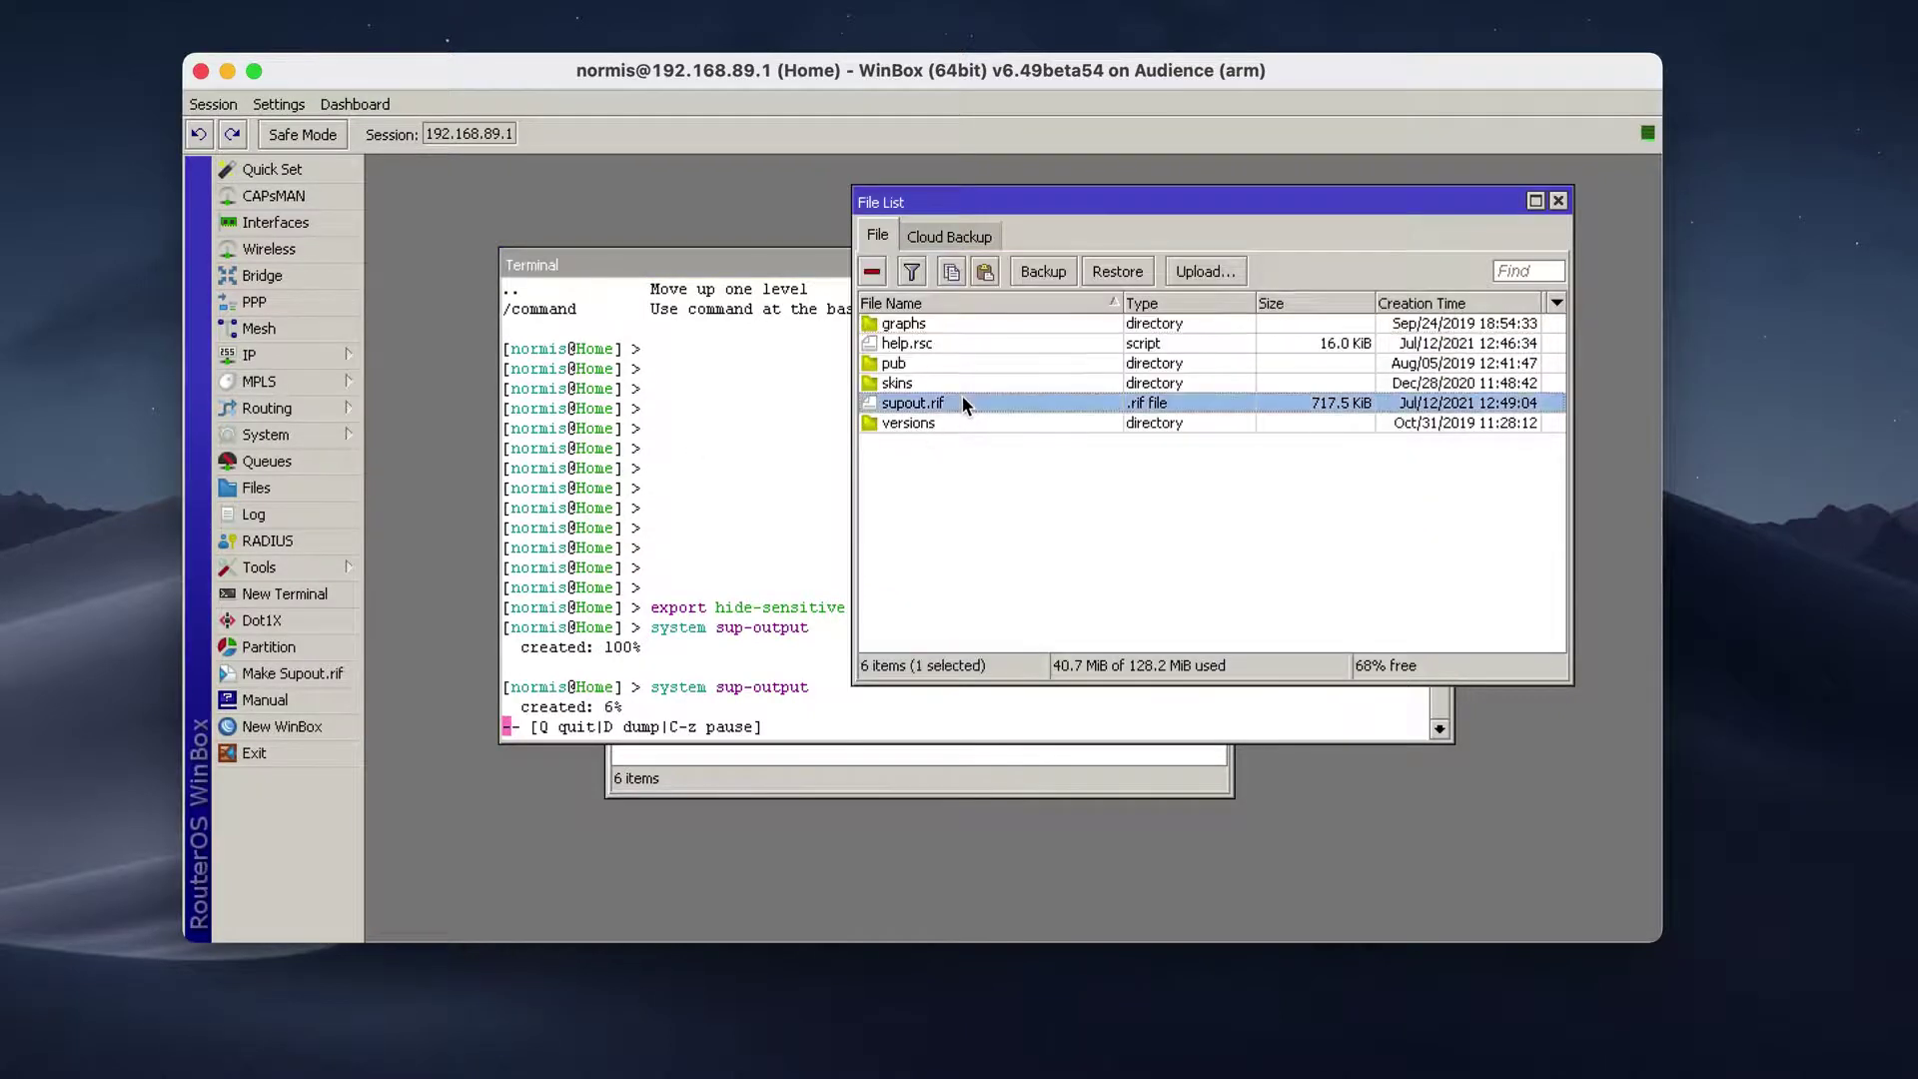
right_click(965, 402)
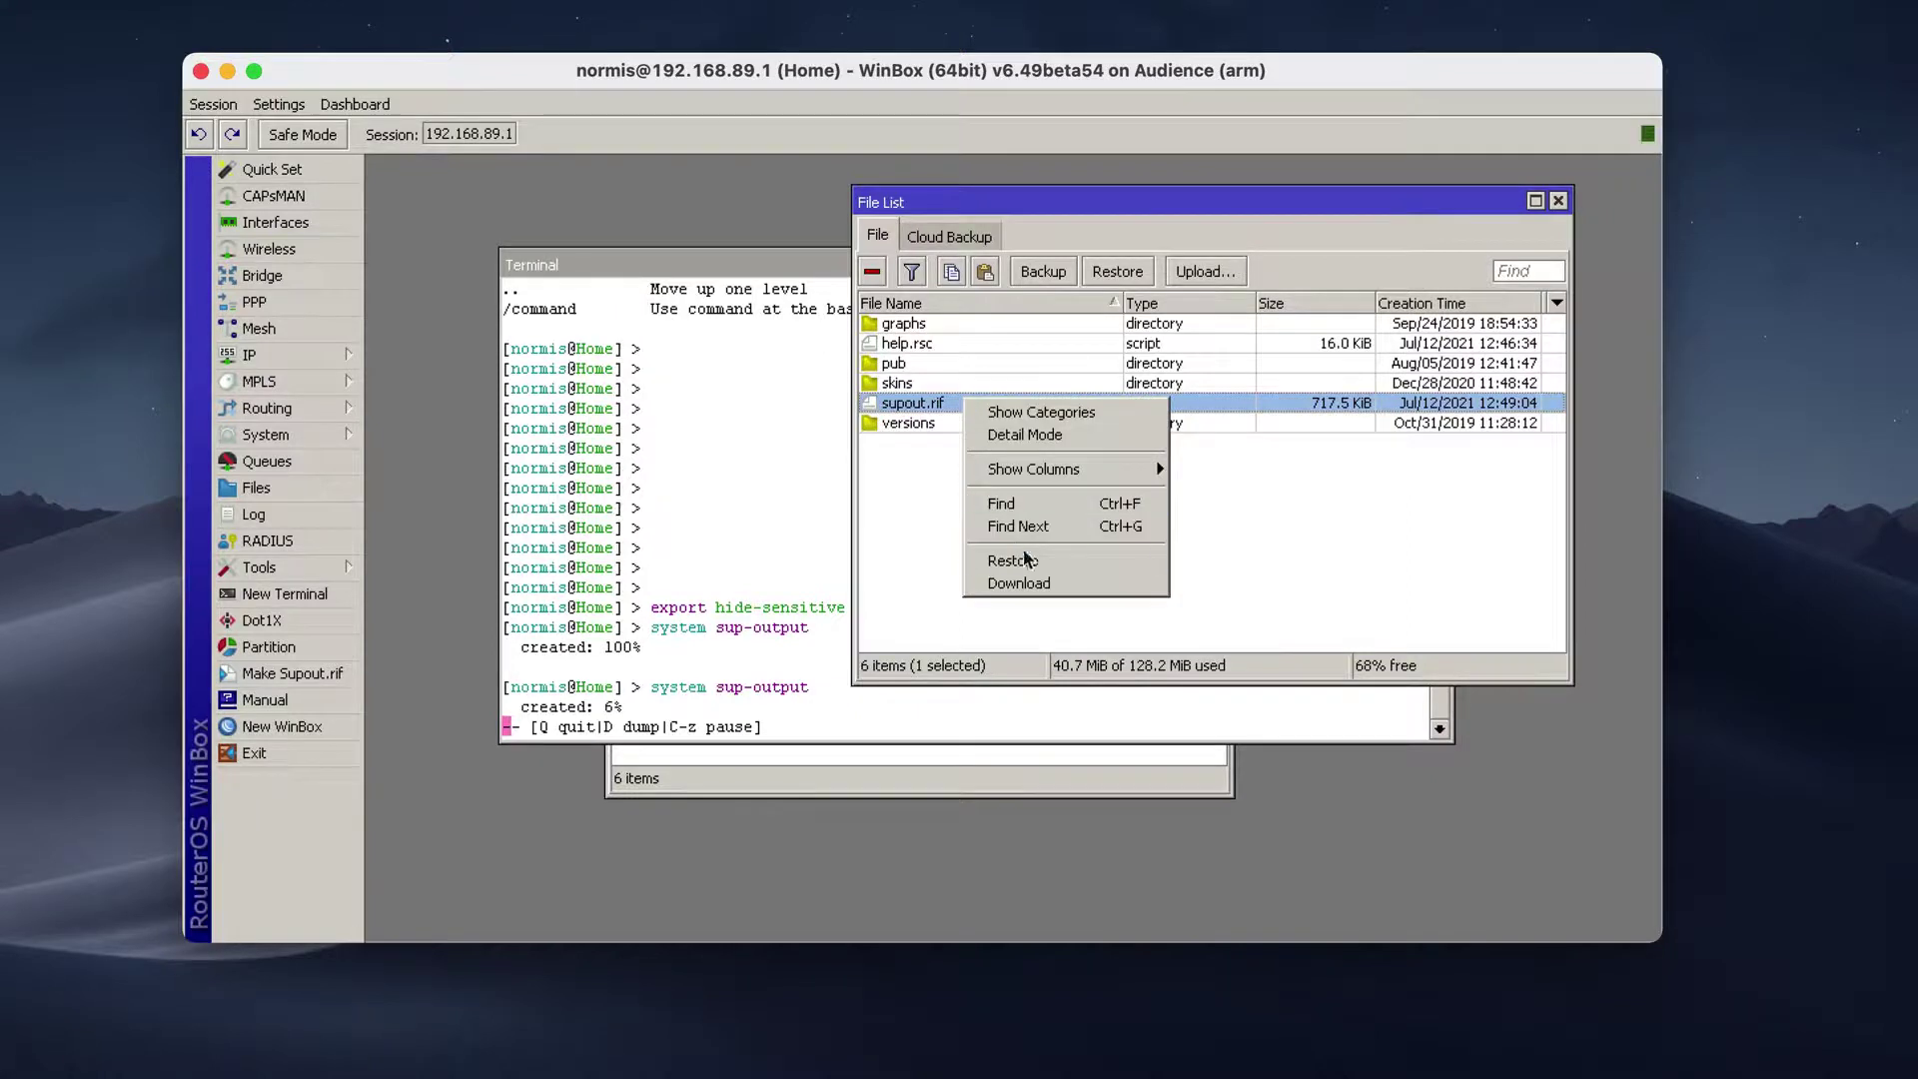
left_click(1048, 584)
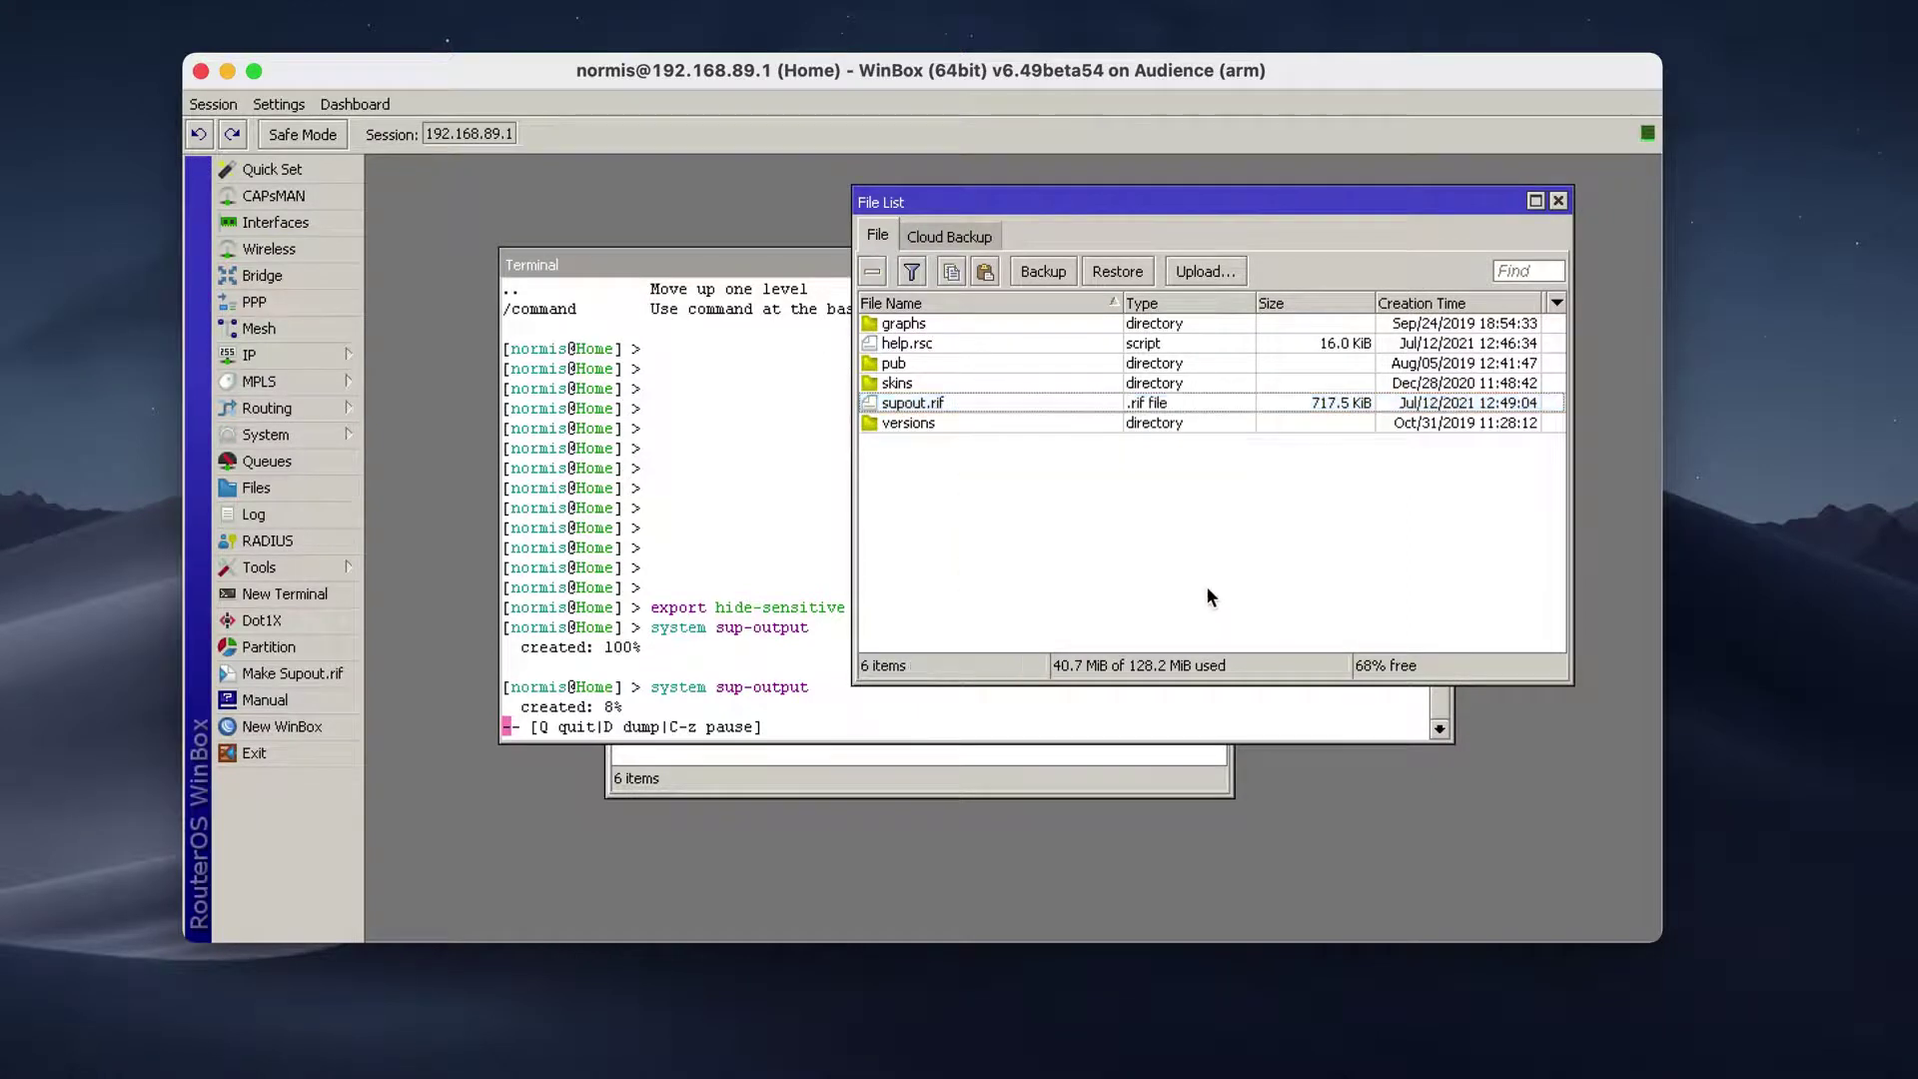
left_click(1557, 200)
key("q")
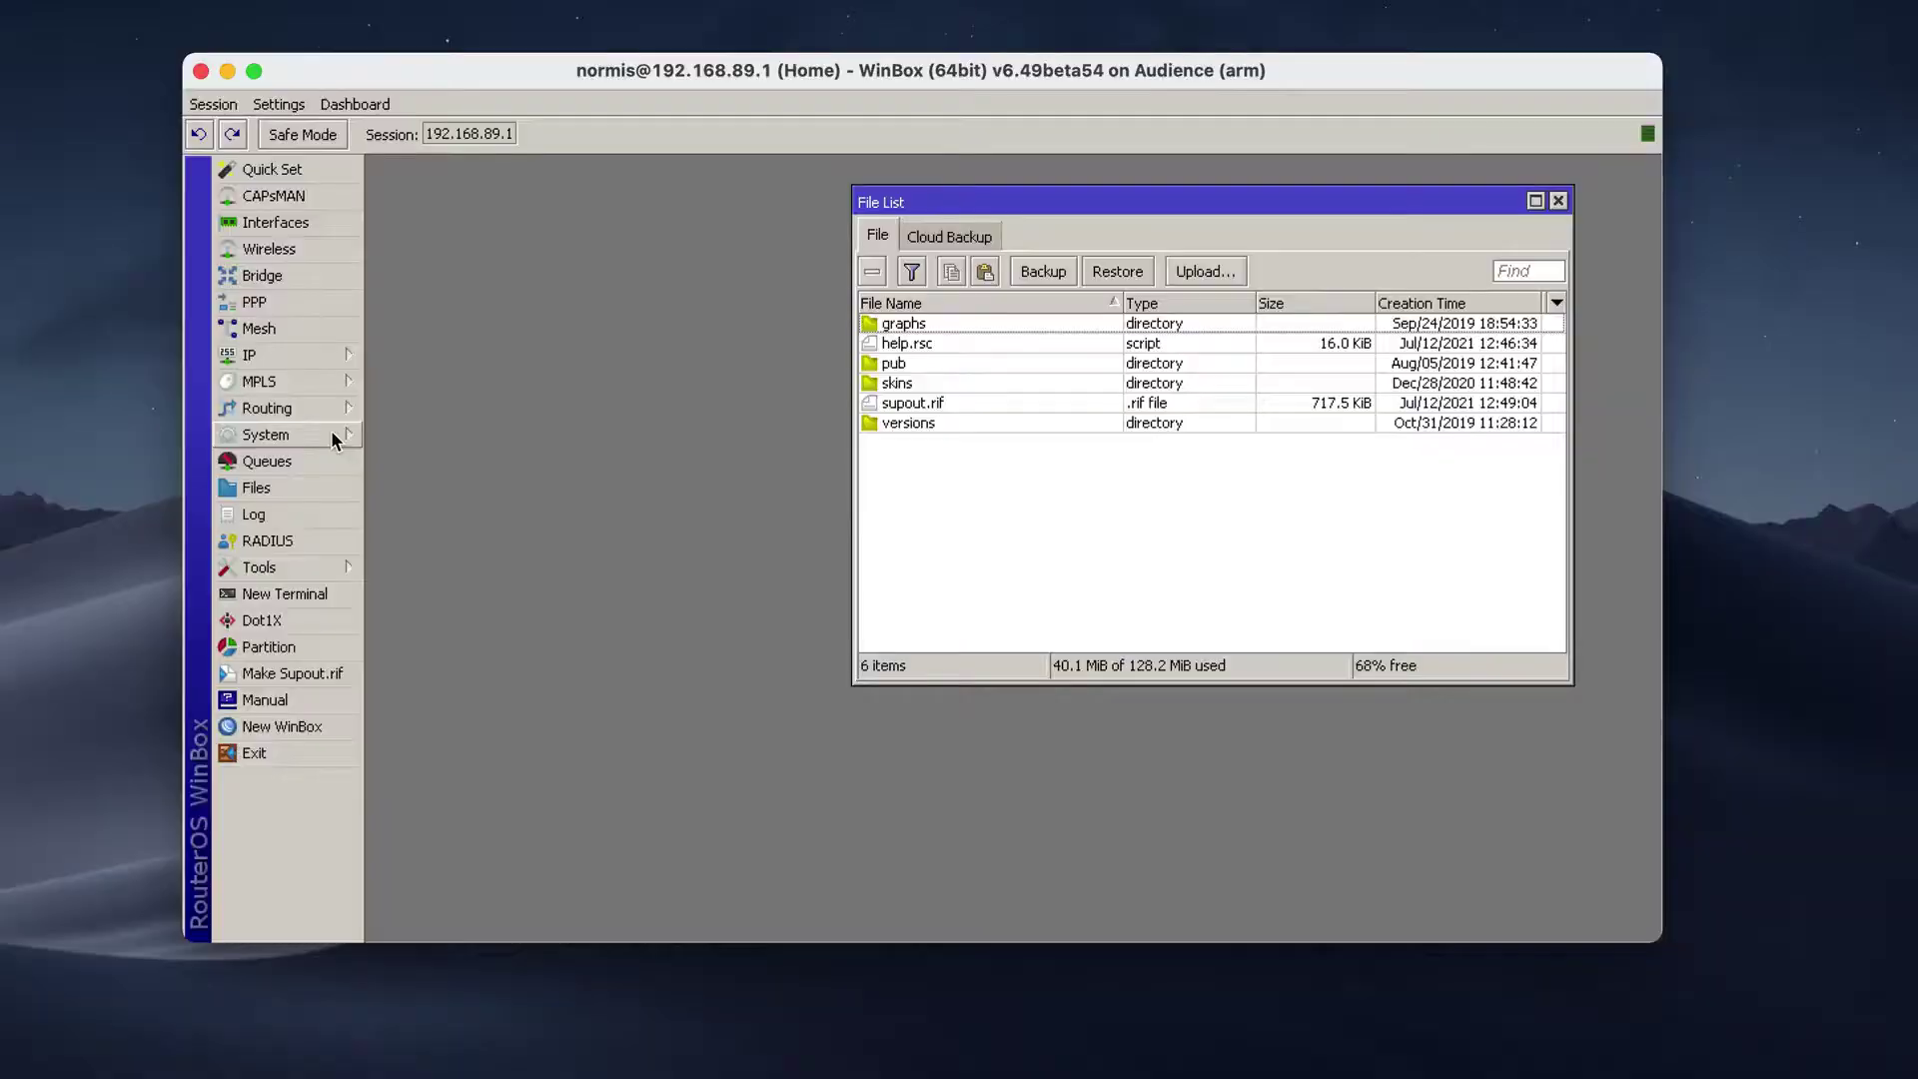
left_click(332, 429)
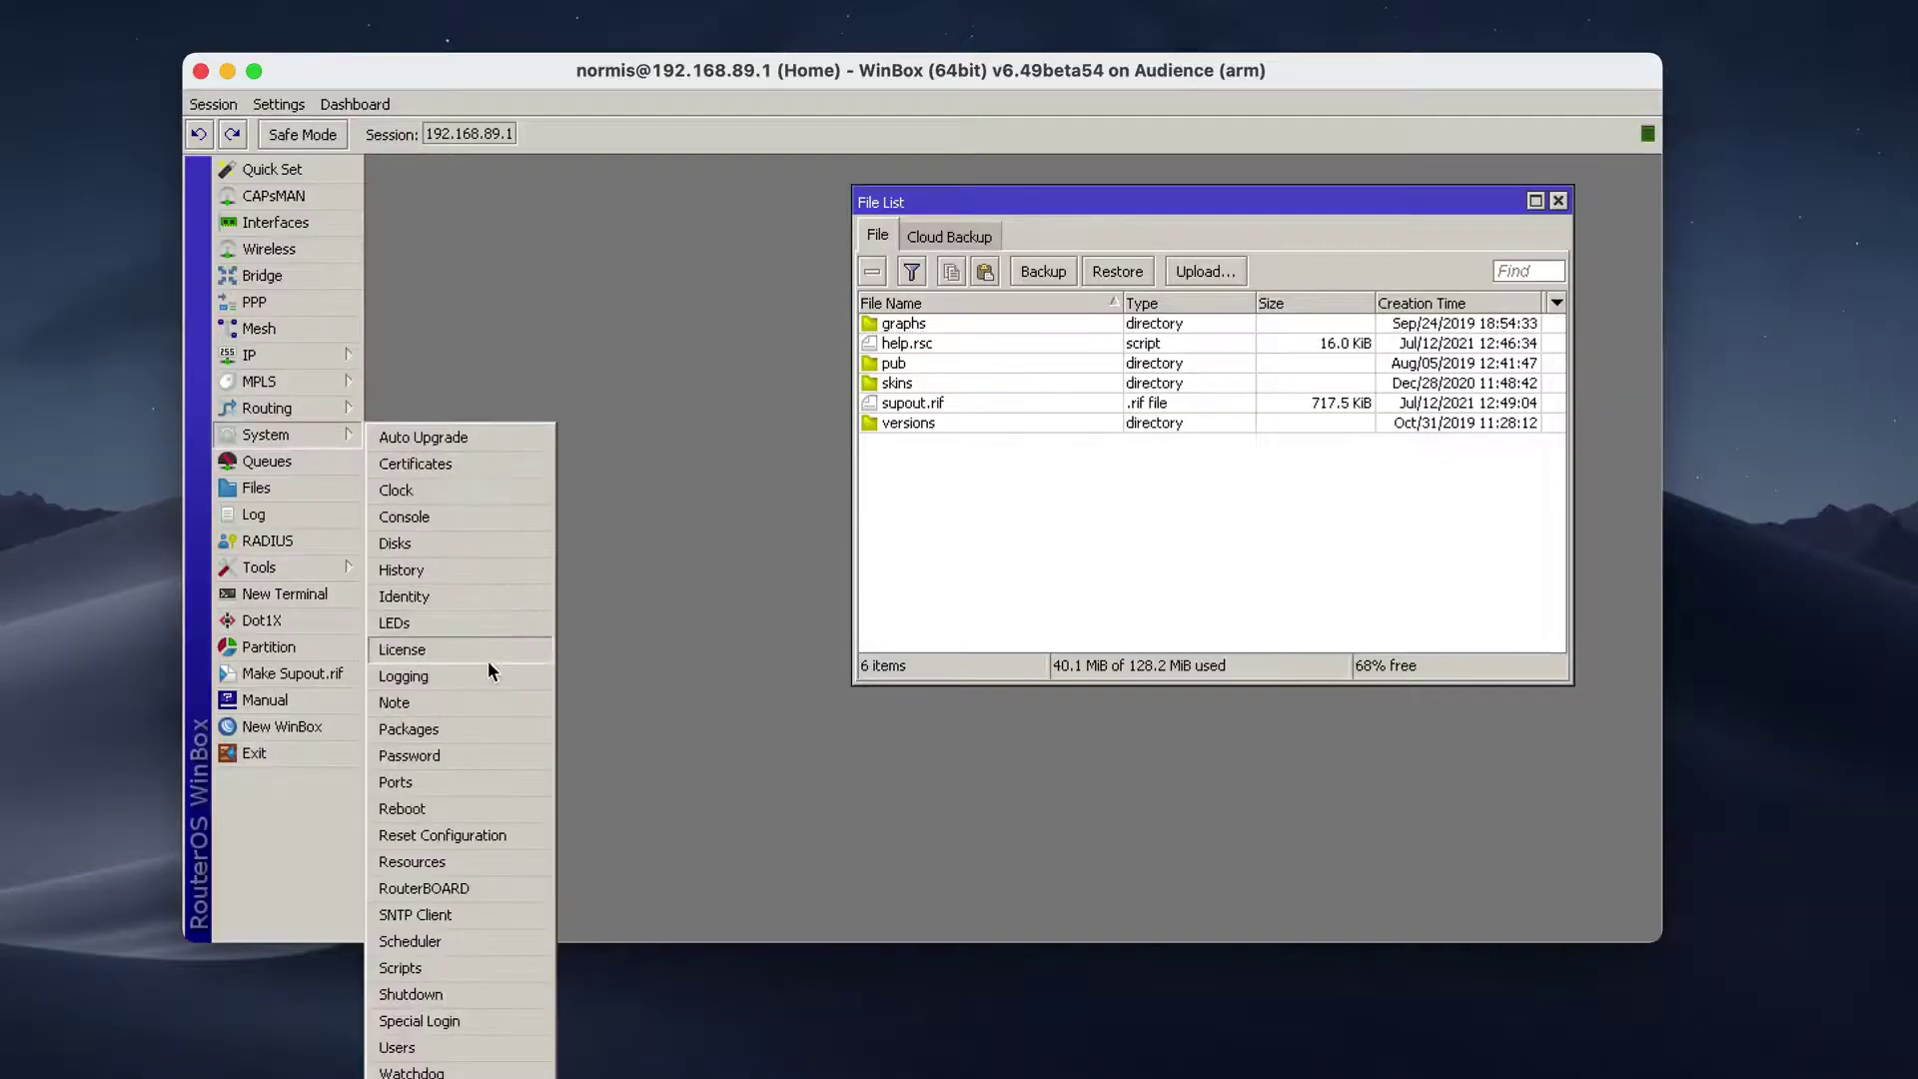
left_click(490, 835)
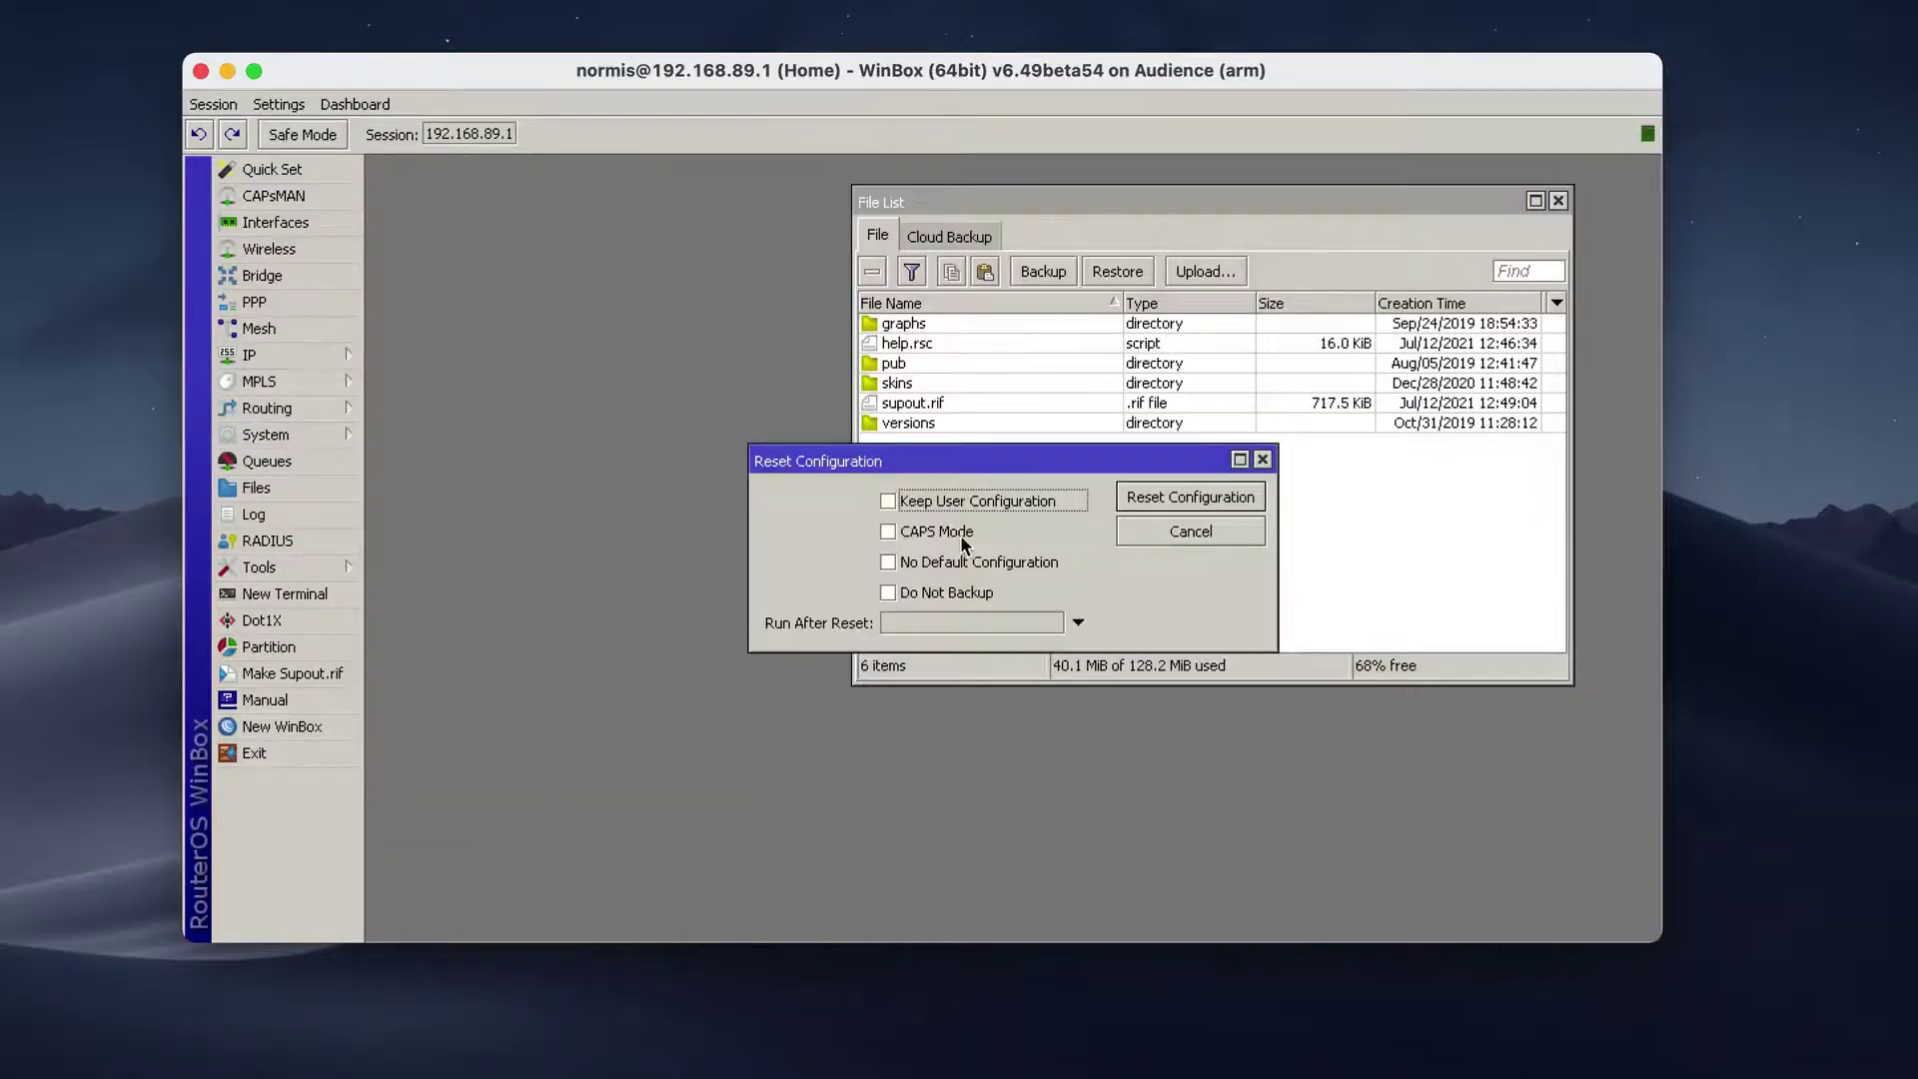
left_click_drag(993, 462, 892, 524)
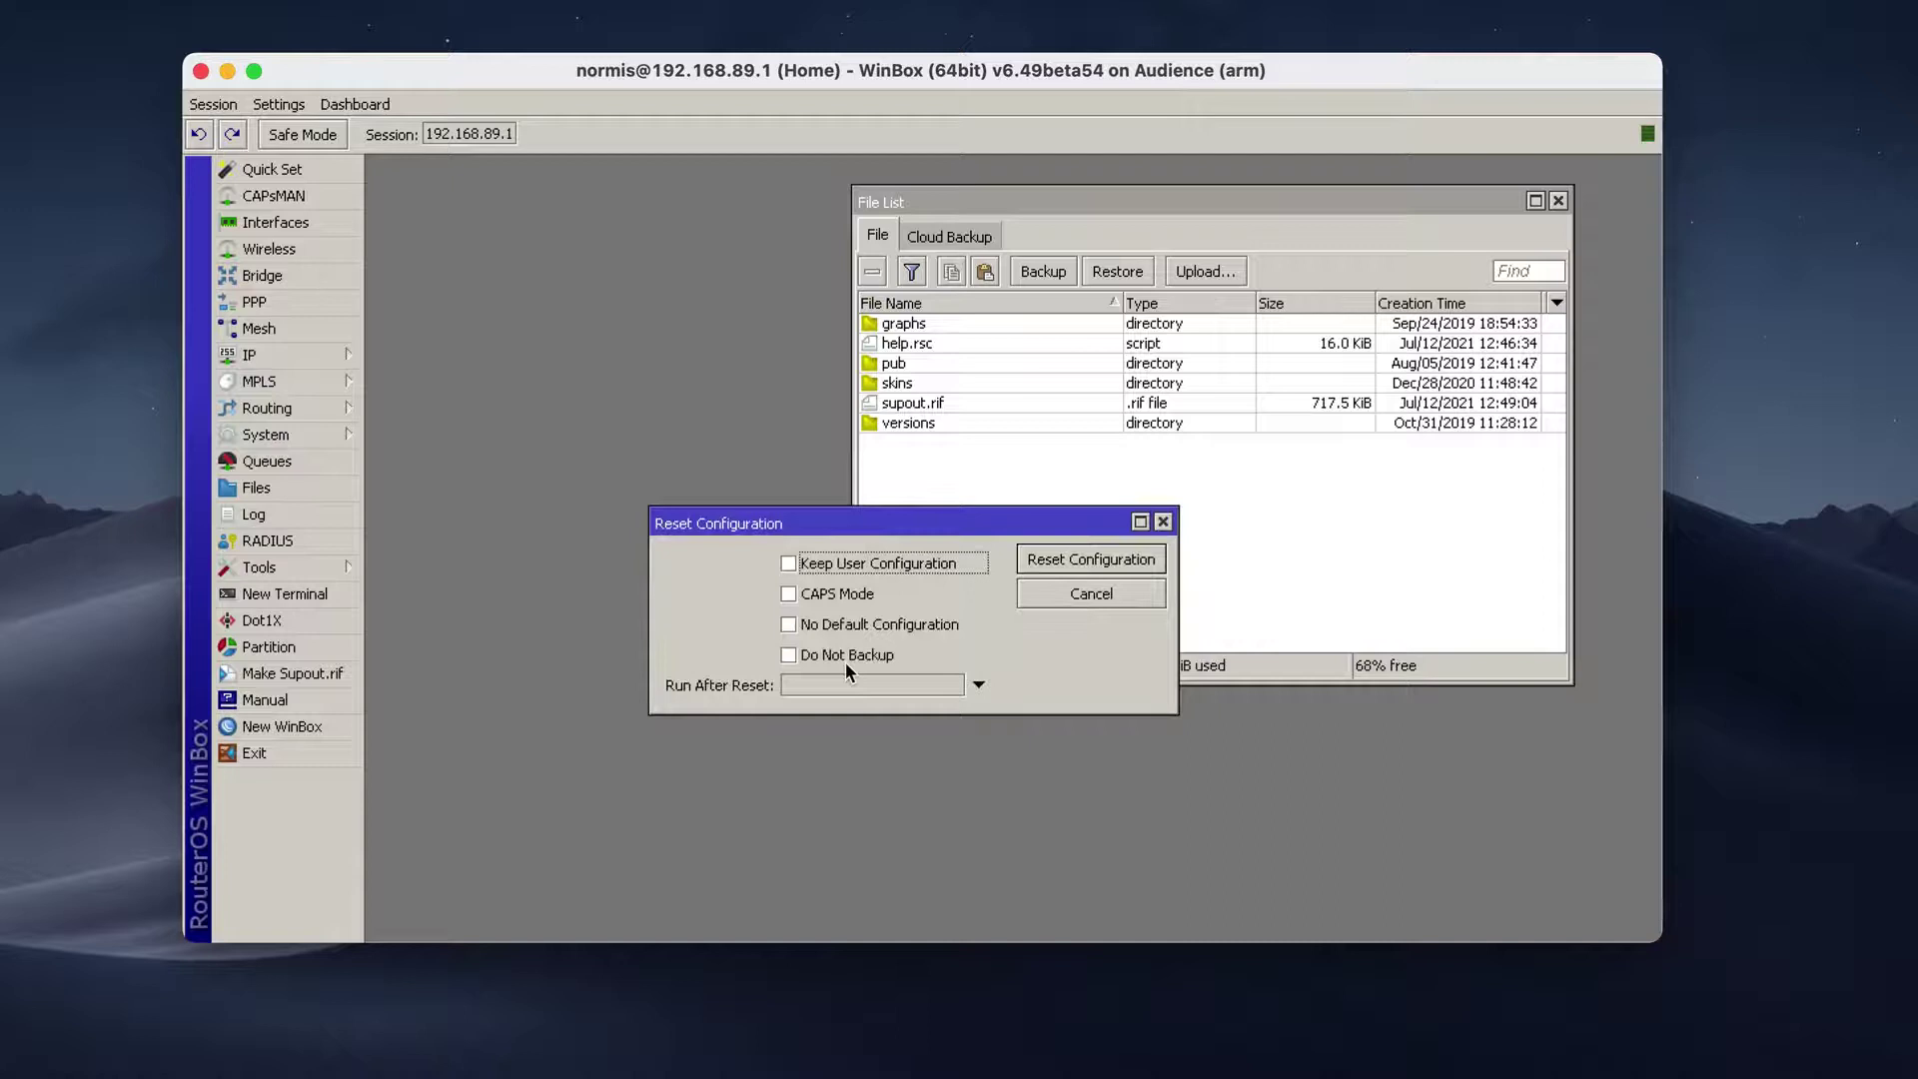
left_click(789, 625)
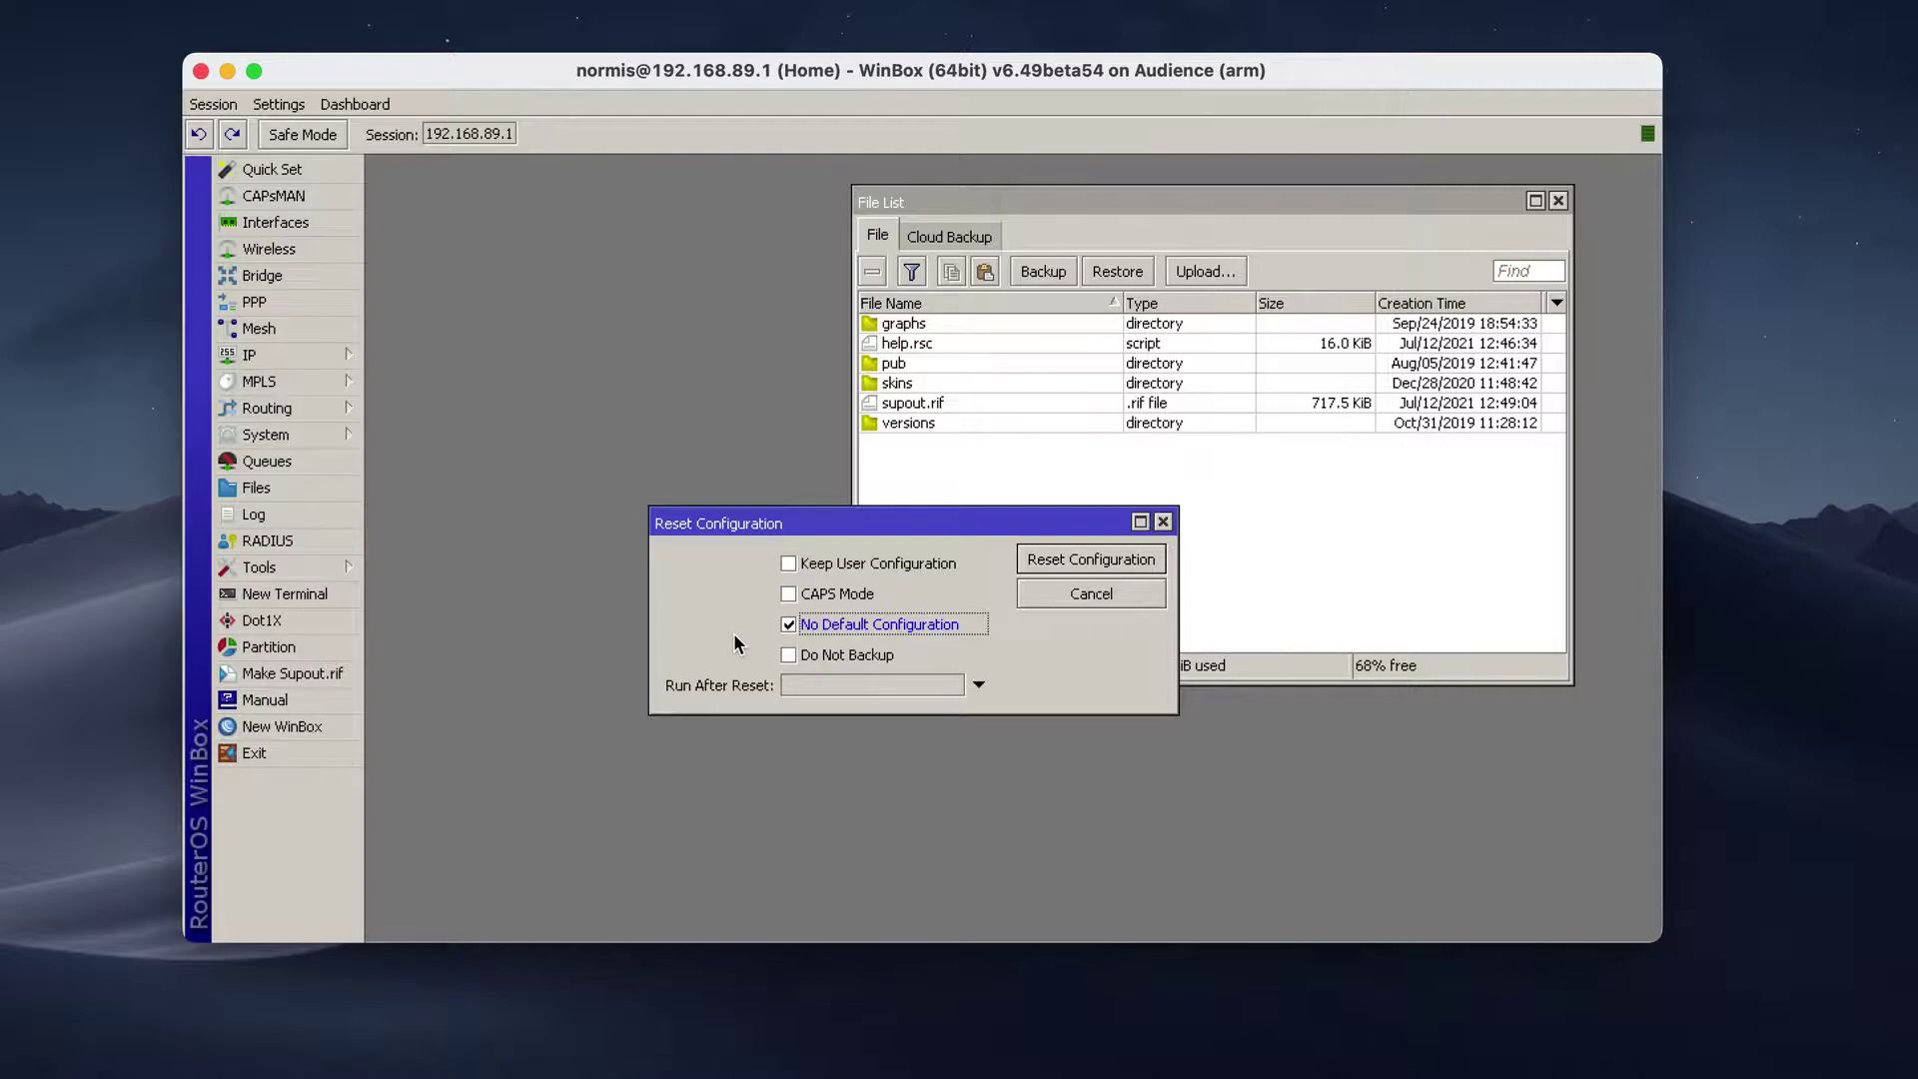
left_click(914, 625)
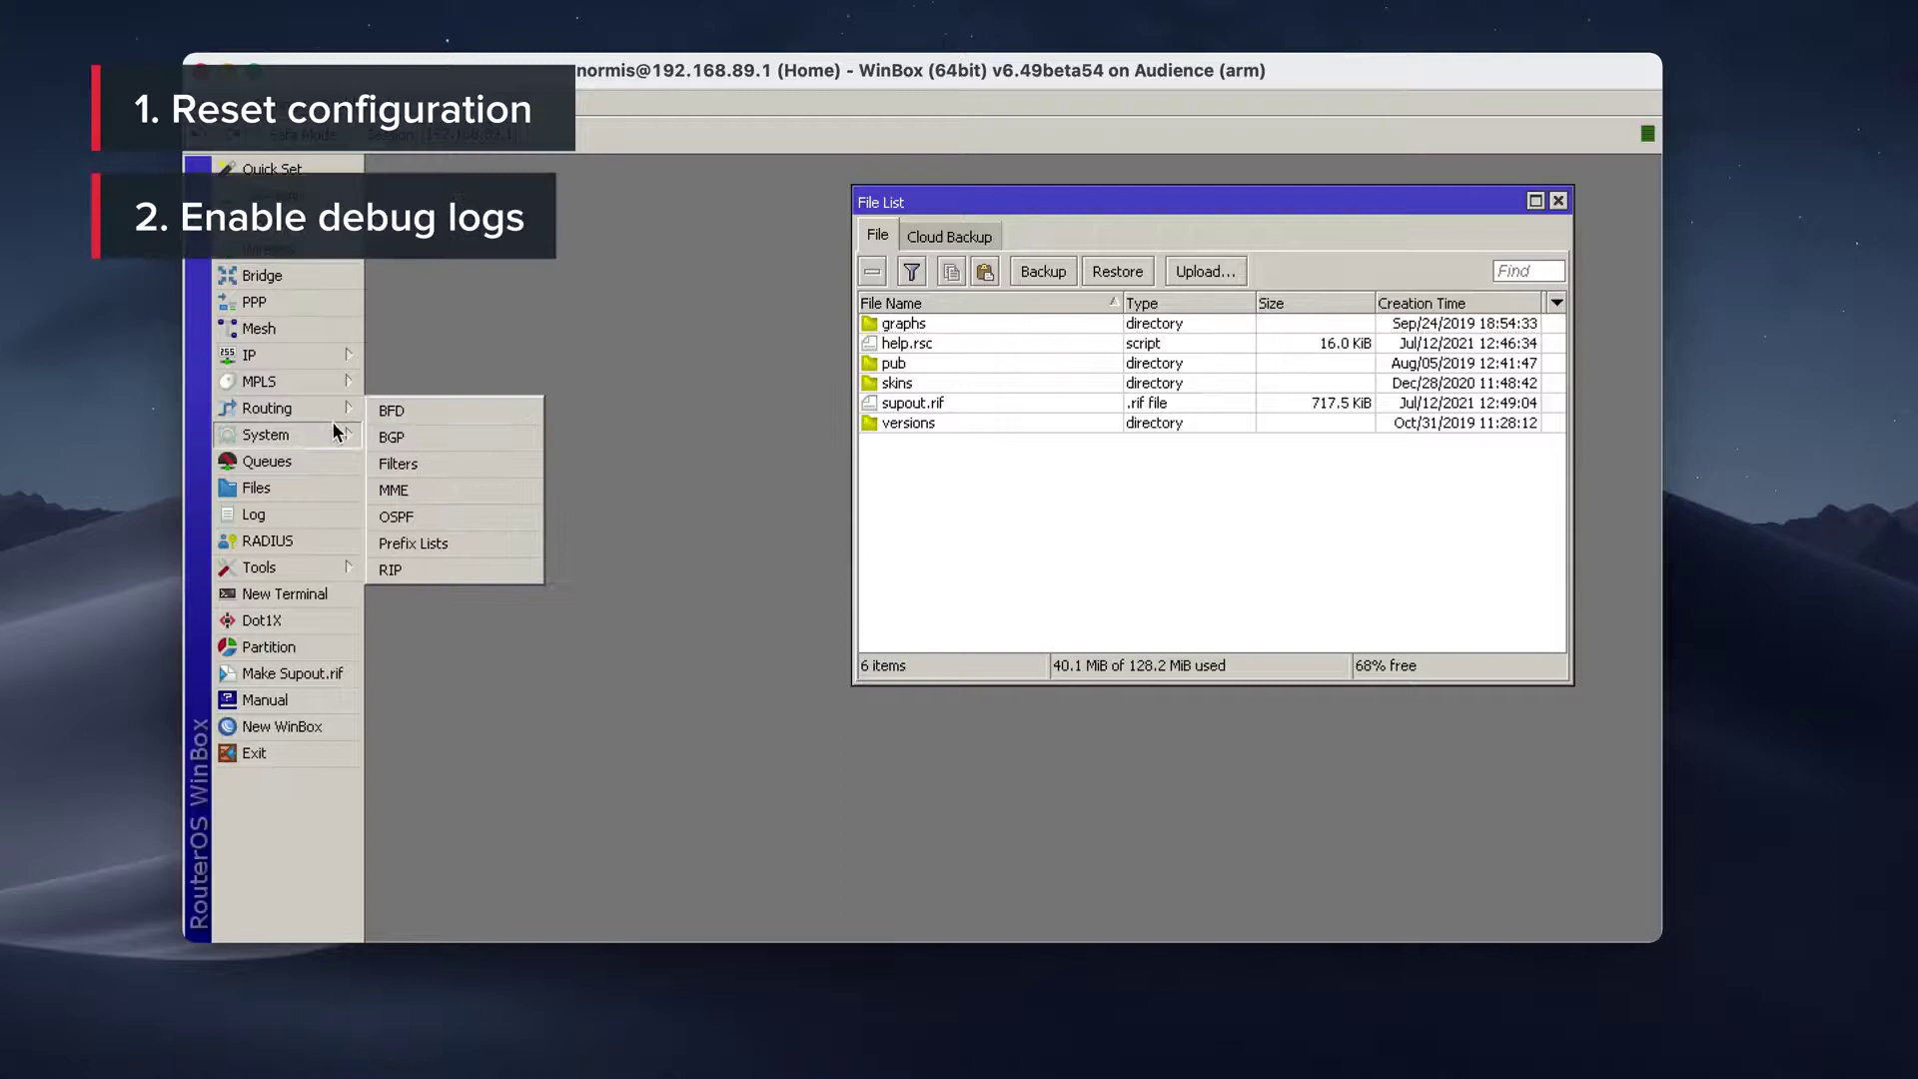
Step: Review the l2tp, debug and wireless, debug logging rules, then show the actions for help.rsc
mouse_move(336, 435)
left_click(479, 670)
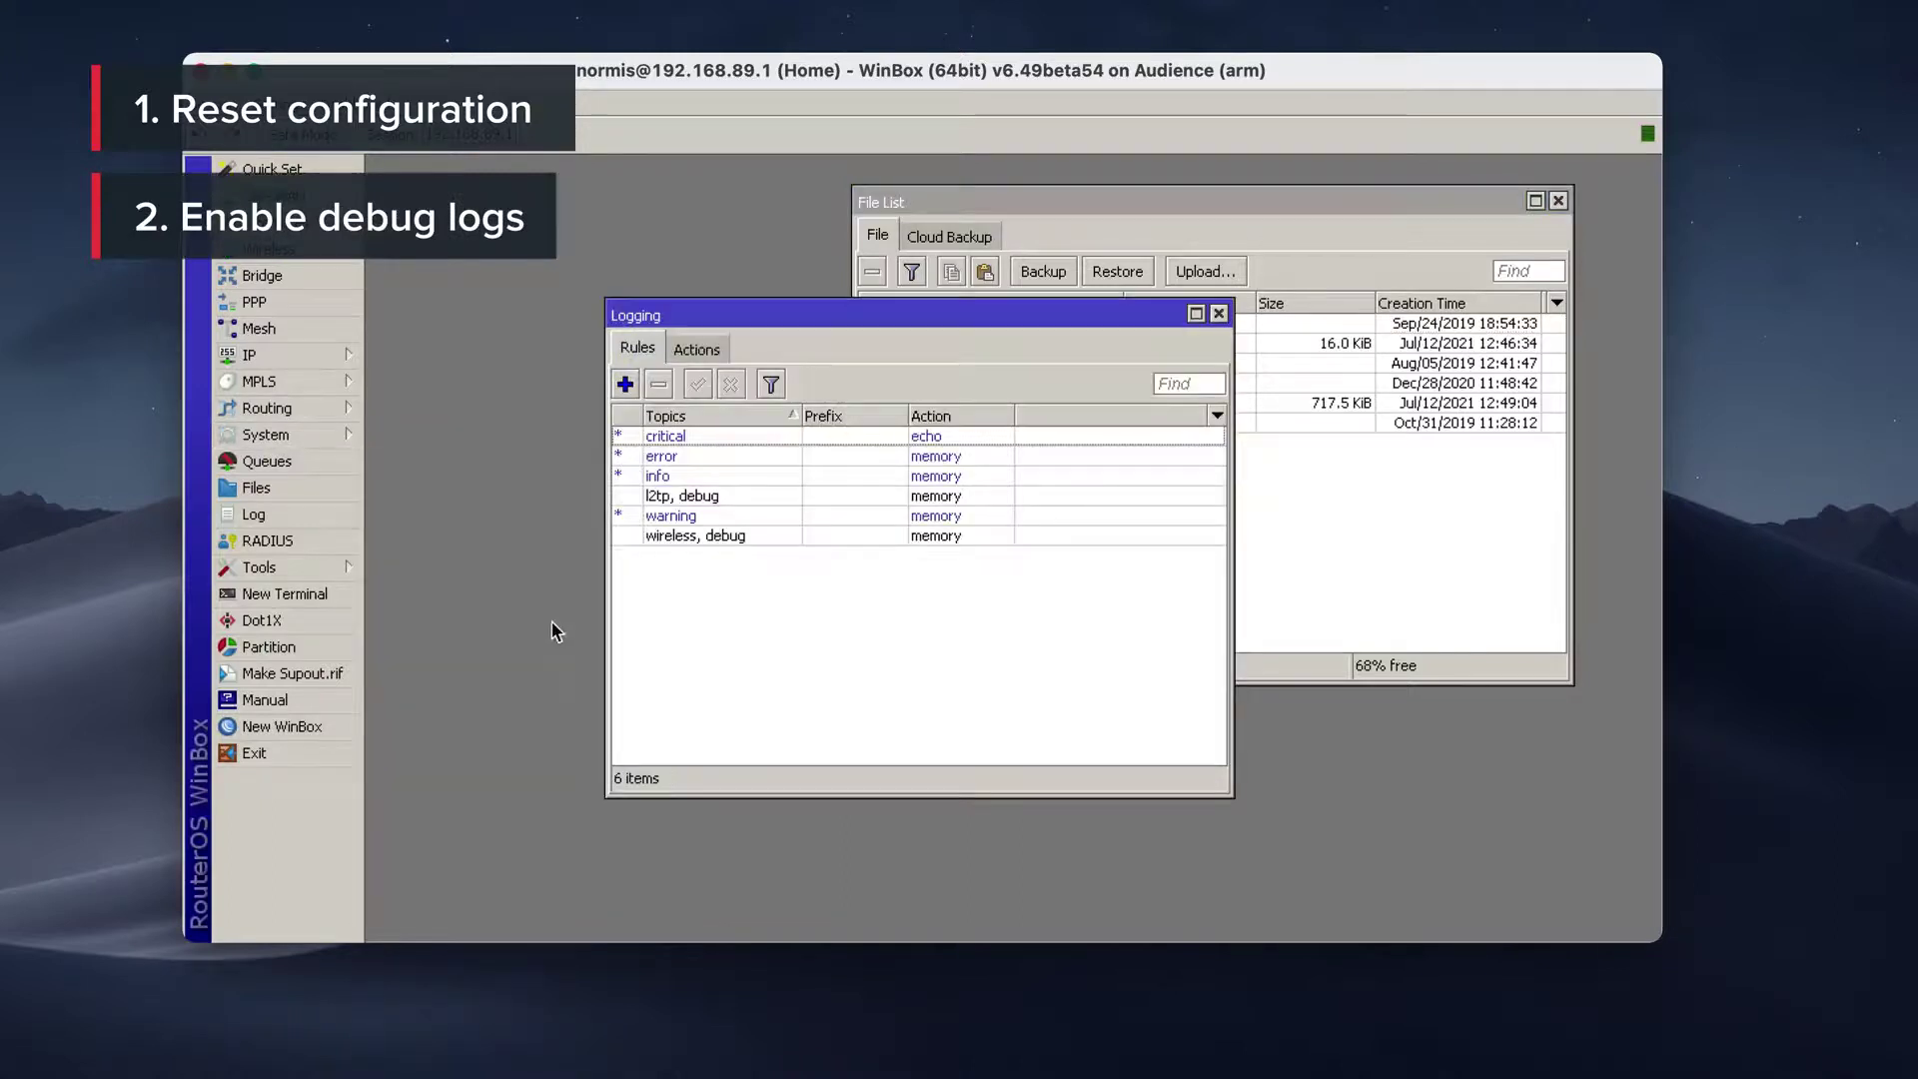
left_click(719, 500)
left_click(742, 537)
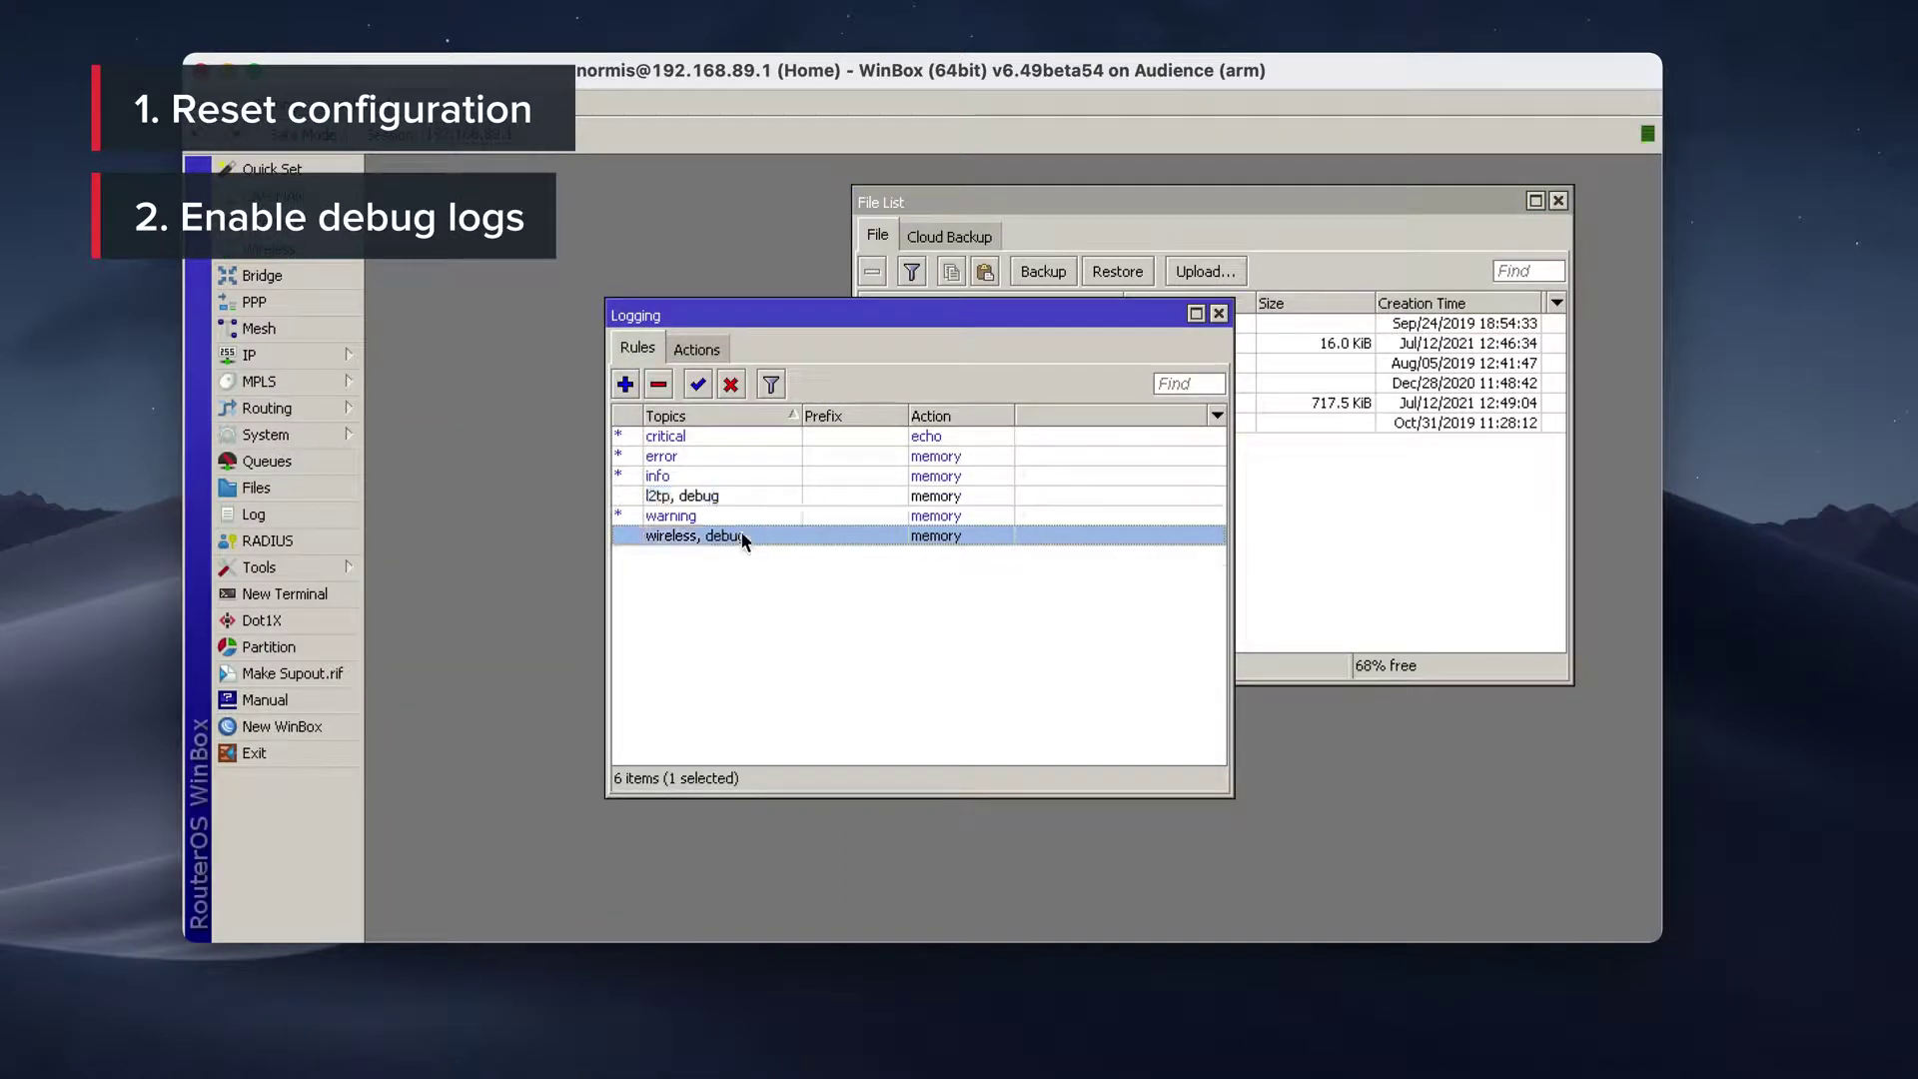
left_click(746, 499)
left_click(746, 583)
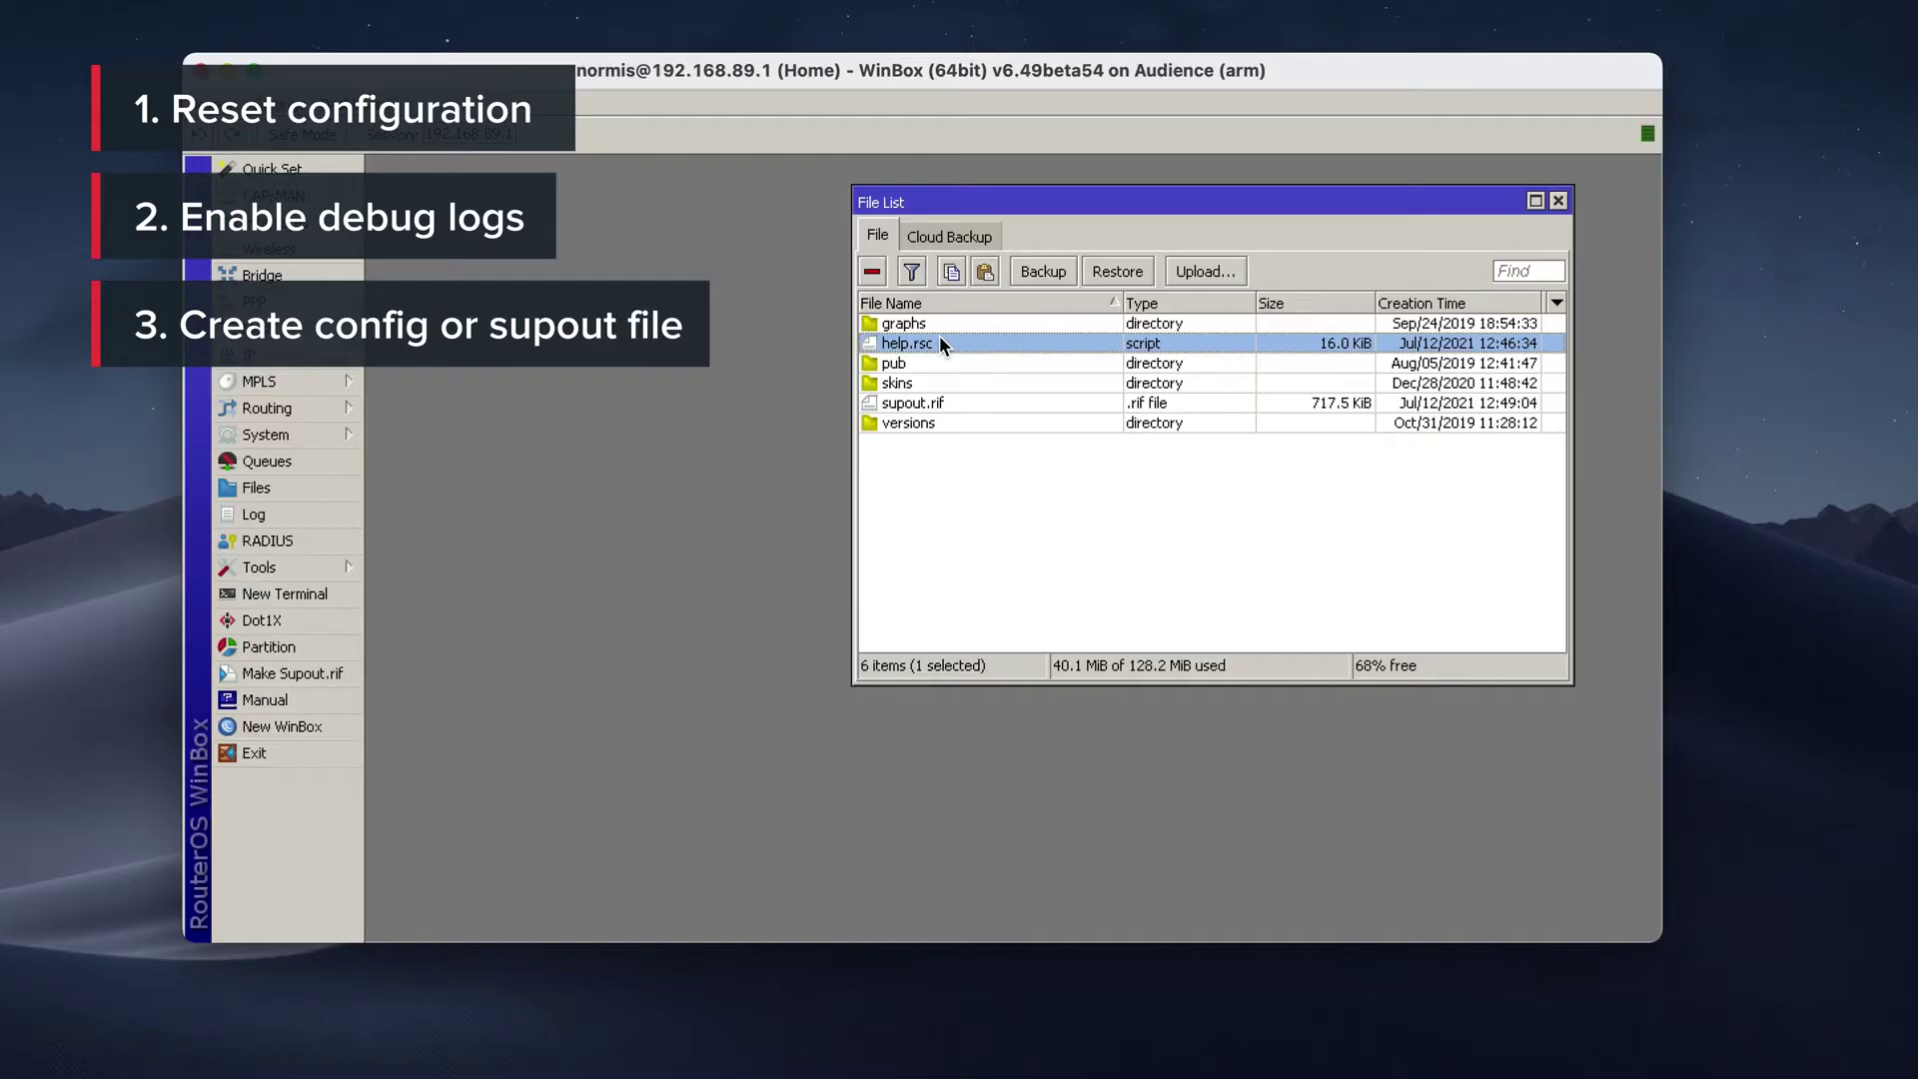
right_click(941, 344)
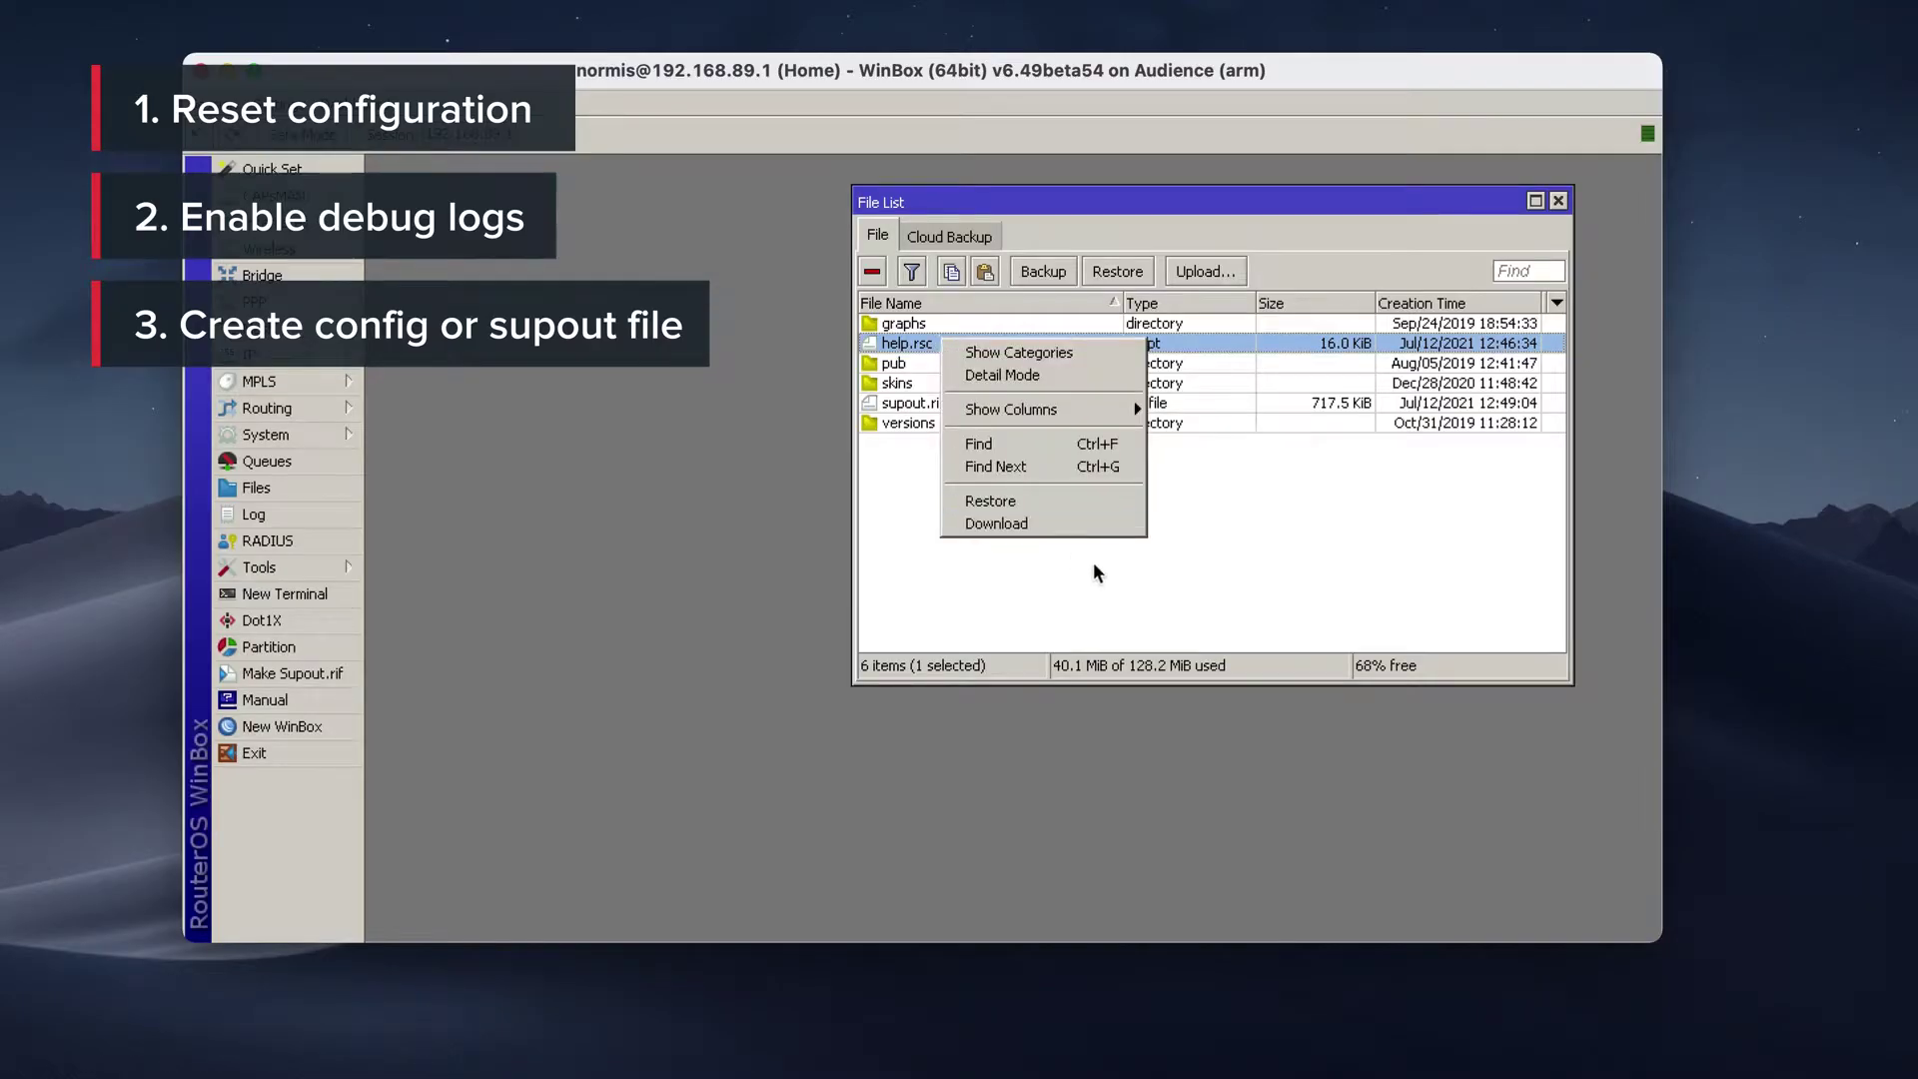